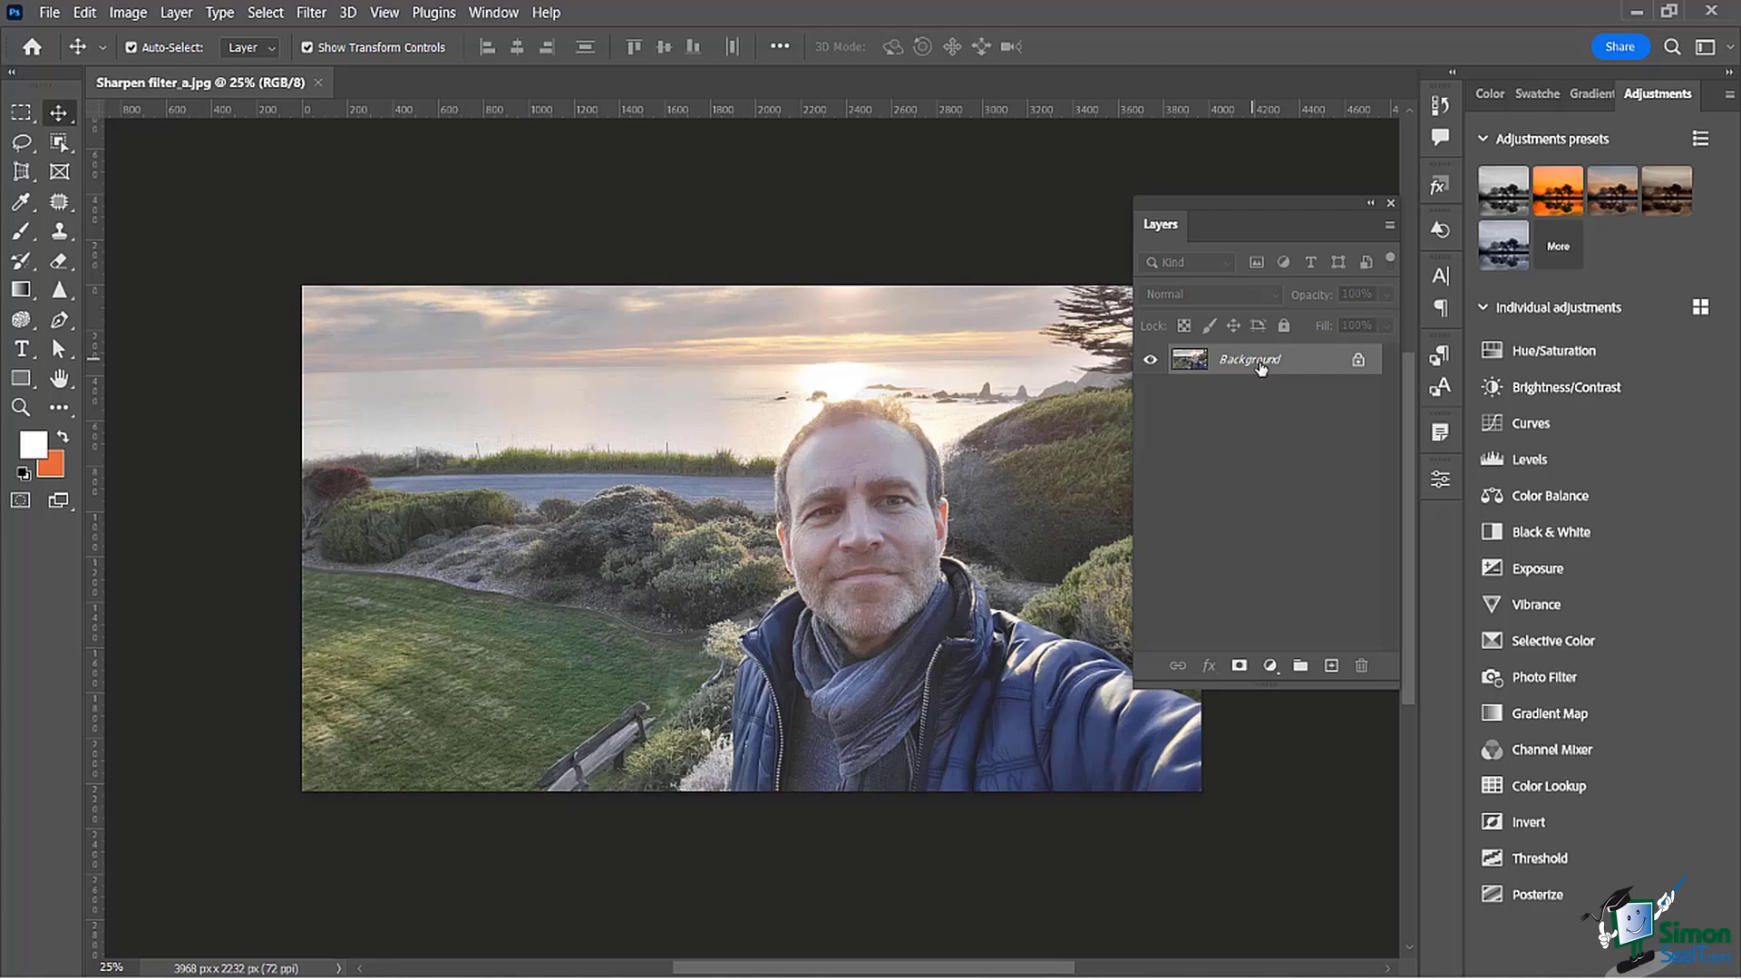
Step: Convert the Background photo layer to a smart object
{"action": "right_click", "coordinate": [1260, 366]}
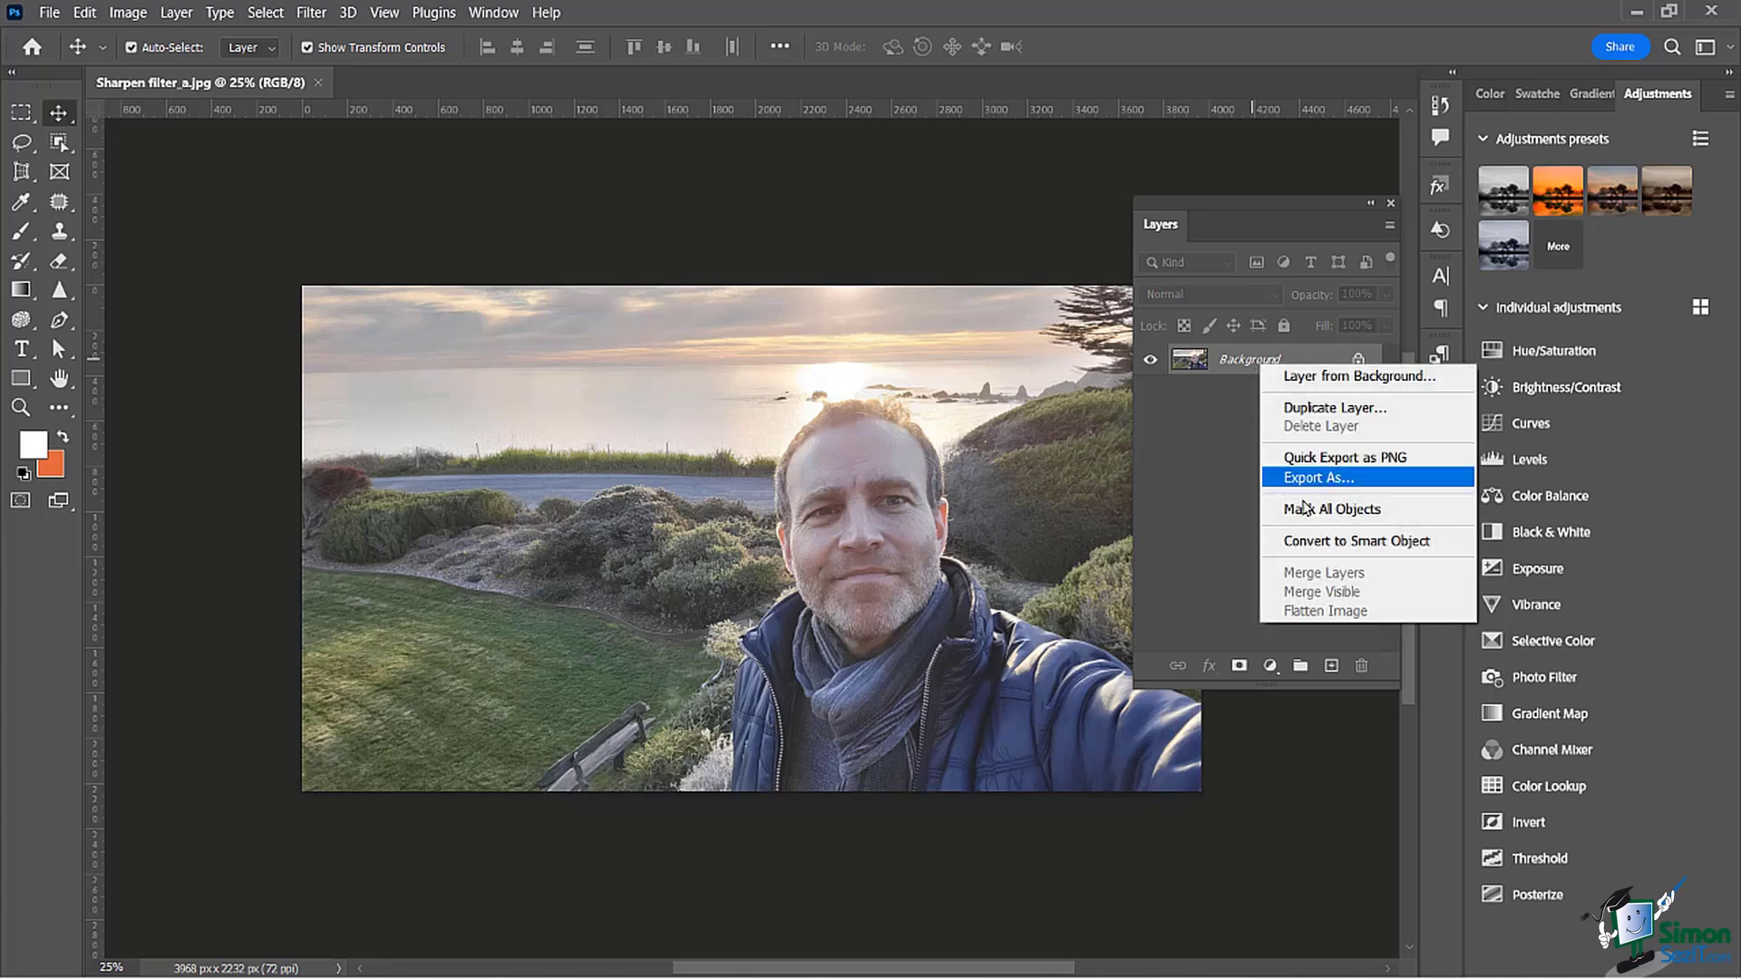
{"action": "left_click", "coordinate": [1310, 542]}
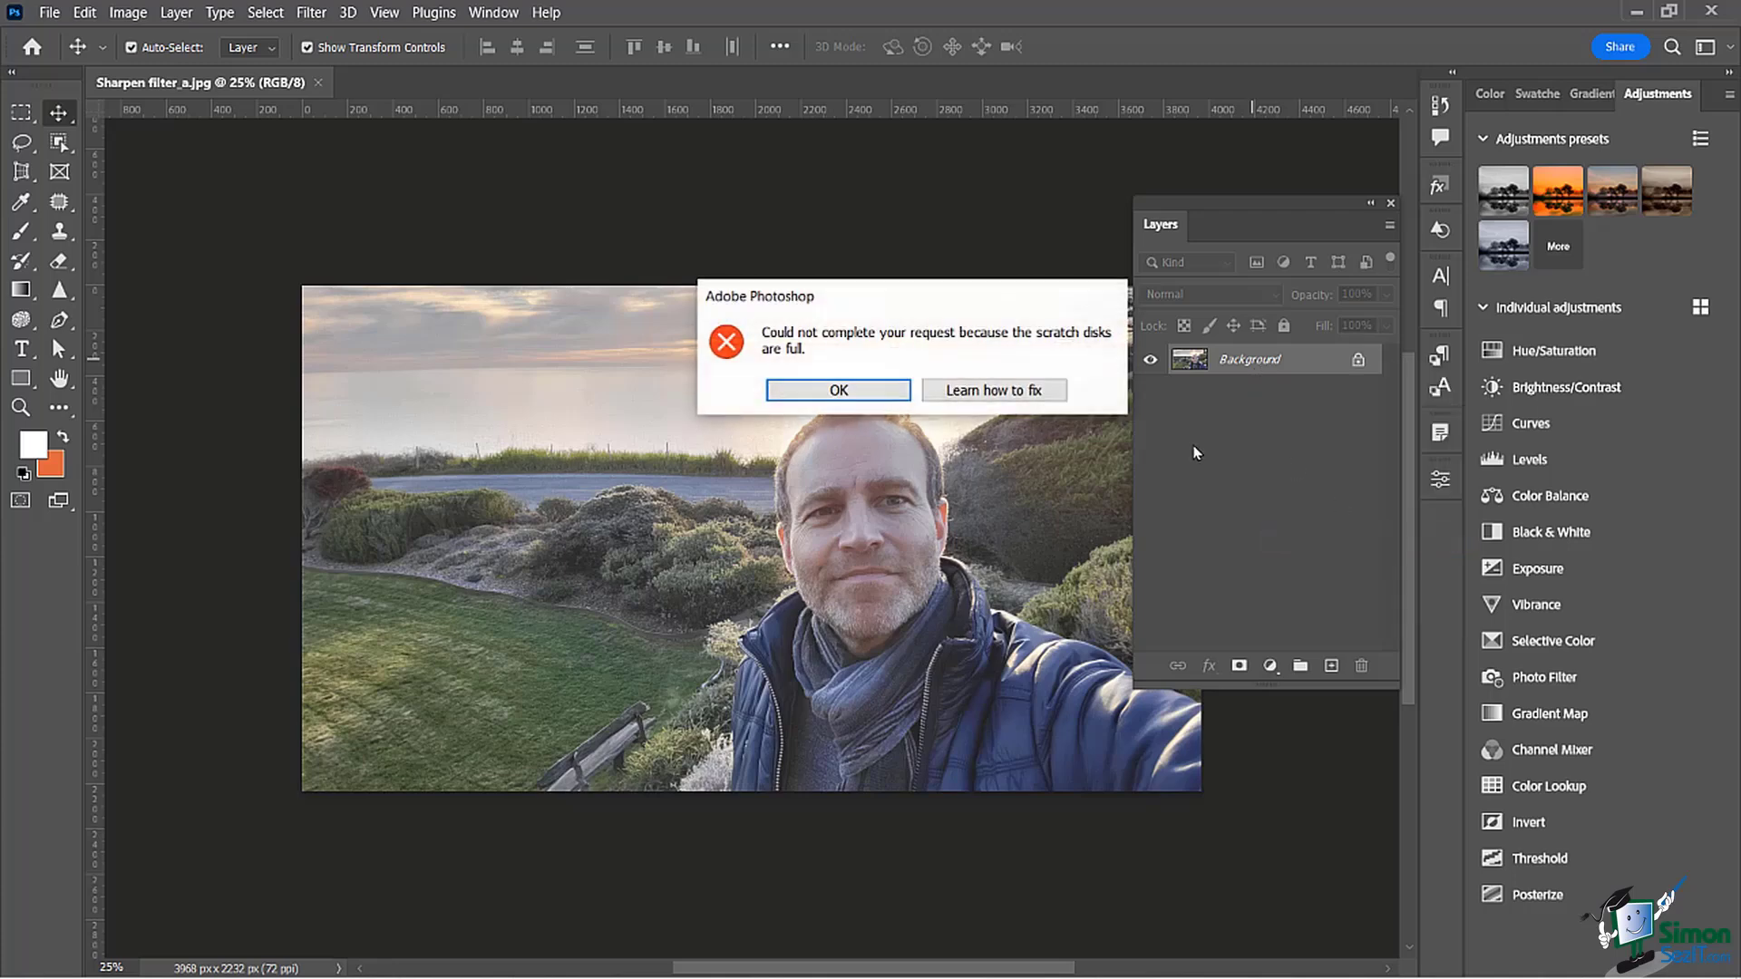
{"action": "left_click", "coordinate": [884, 392]}
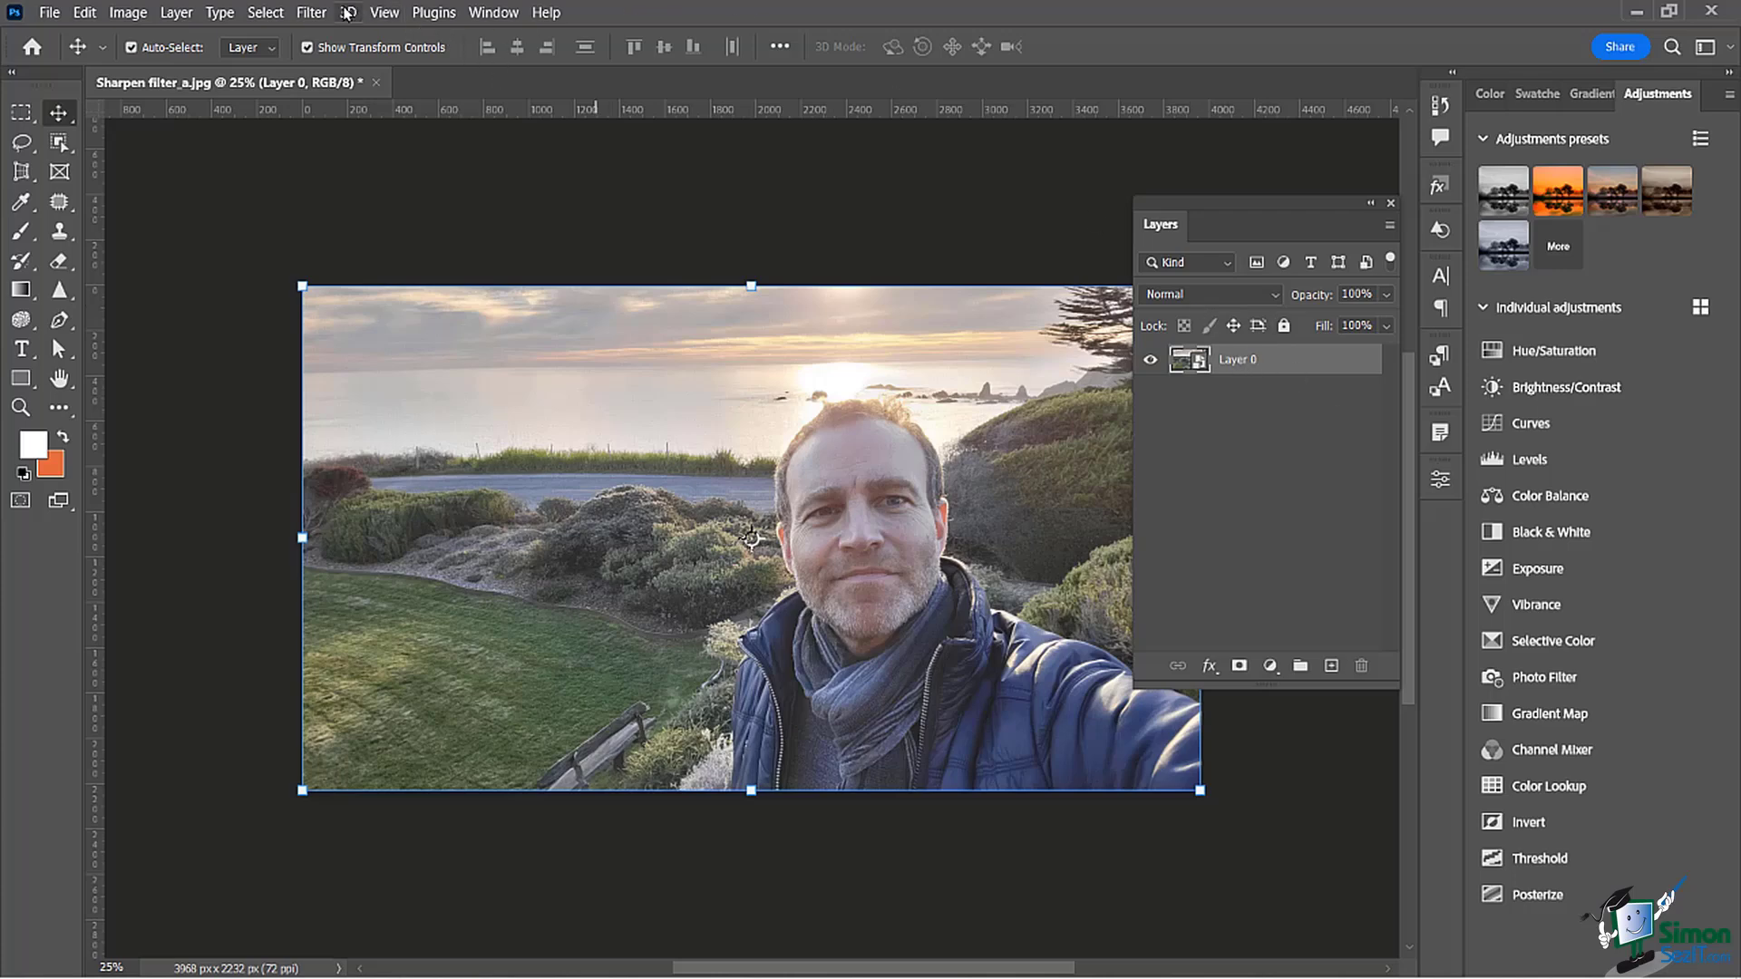
Step: Open the Smart Sharpen filter for the photo layer and frame the man in its preview at 17% zoom
{"action": "left_click", "coordinate": [310, 15]}
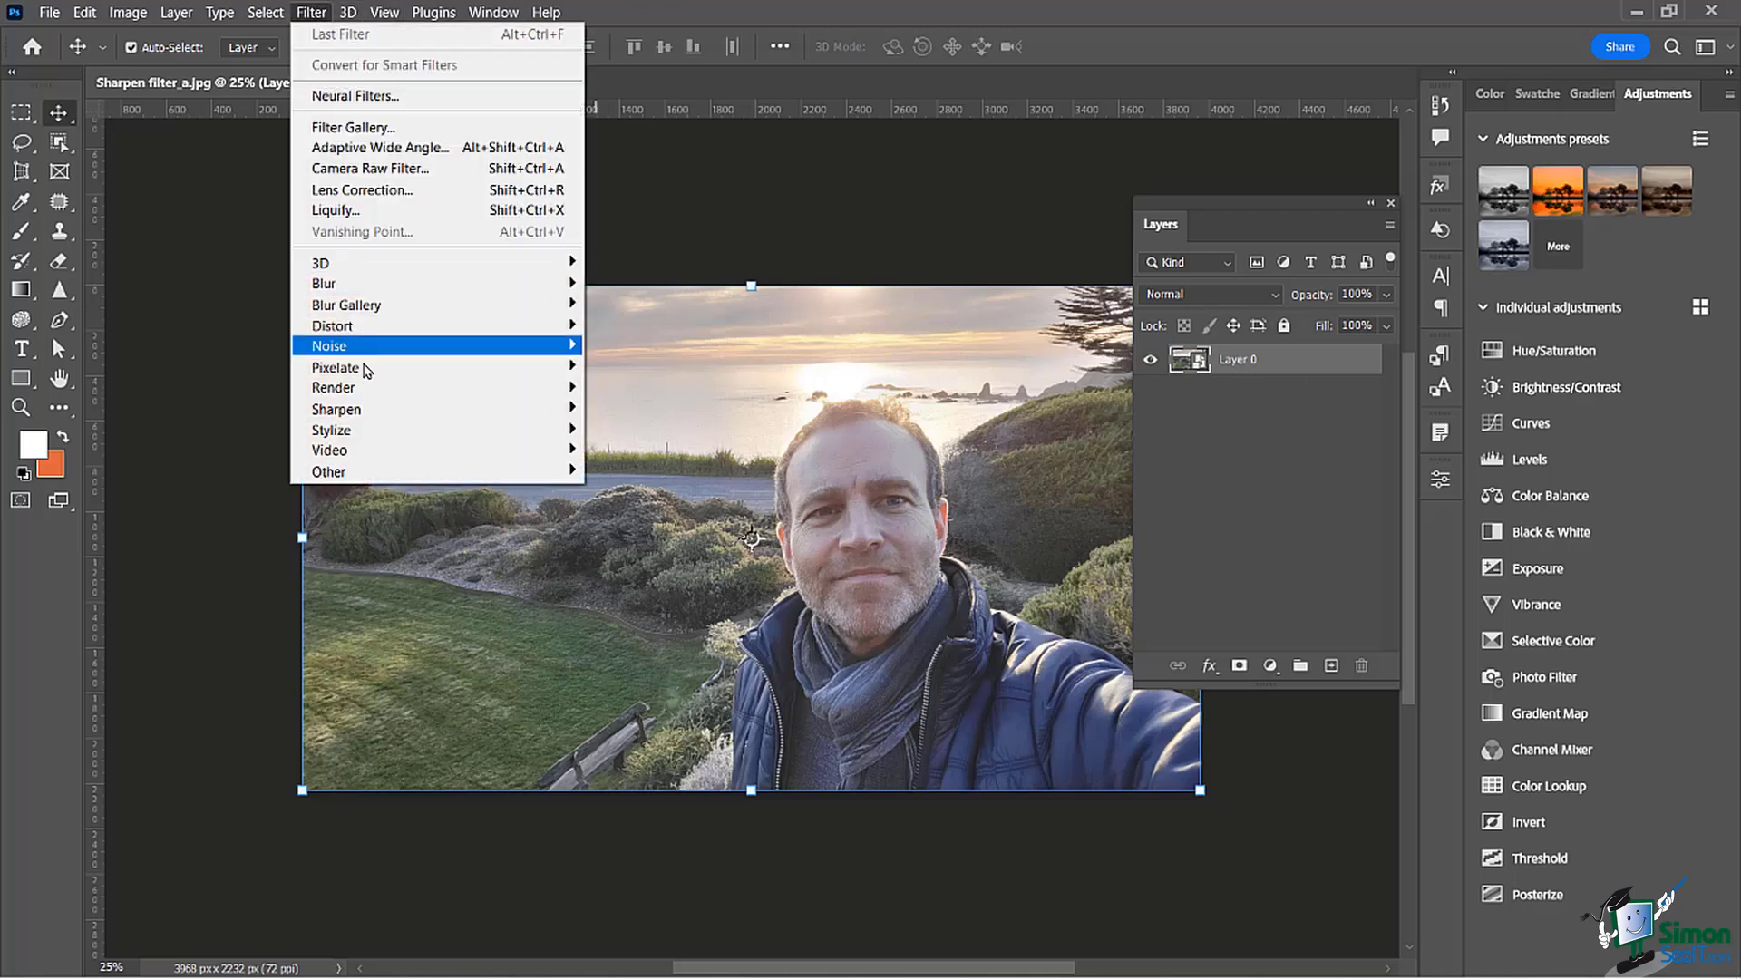
{"action": "mouse_move", "coordinate": [375, 414]}
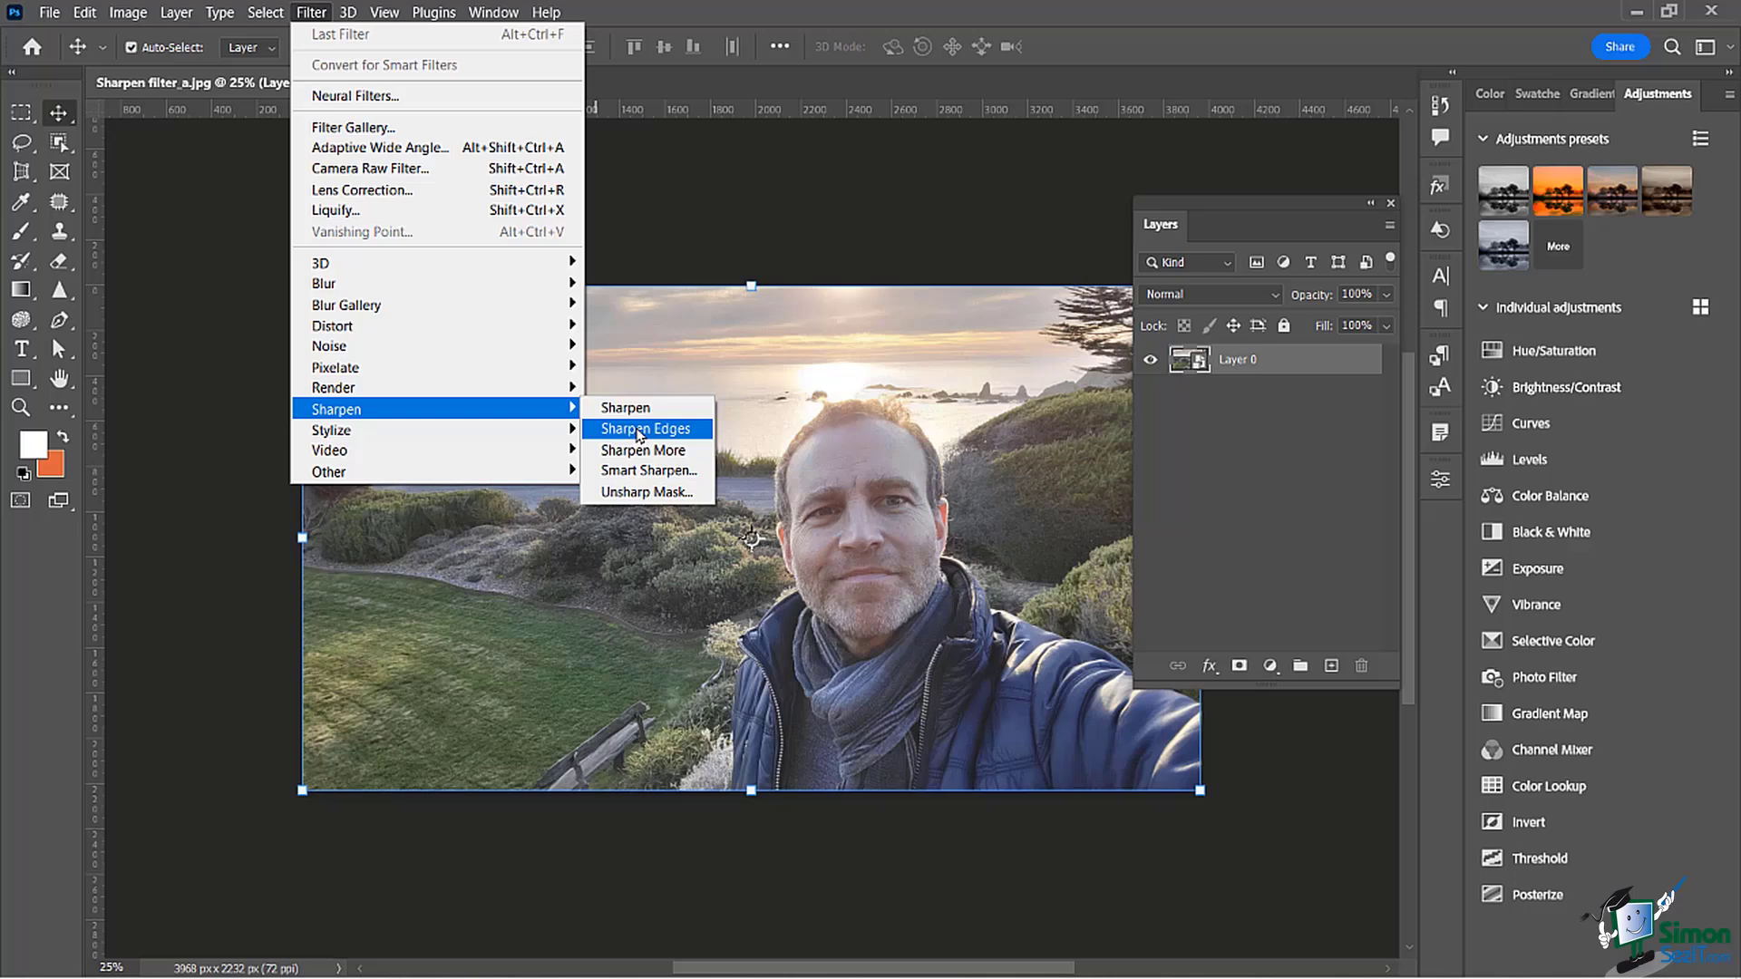
{"action": "left_click", "coordinate": [619, 478]}
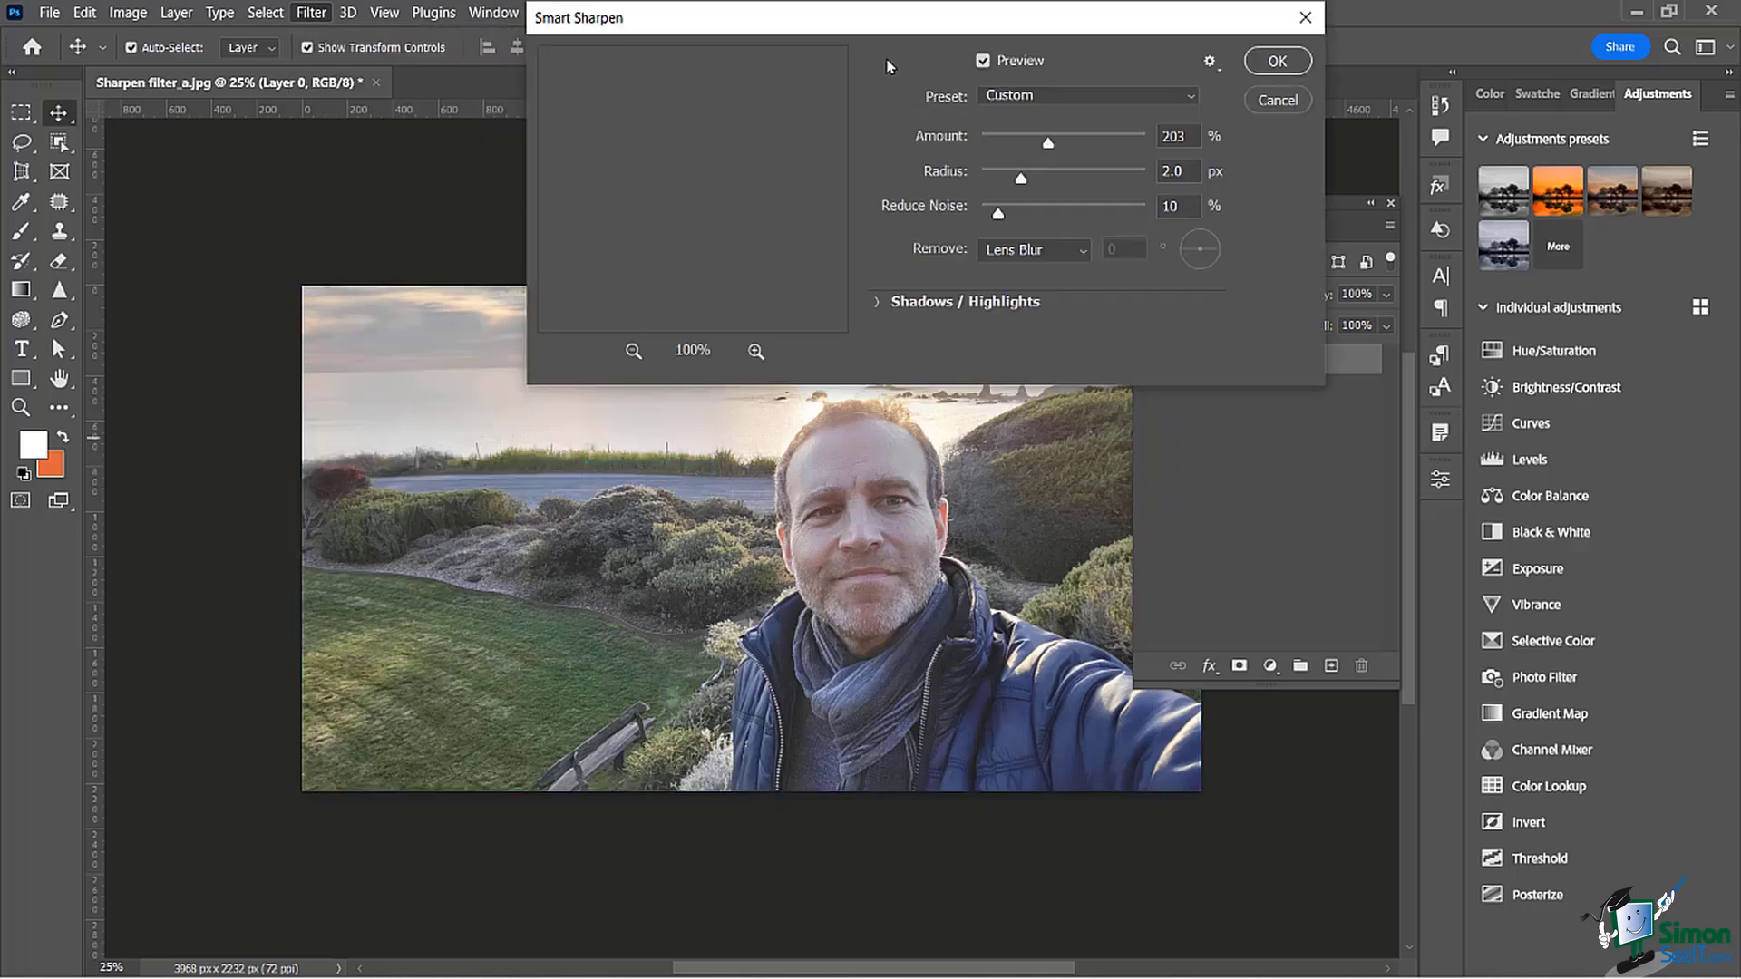
{"action": "left_click_drag", "start_coordinate": [864, 30], "coordinate": [1000, 210]}
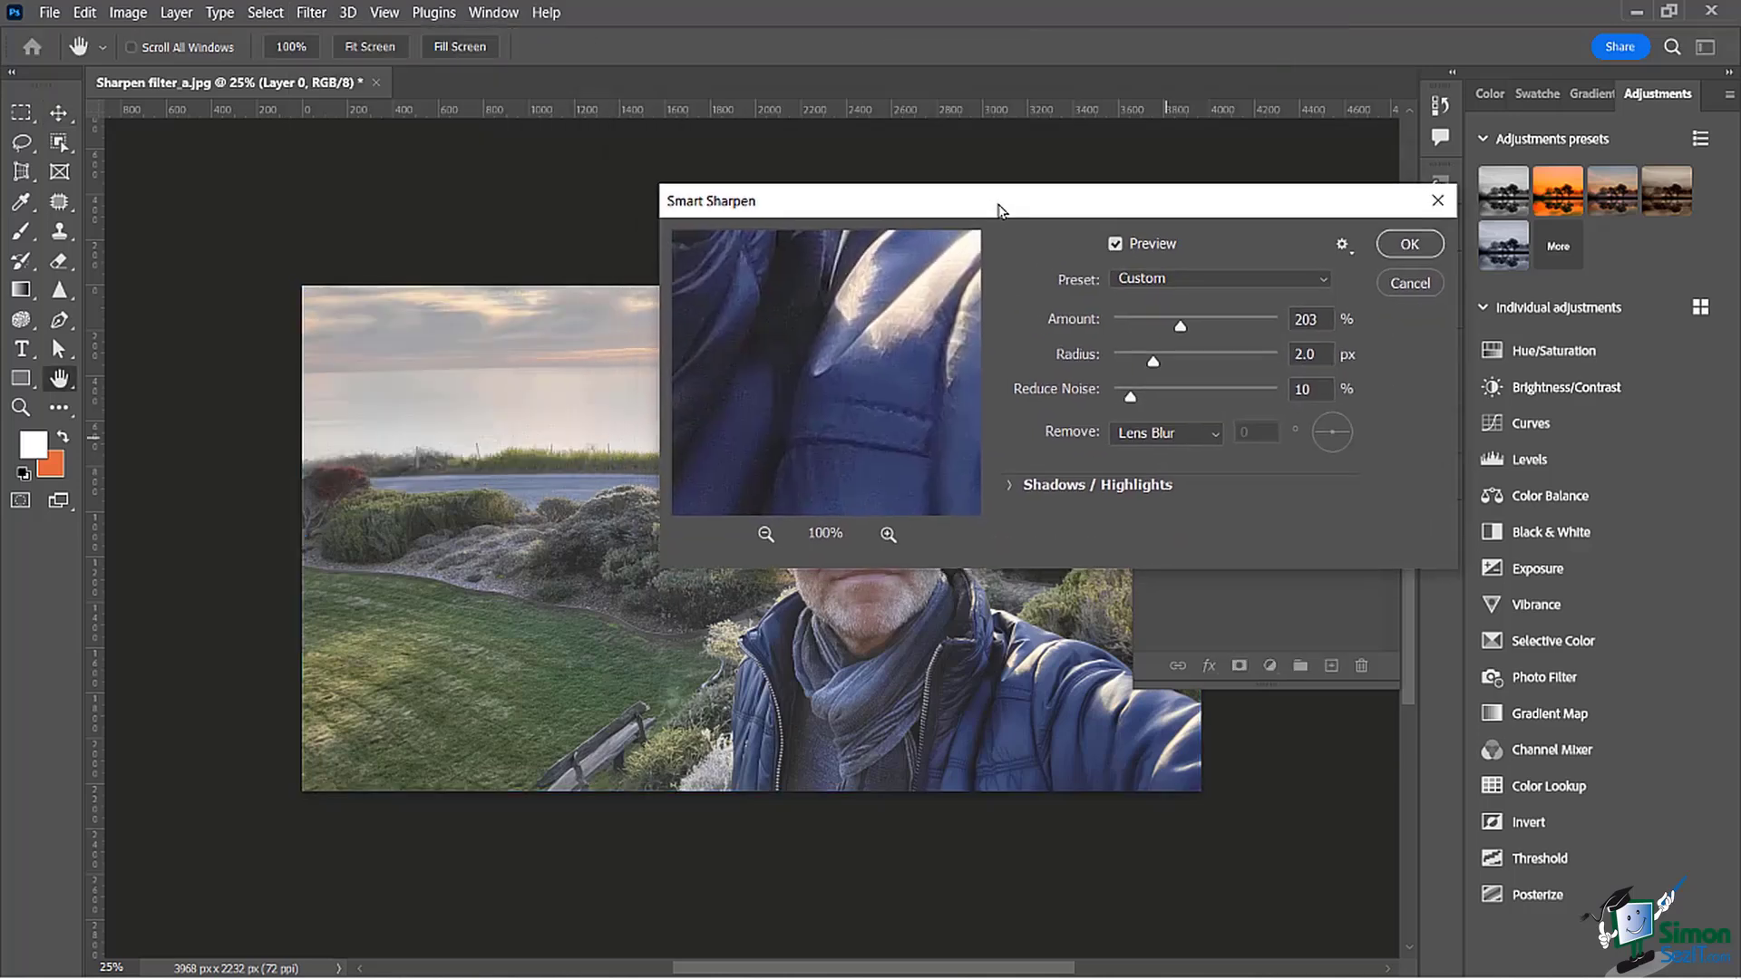
{"action": "left_click", "coordinate": [768, 532]}
{"action": "left_click_drag", "start_coordinate": [833, 299], "coordinate": [930, 453]}
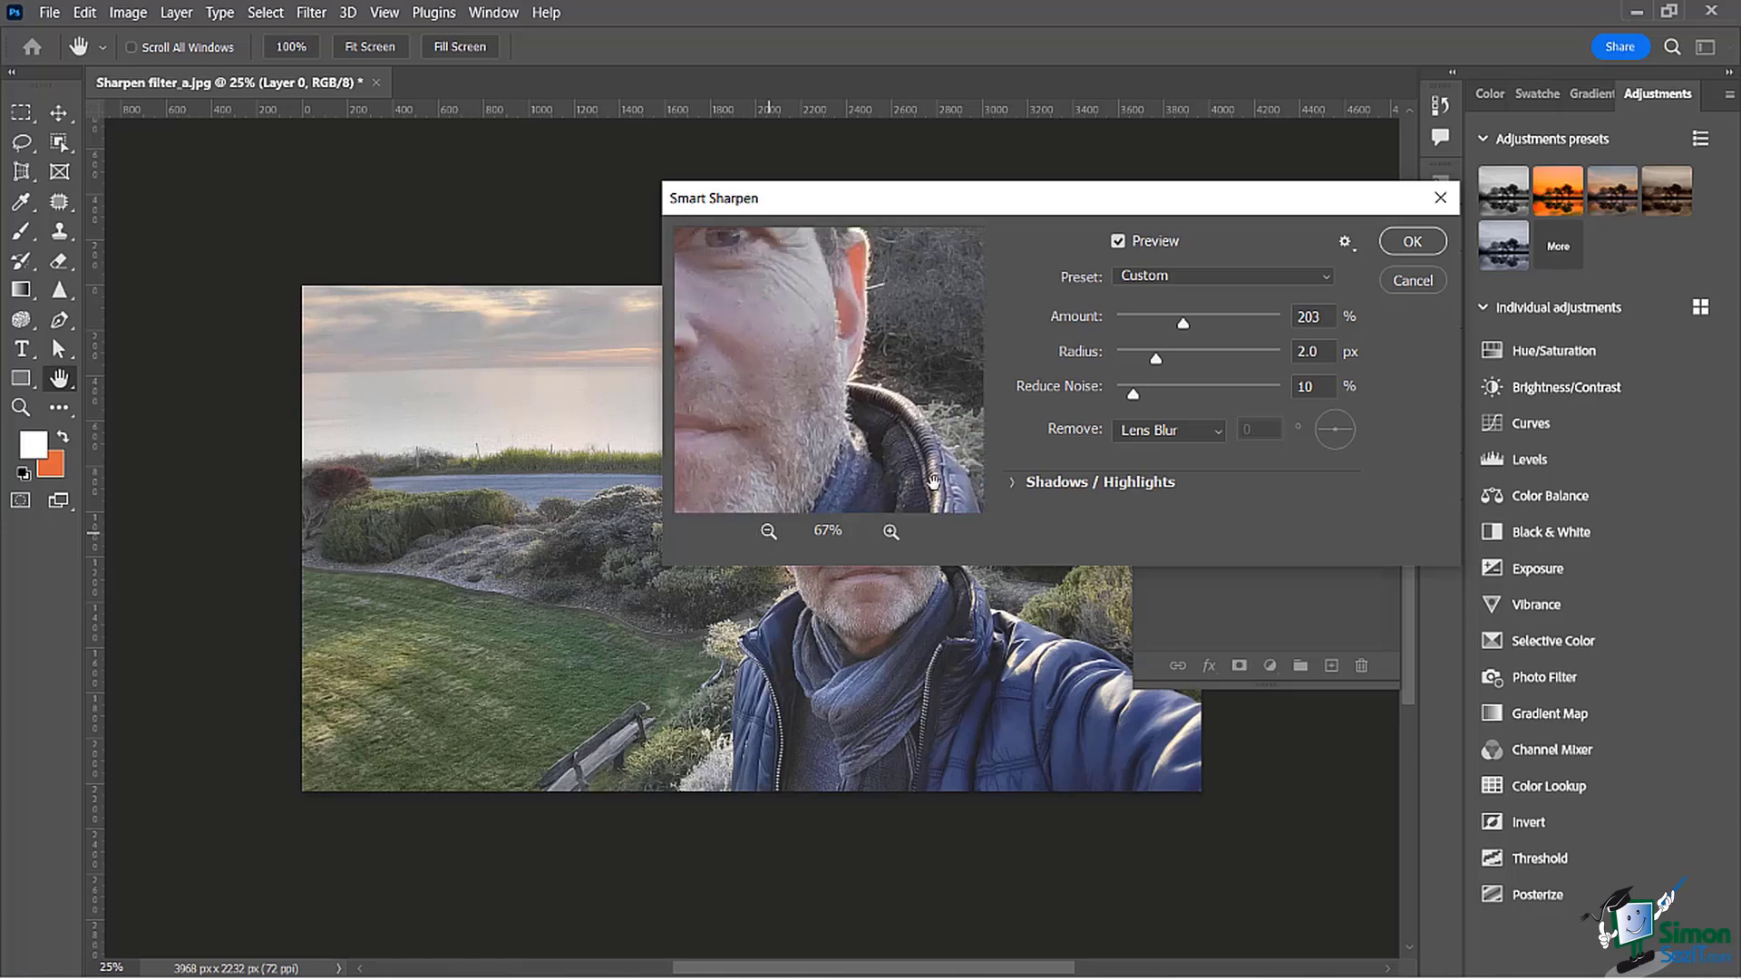
{"action": "left_click", "coordinate": [768, 532]}
{"action": "left_click", "coordinate": [768, 532]}
{"action": "left_click", "coordinate": [768, 532]}
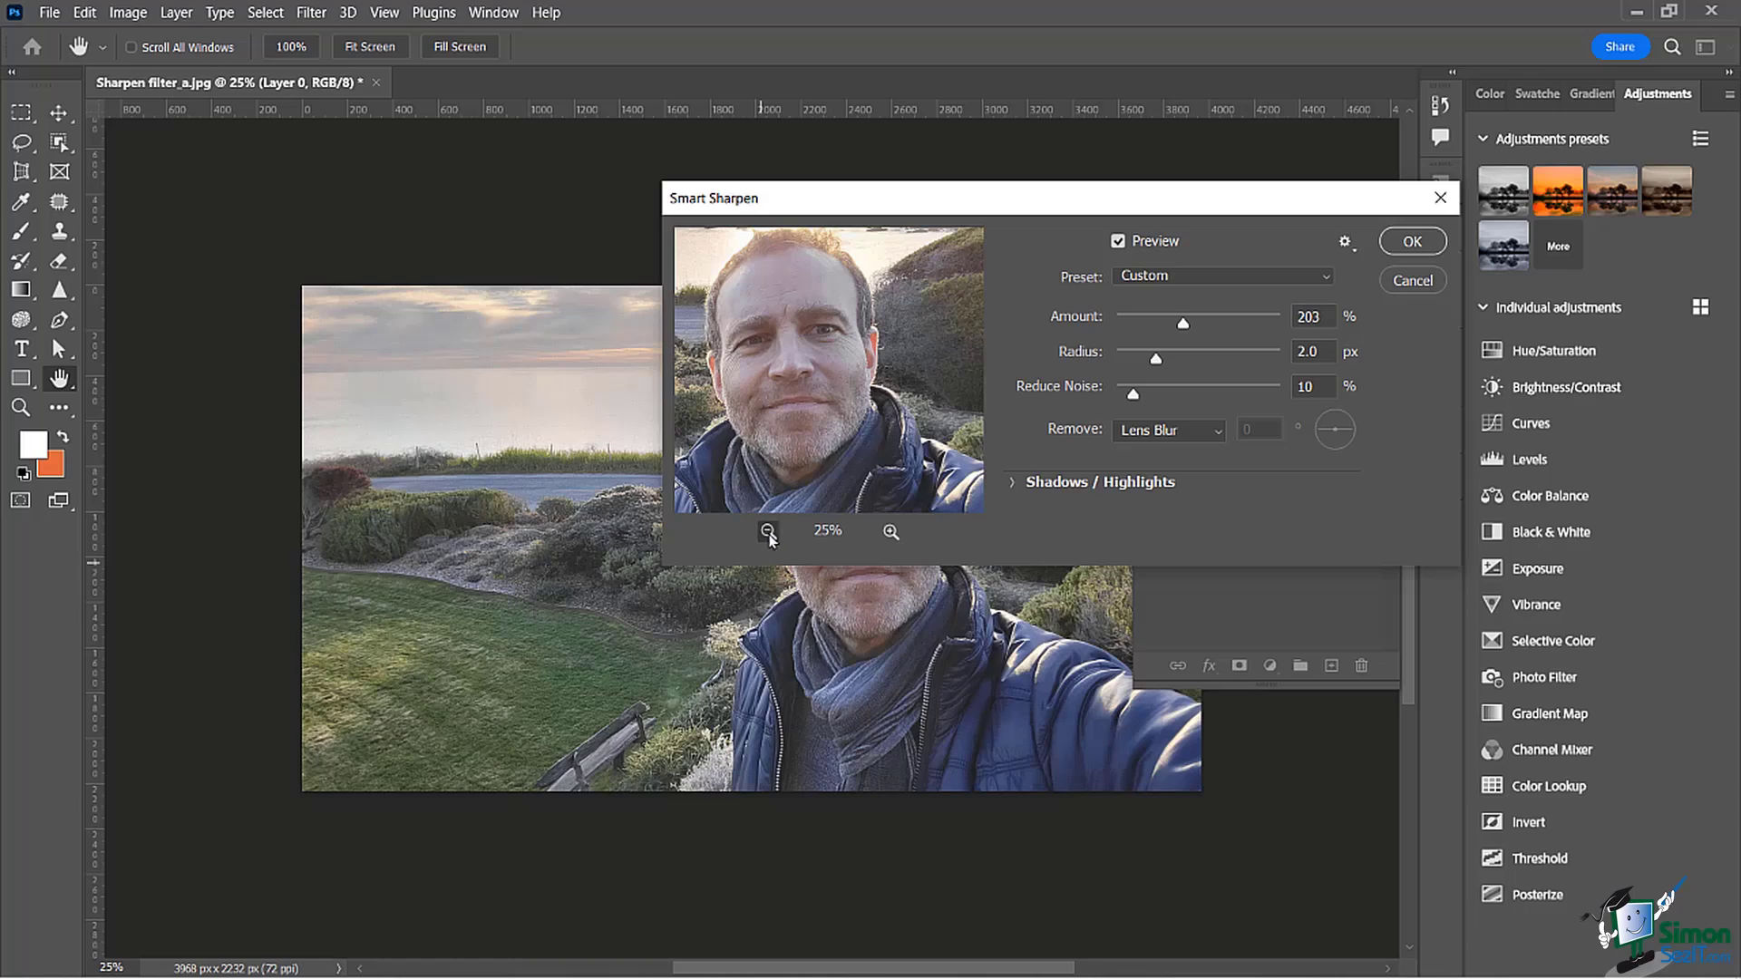
{"action": "left_click", "coordinate": [768, 532]}
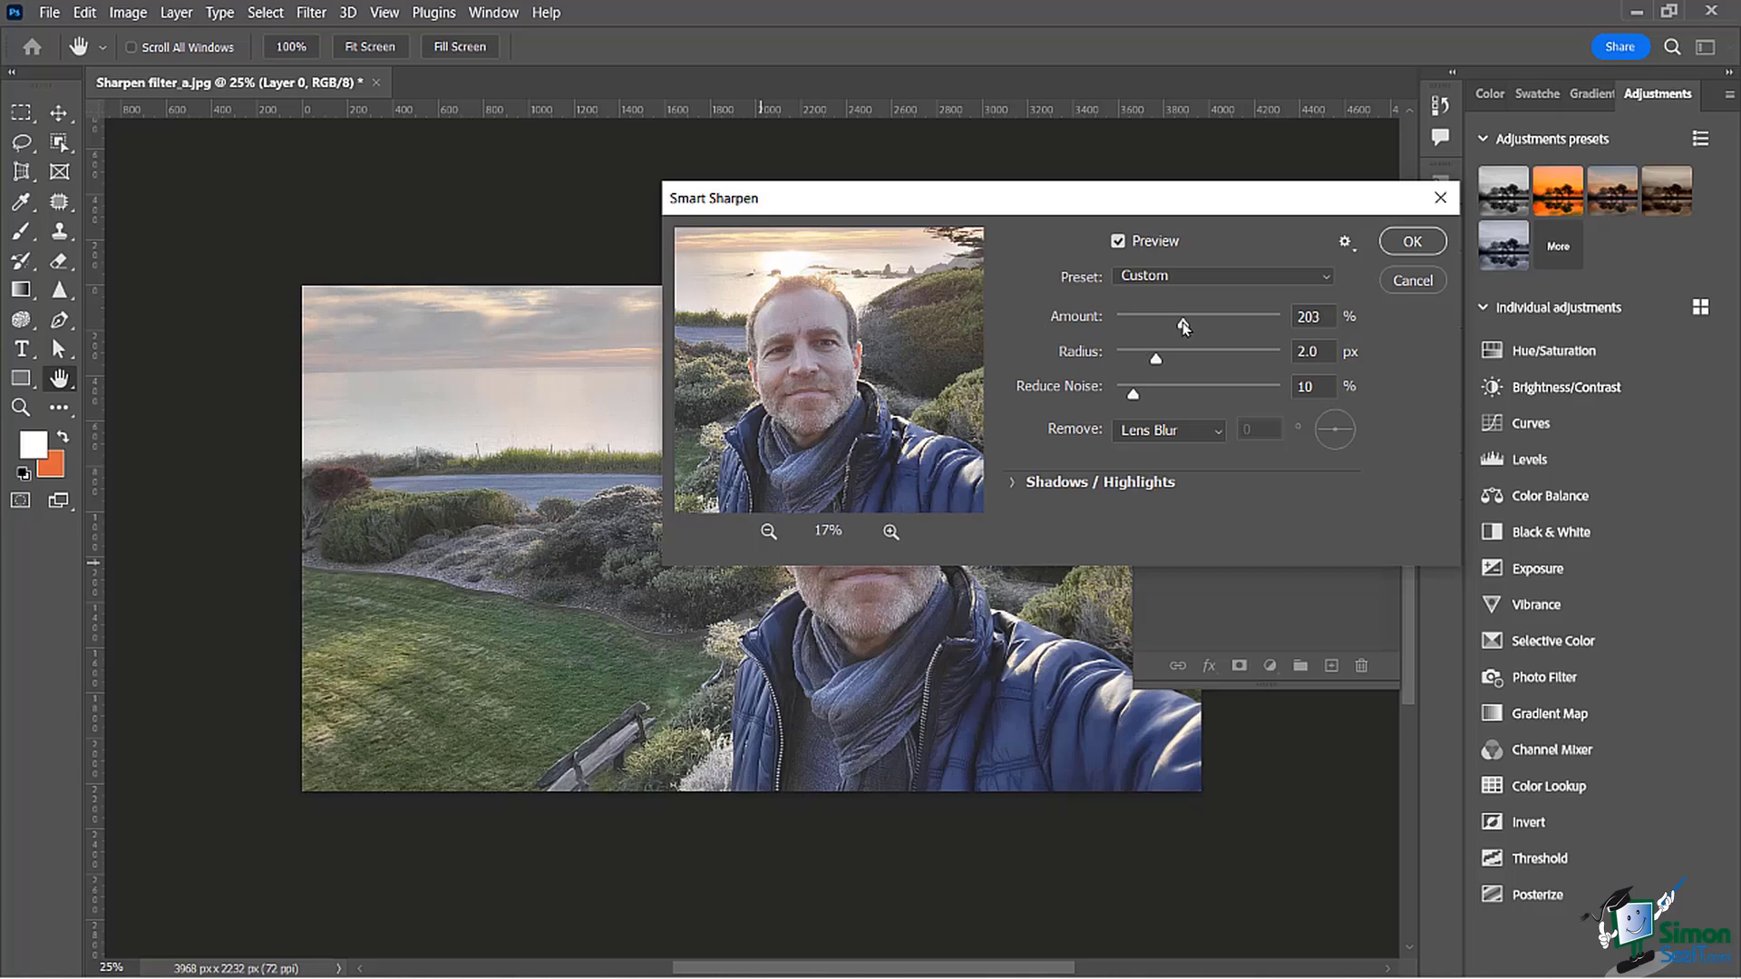
Step: Increase the Smart Sharpen amount and radius and apply the filter
{"action": "left_click_drag", "start_coordinate": [1183, 323], "coordinate": [1215, 328]}
{"action": "left_click_drag", "start_coordinate": [1157, 359], "coordinate": [1162, 360]}
{"action": "key", "text": "Tab"}
{"action": "left_click_drag", "start_coordinate": [1172, 361], "coordinate": [1186, 364]}
{"action": "left_click", "coordinate": [1412, 242]}
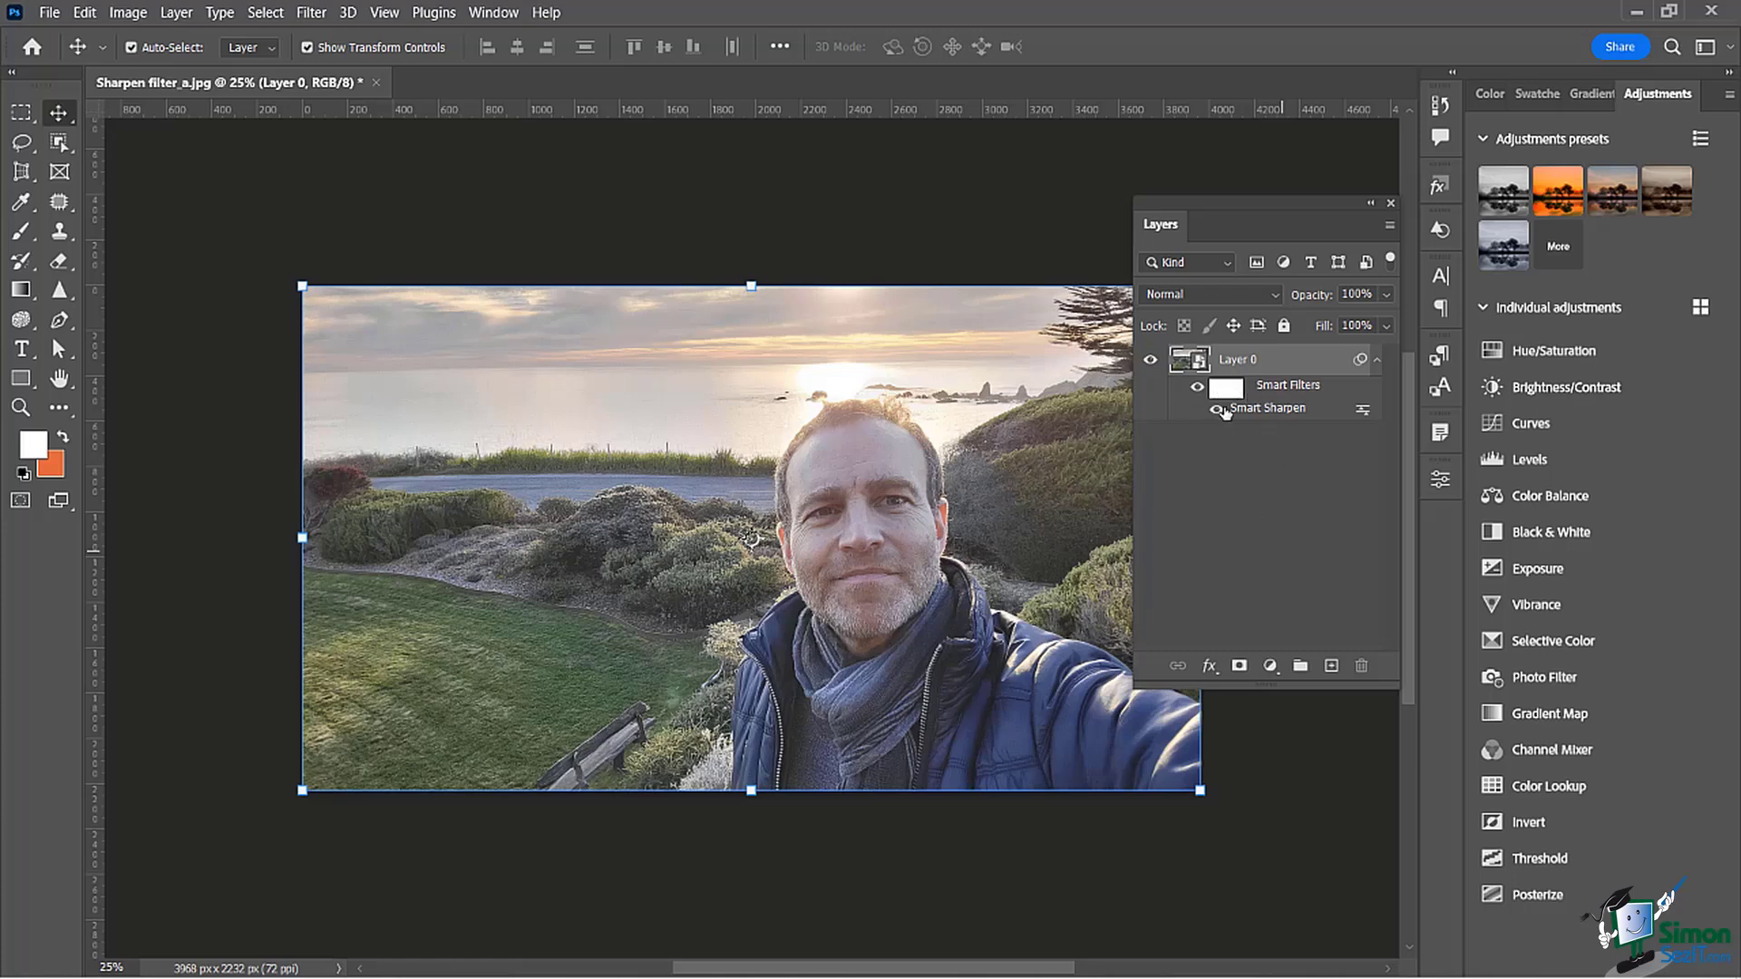
Step: Compare the photo with and without its smart filters
{"action": "left_click", "coordinate": [1196, 390]}
{"action": "left_click", "coordinate": [1196, 390]}
{"action": "key", "text": "ctrl+2"}
{"action": "left_click_drag", "start_coordinate": [1354, 424], "coordinate": [1281, 511]}
{"action": "key", "text": "Escape"}
Step: Open the blending options of the Smart Sharpen filter and frame the man in the preview at 13% zoom
{"action": "left_click", "coordinate": [1362, 412]}
{"action": "double_click", "coordinate": [1362, 412]}
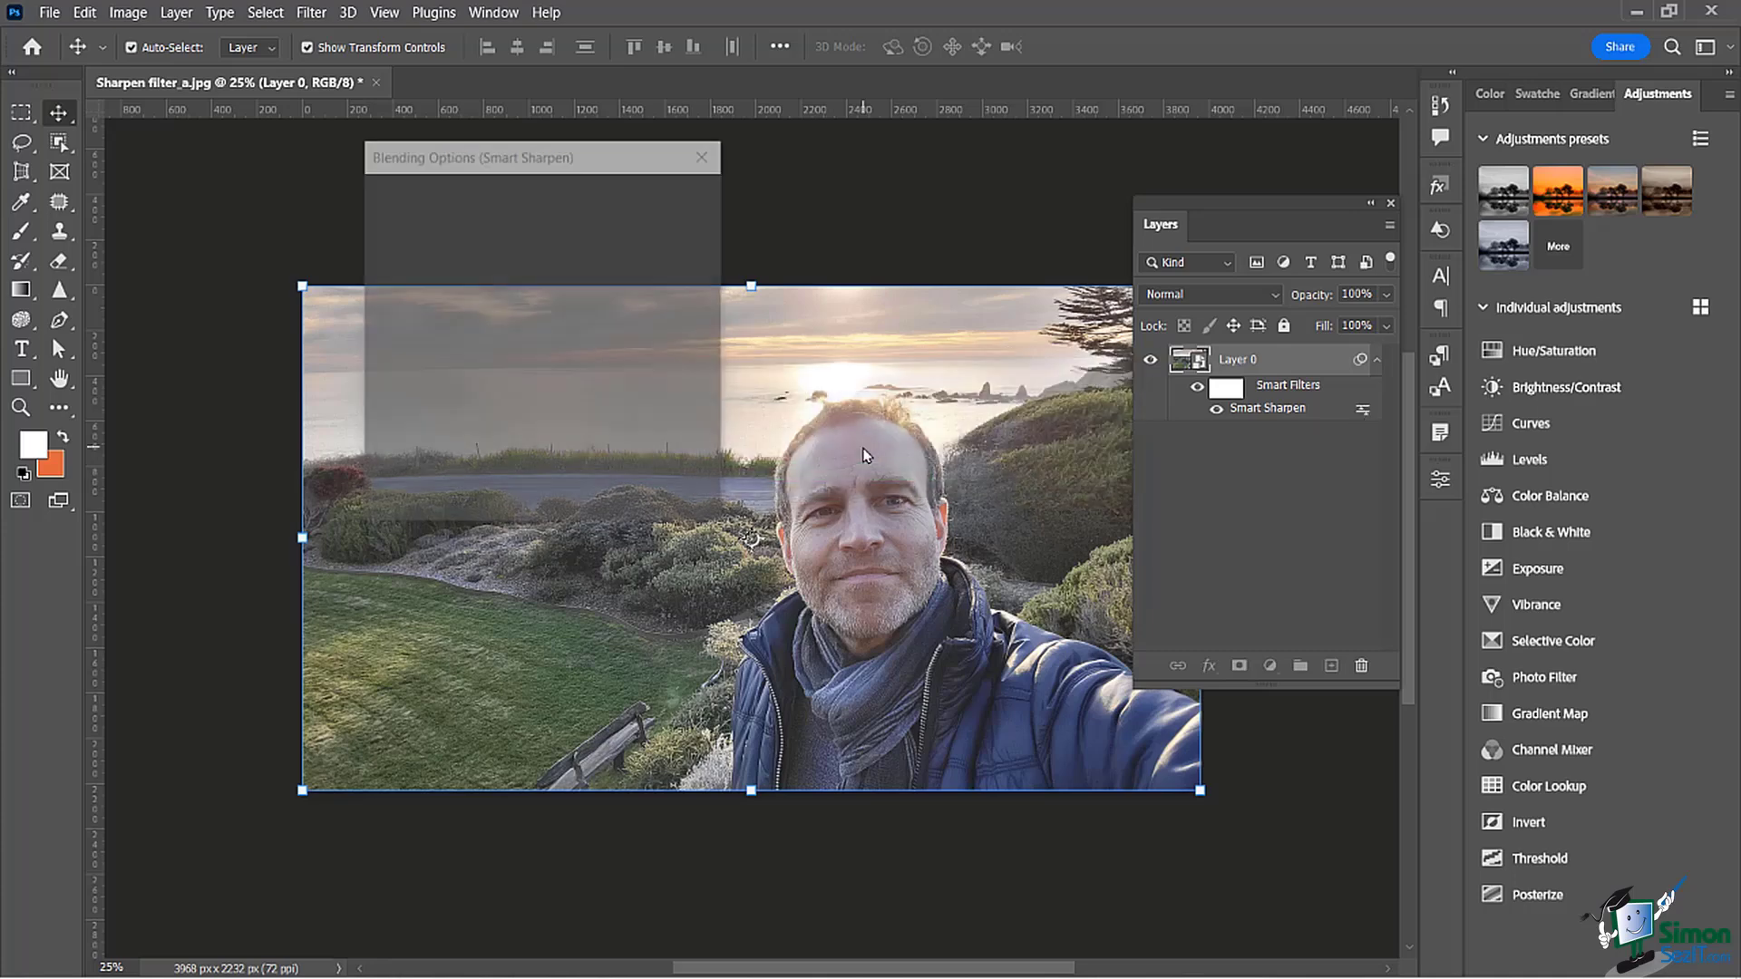
{"action": "left_click_drag", "start_coordinate": [454, 349], "coordinate": [522, 465]}
{"action": "left_click", "coordinate": [430, 500]}
{"action": "left_click", "coordinate": [430, 500]}
{"action": "left_click", "coordinate": [430, 500]}
{"action": "left_click", "coordinate": [429, 499]}
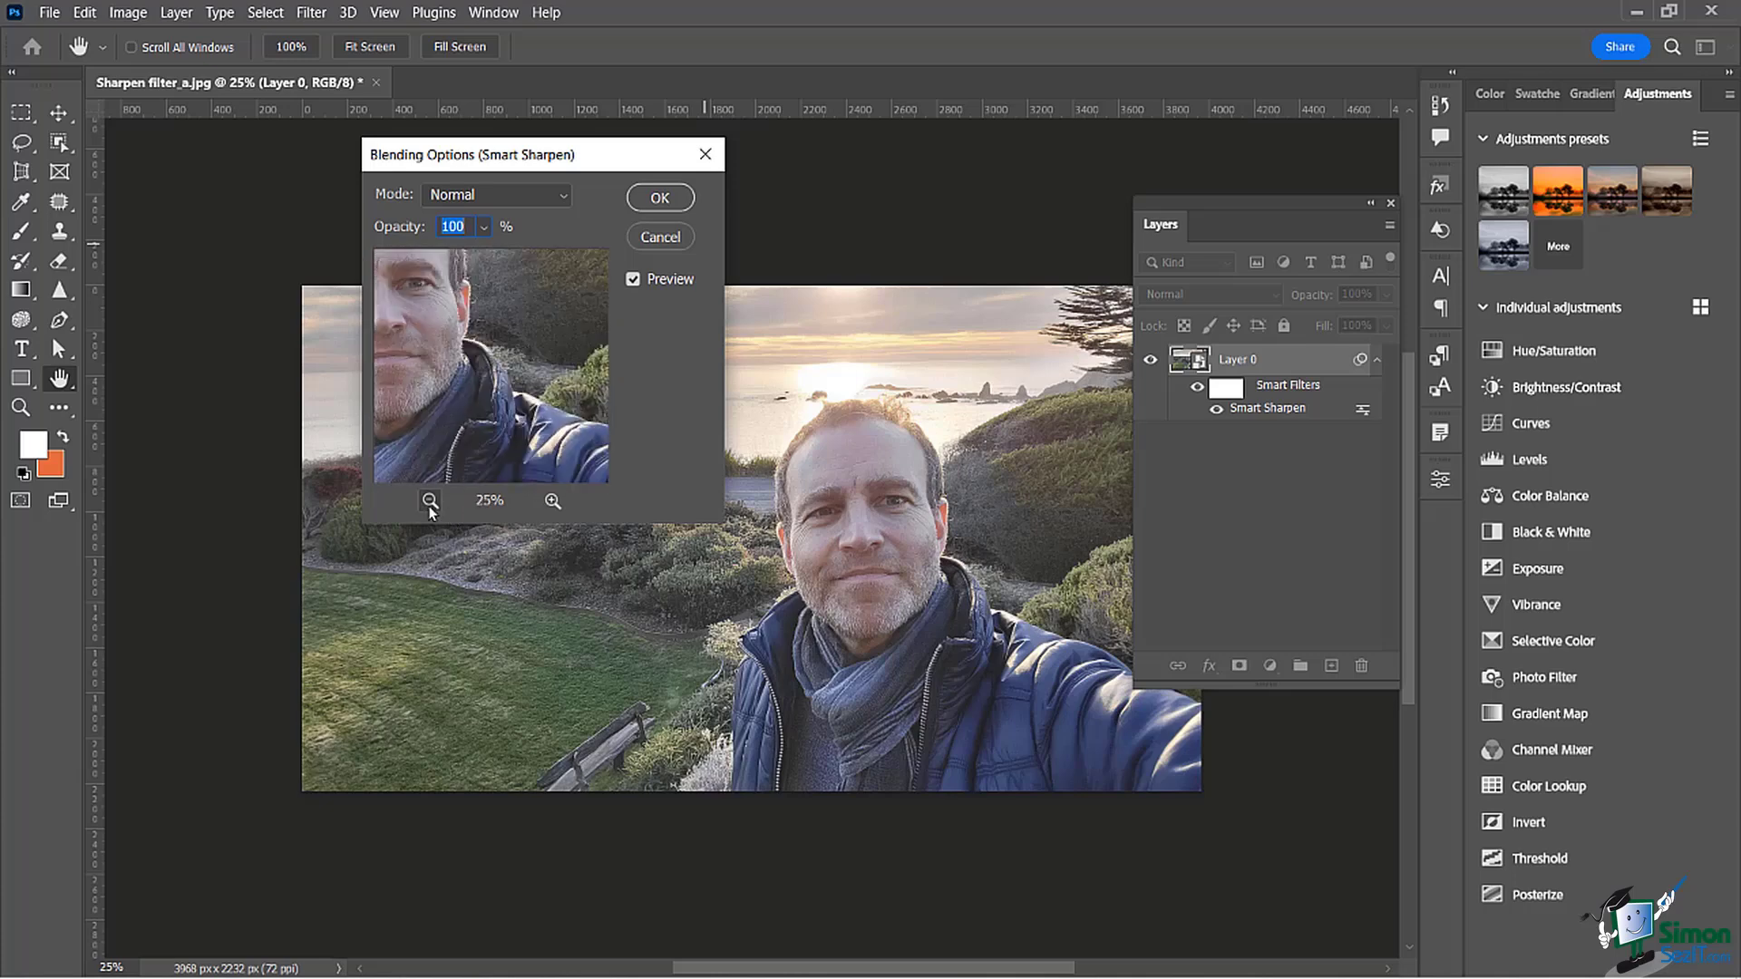
{"action": "left_click", "coordinate": [430, 500]}
{"action": "left_click", "coordinate": [430, 499]}
{"action": "left_click_drag", "start_coordinate": [425, 406], "coordinate": [465, 429]}
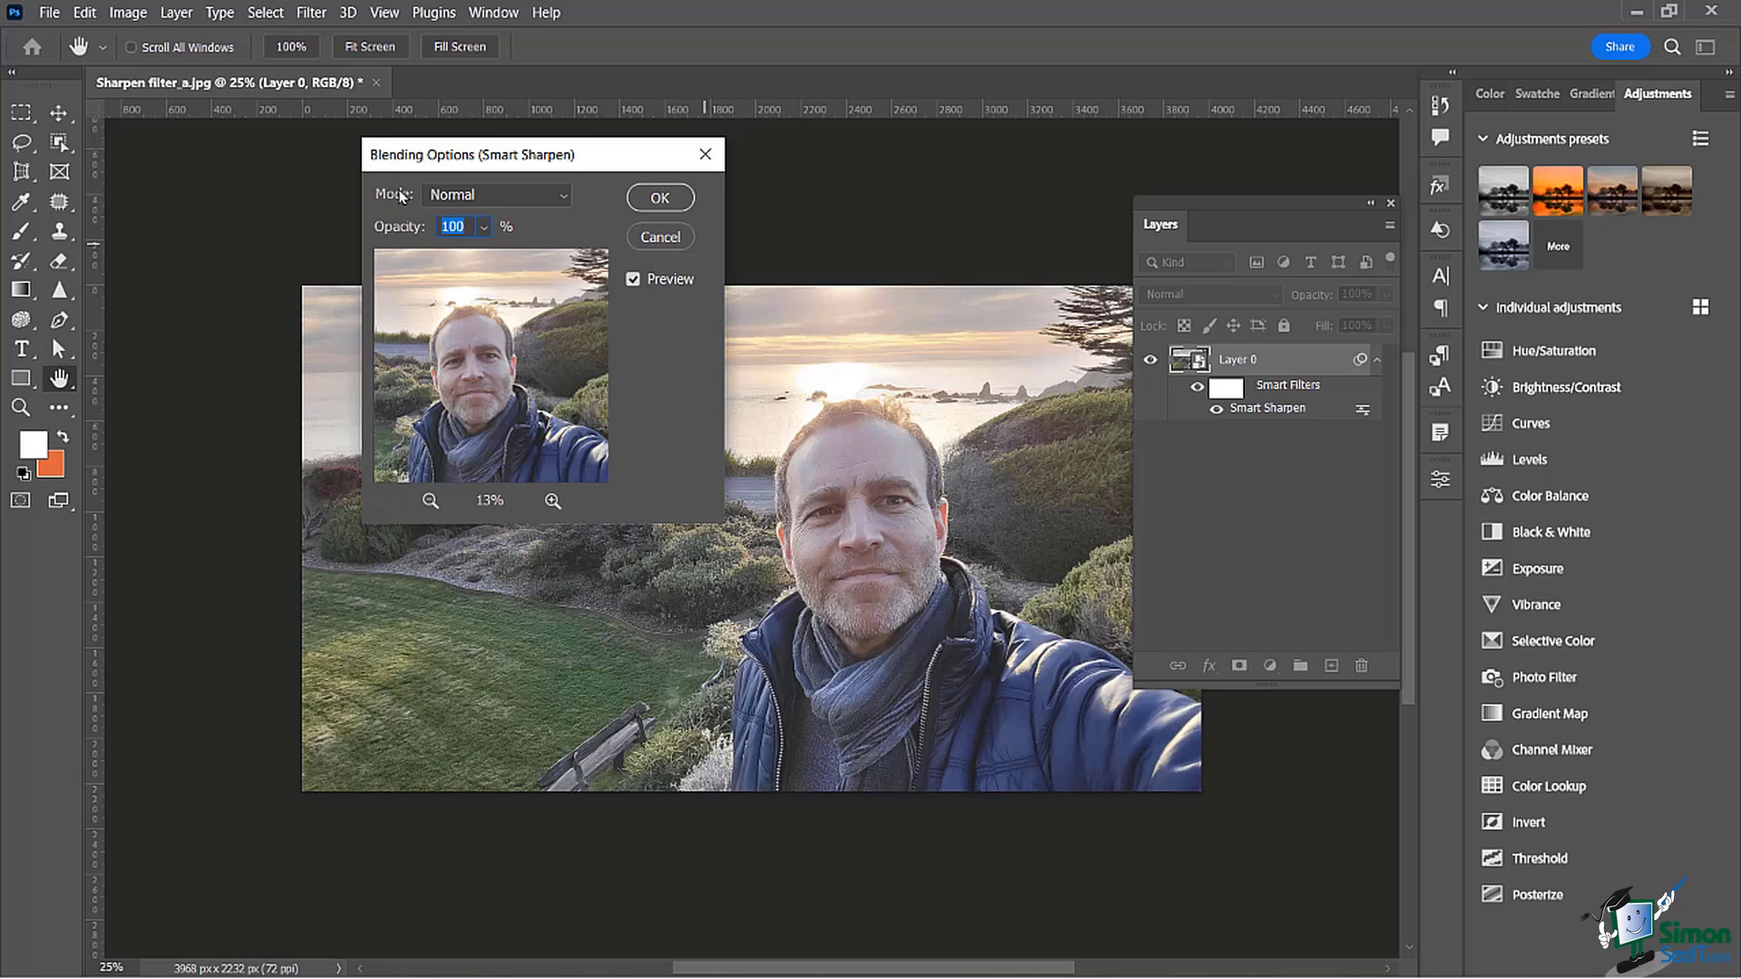
Step: Try successive blend modes for the Smart Sharpen filter, from Dissolve onward, and settle on Overlay
{"action": "left_click", "coordinate": [566, 195]}
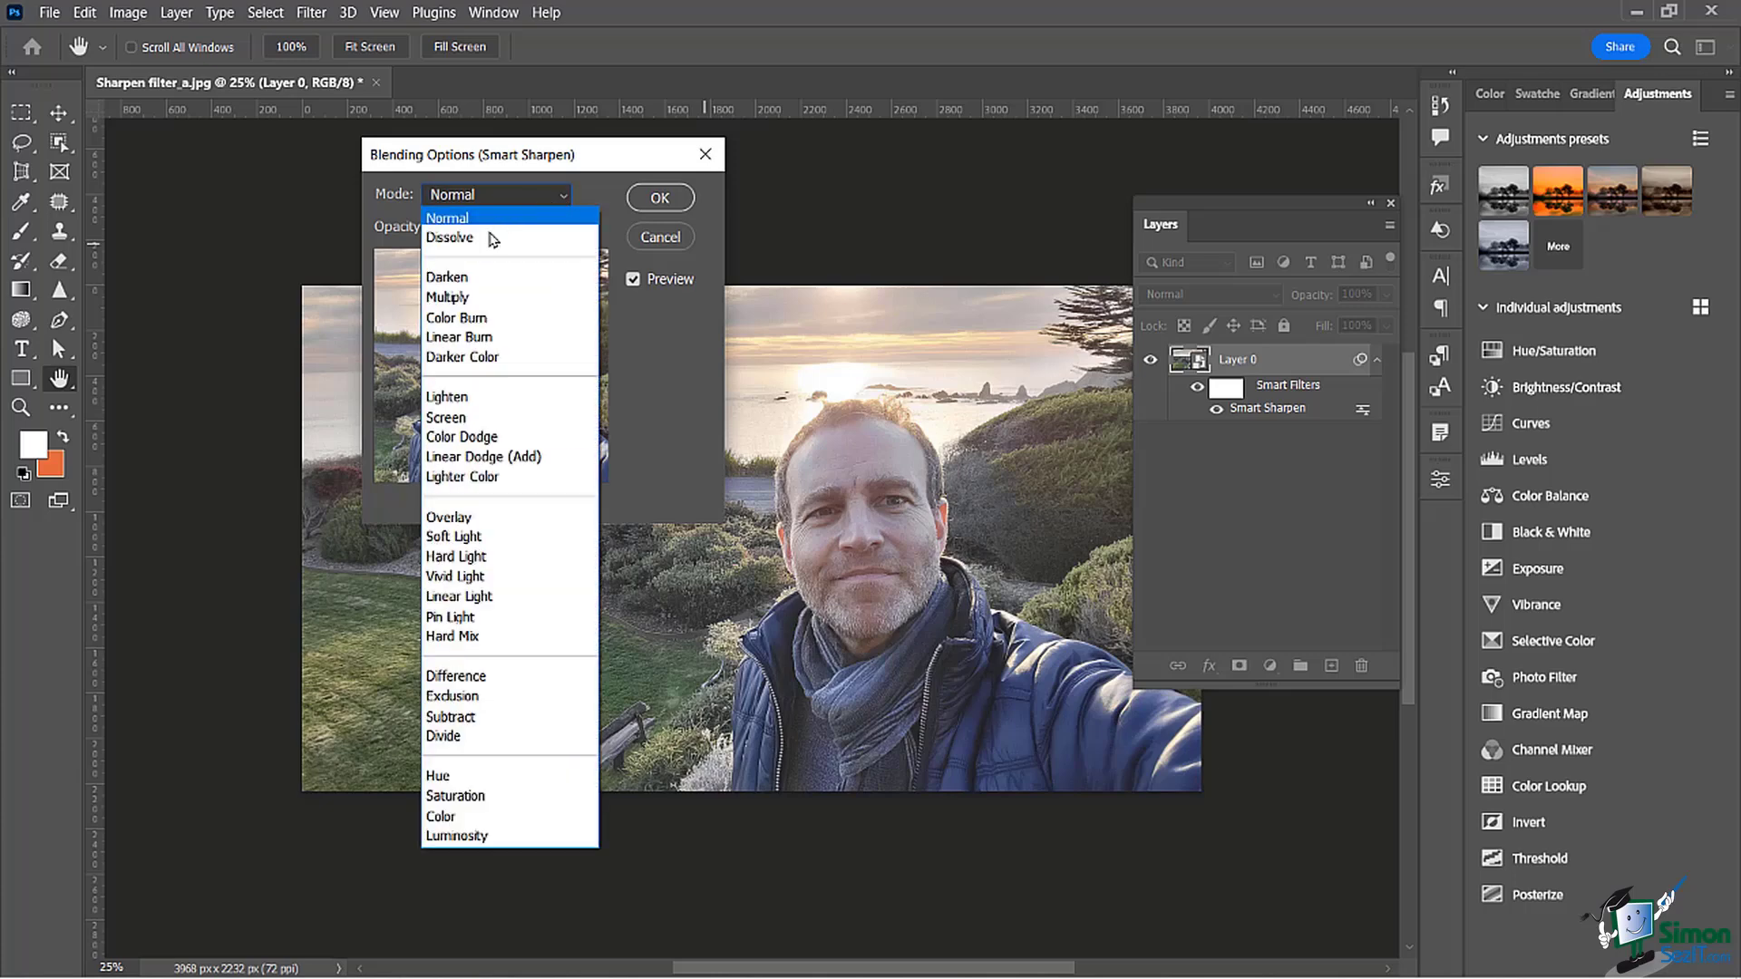
{"action": "left_click", "coordinate": [491, 237]}
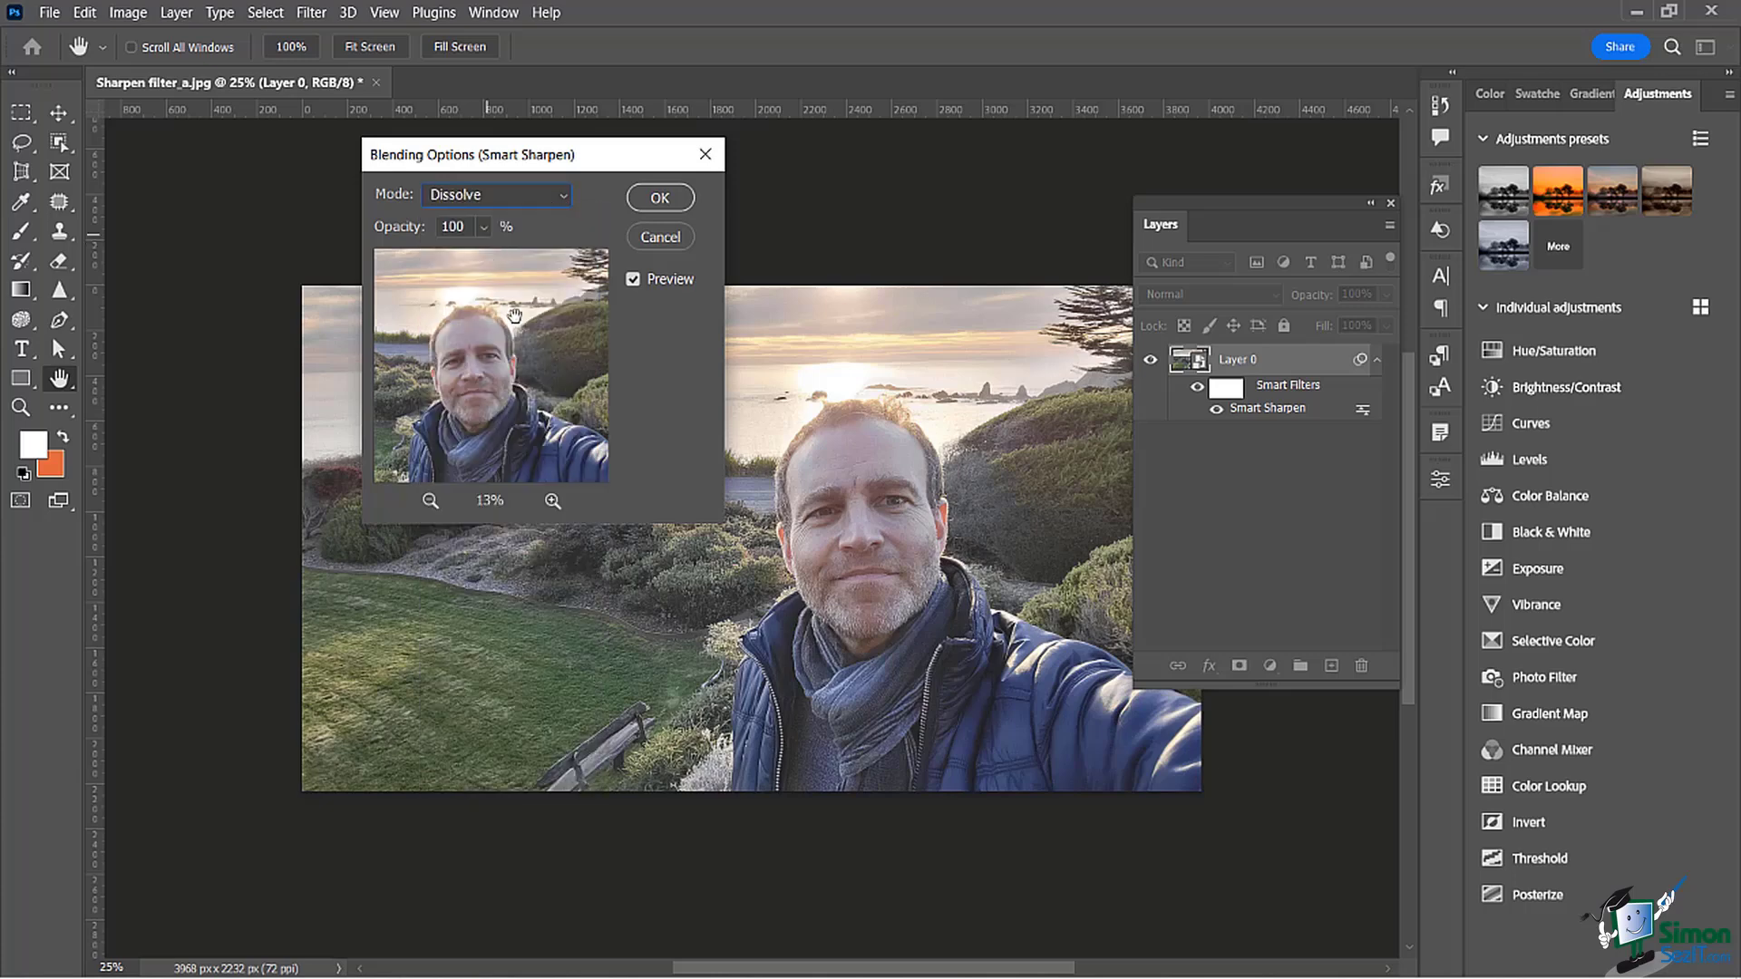
{"action": "key", "text": "Down"}
{"action": "key", "text": "Down"}
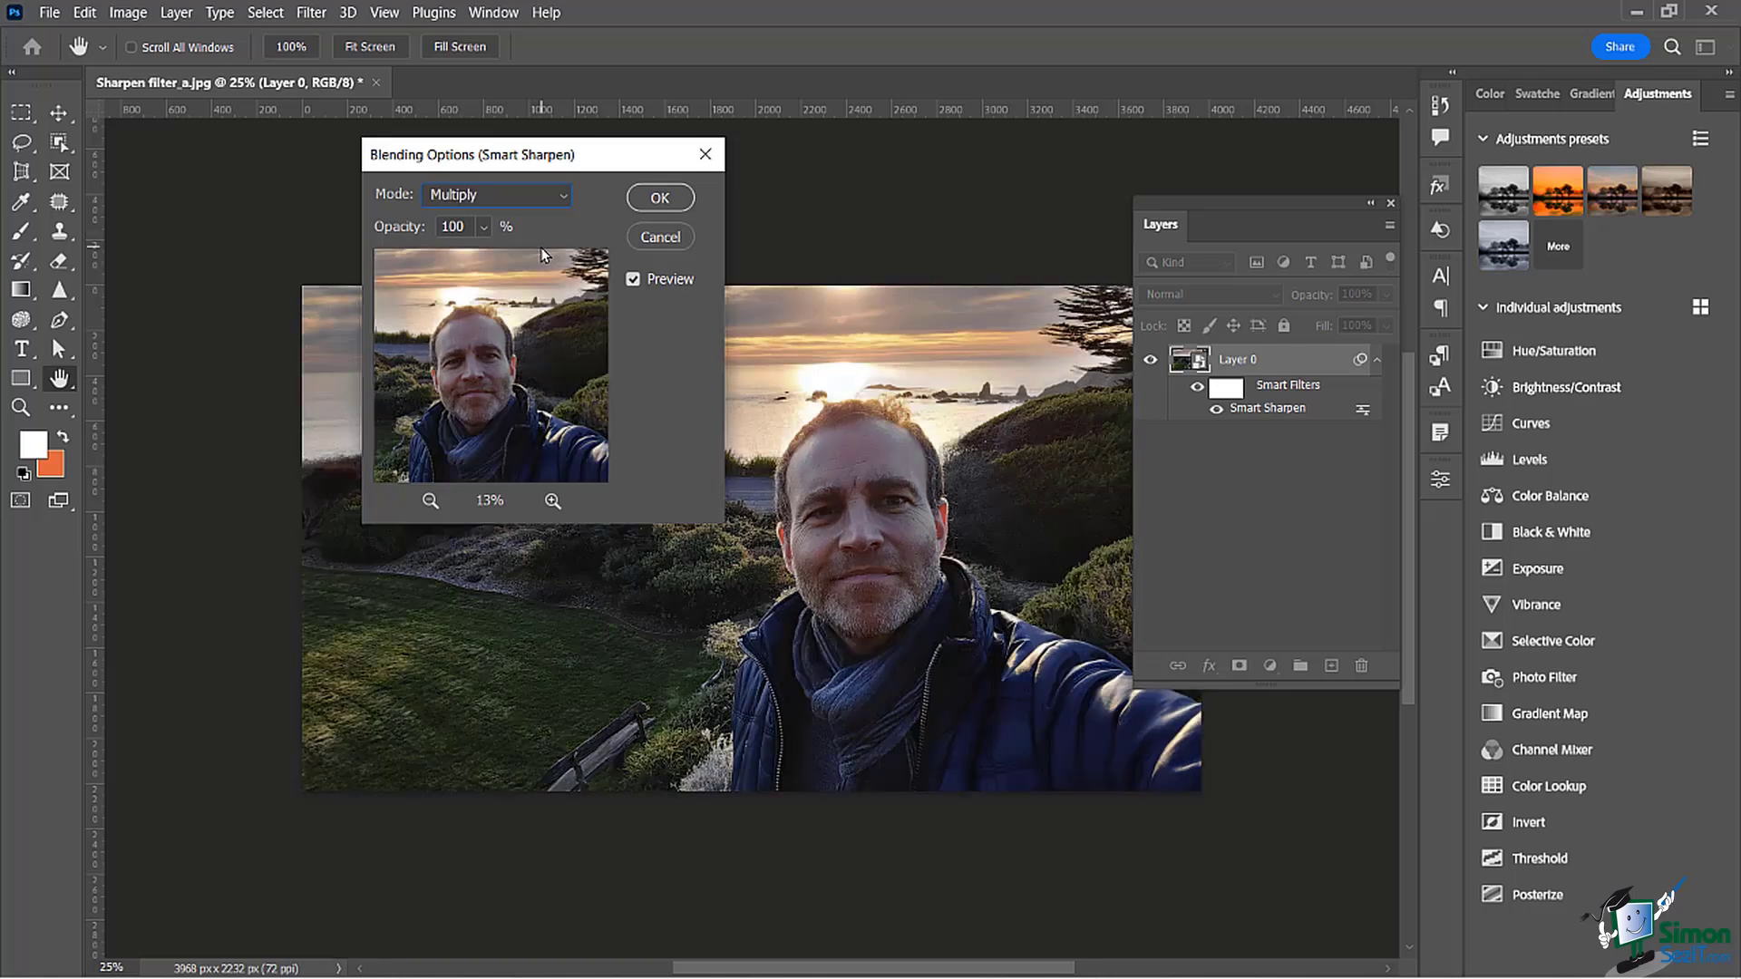
{"action": "key", "text": "Down"}
{"action": "key", "text": "Down"}
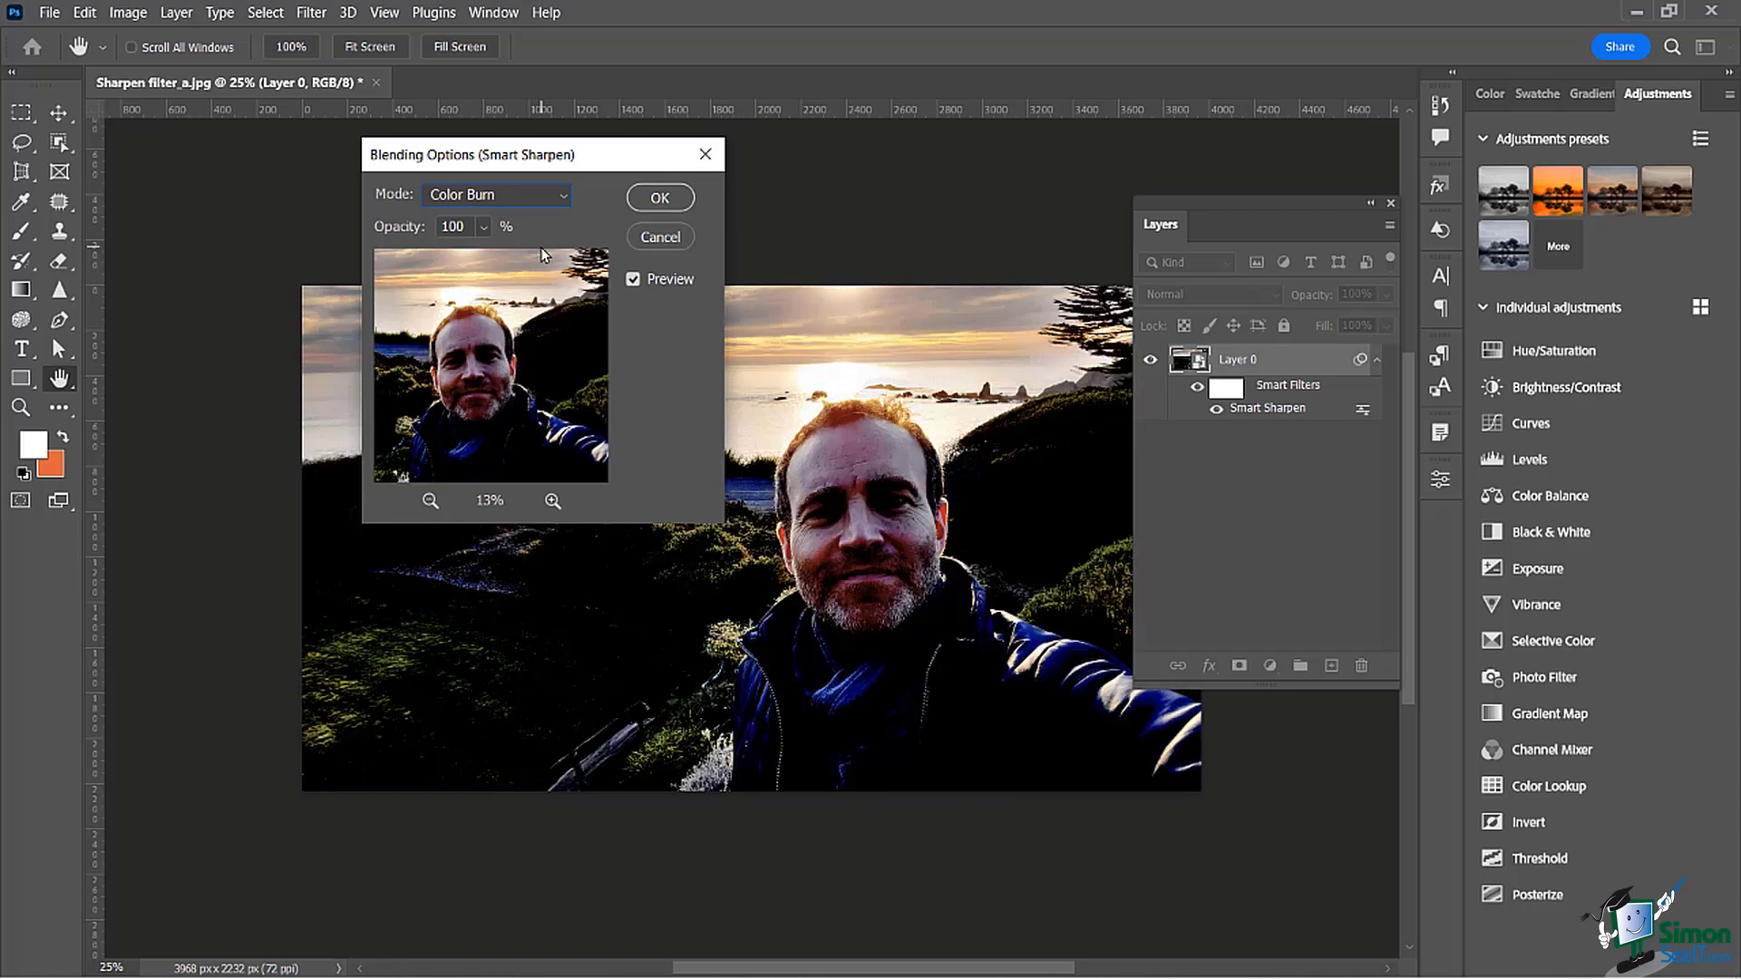
{"action": "key", "text": "Down"}
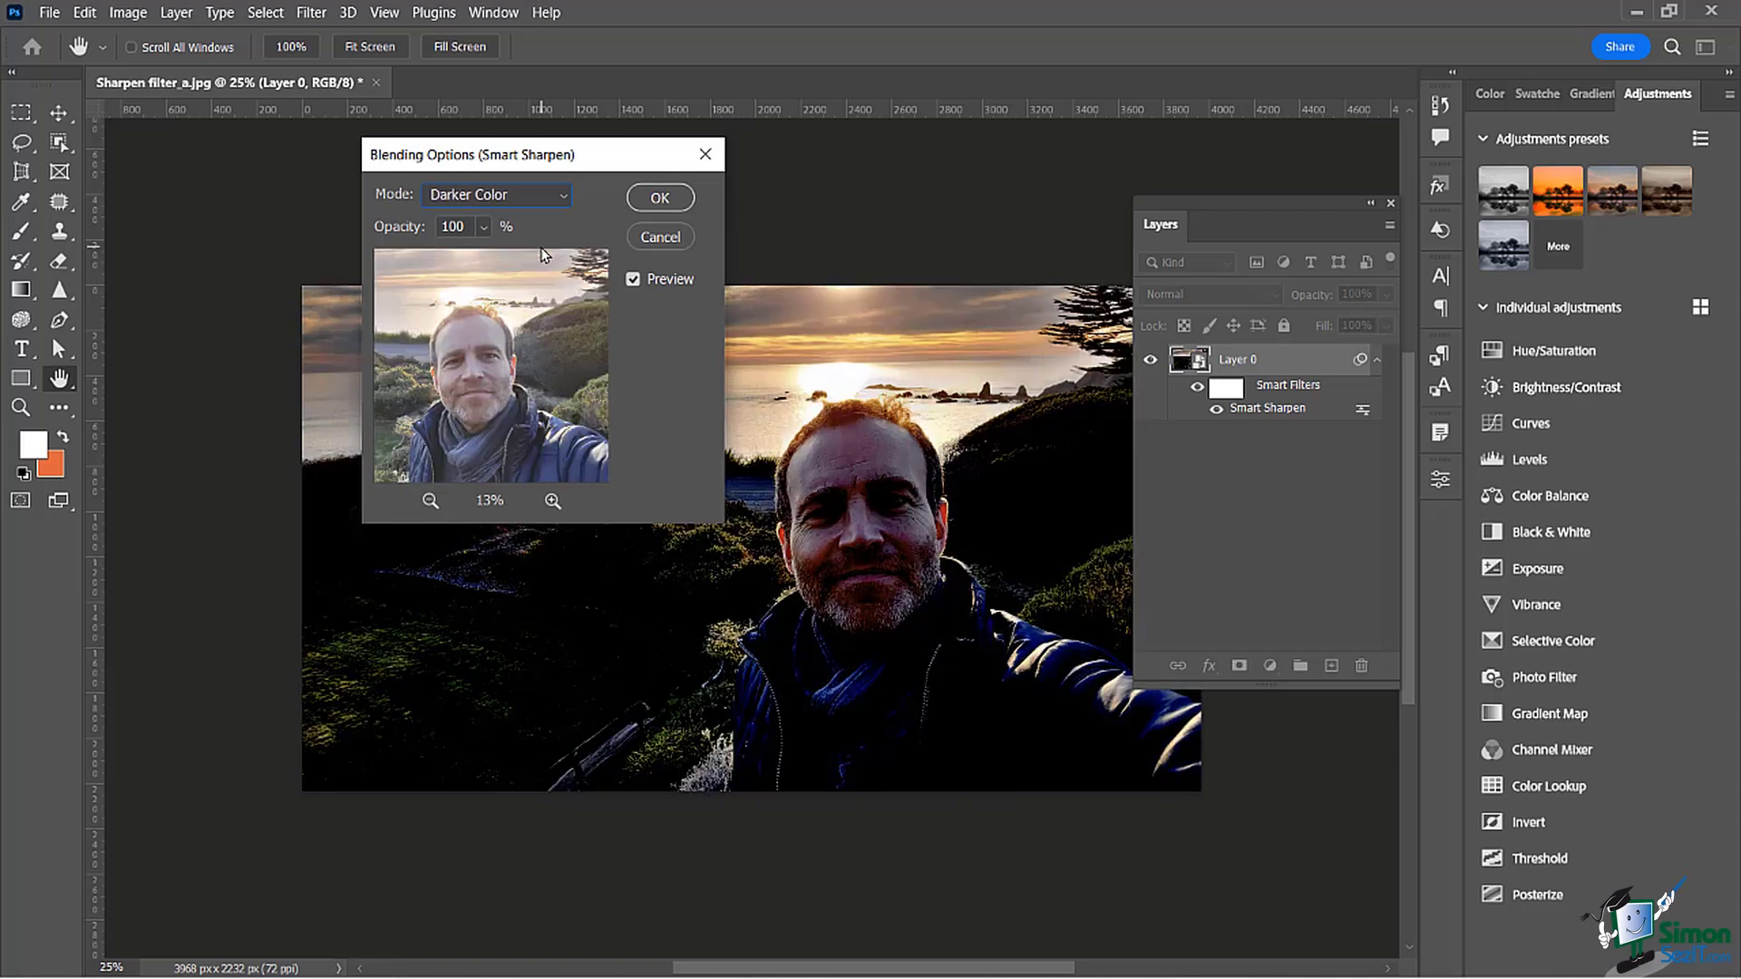
{"action": "key", "text": "Down"}
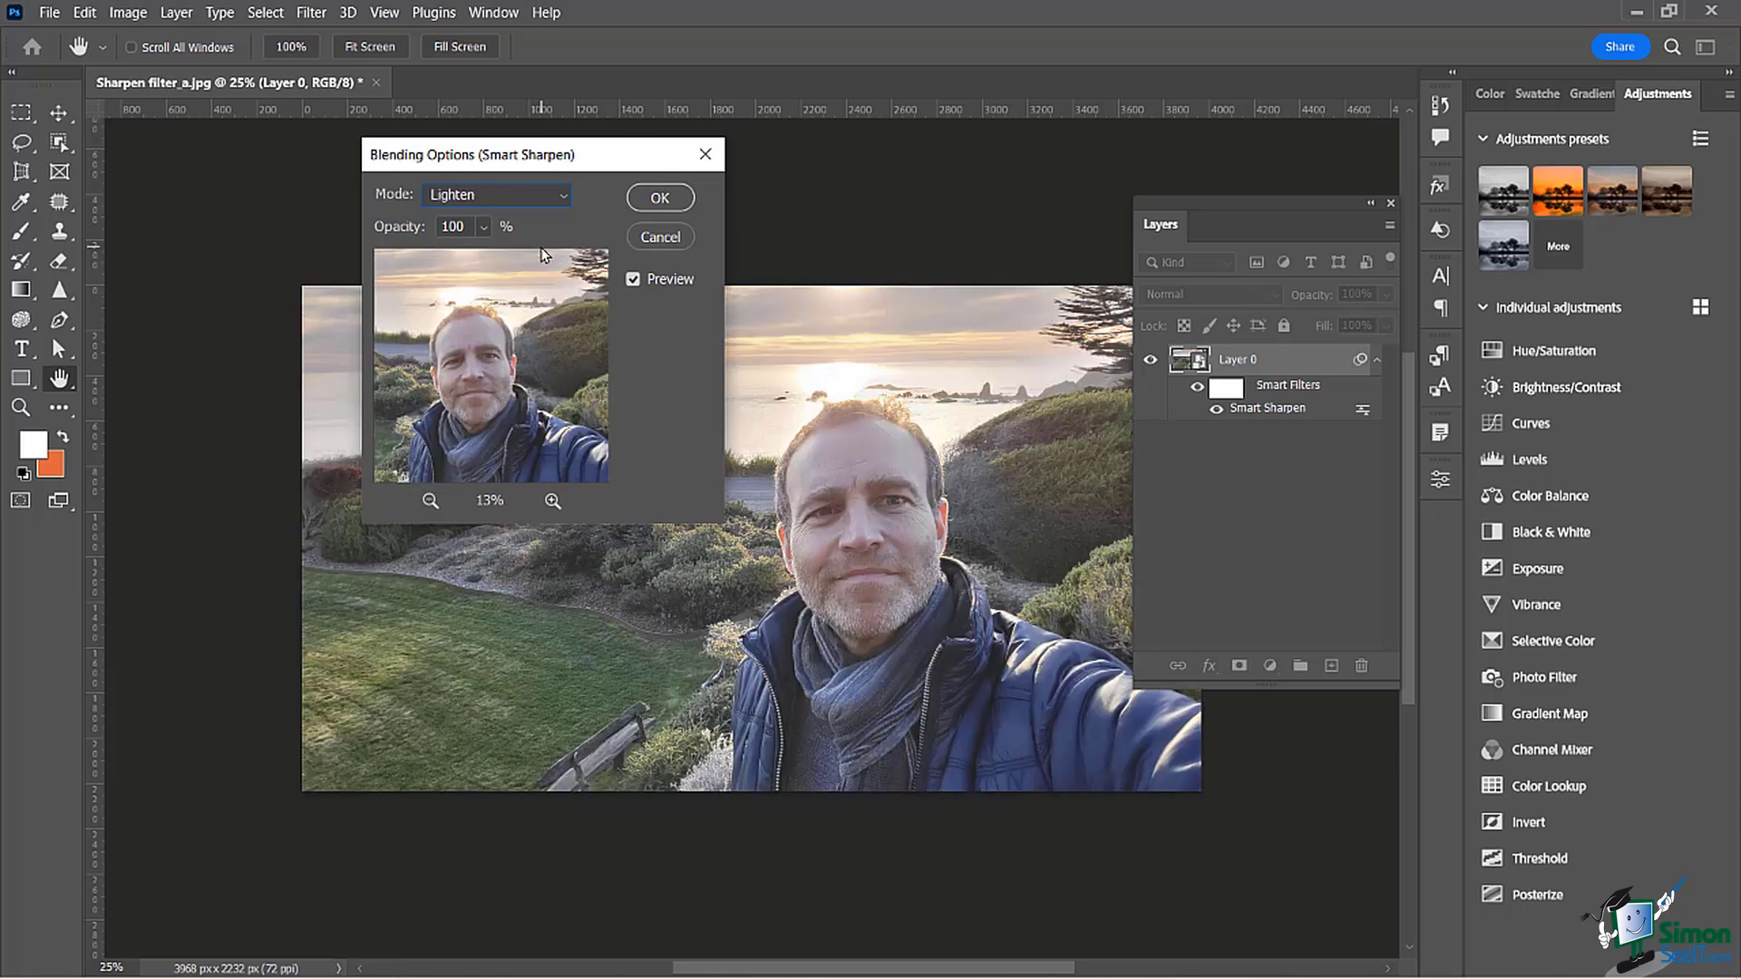
{"action": "key", "text": "Down"}
{"action": "key", "text": "Down"}
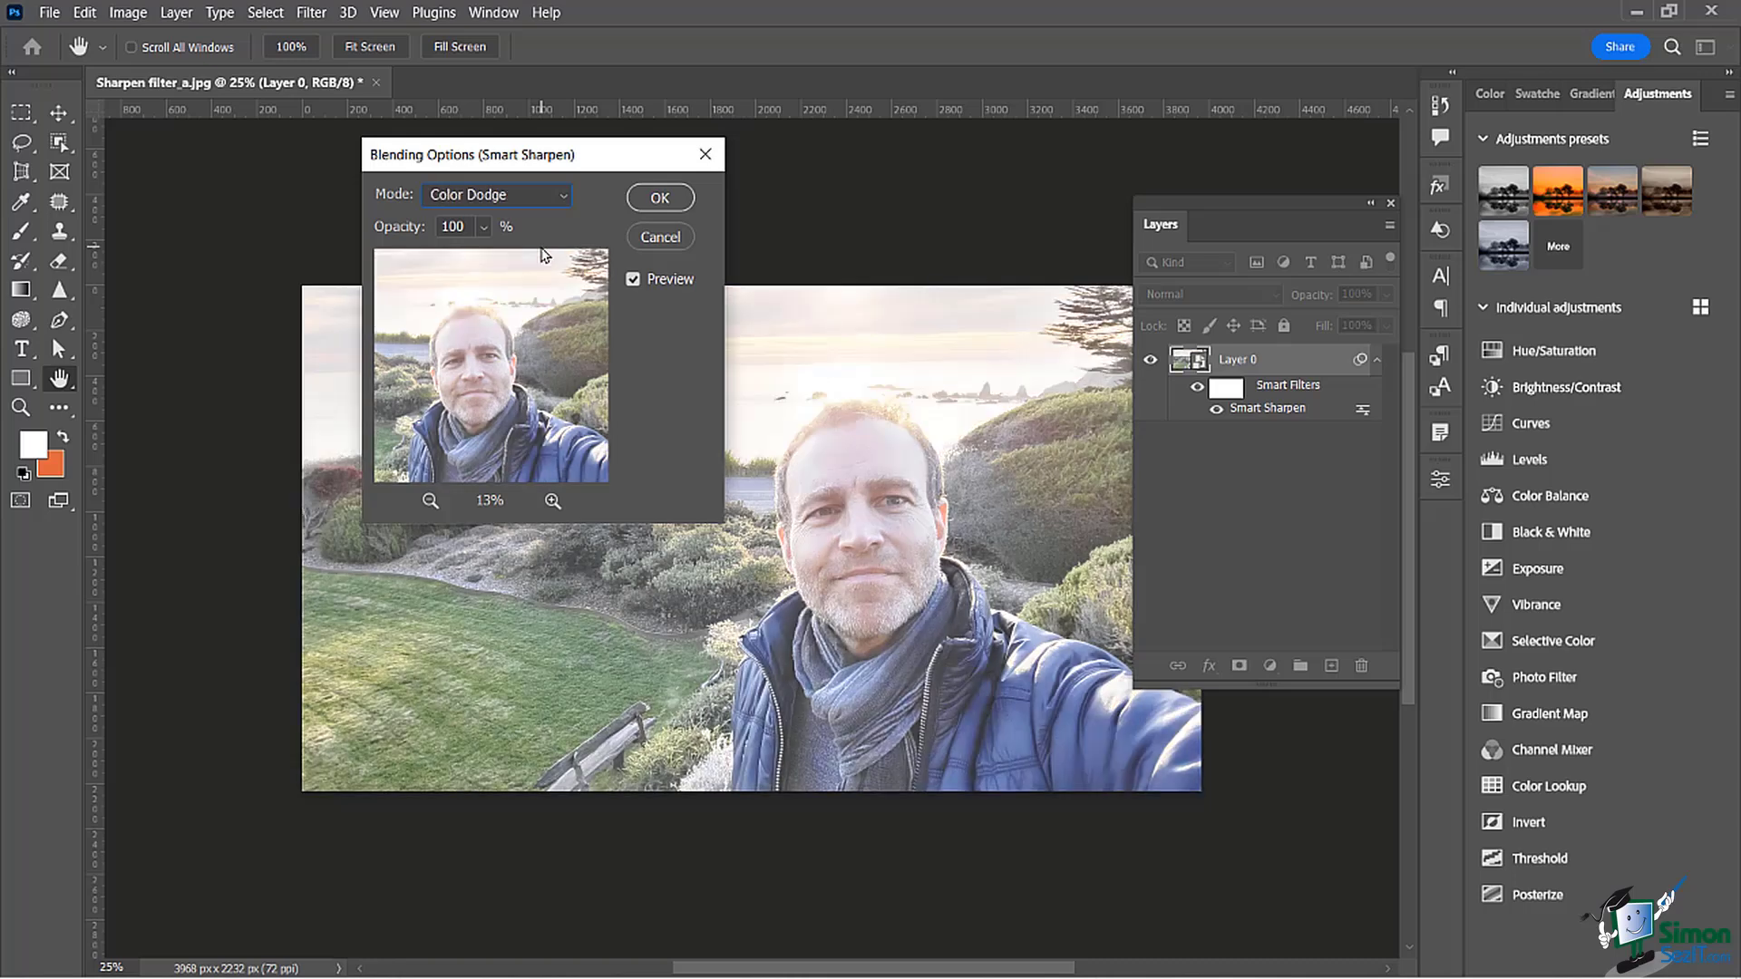
{"action": "key", "text": "Down"}
{"action": "key", "text": "Down"}
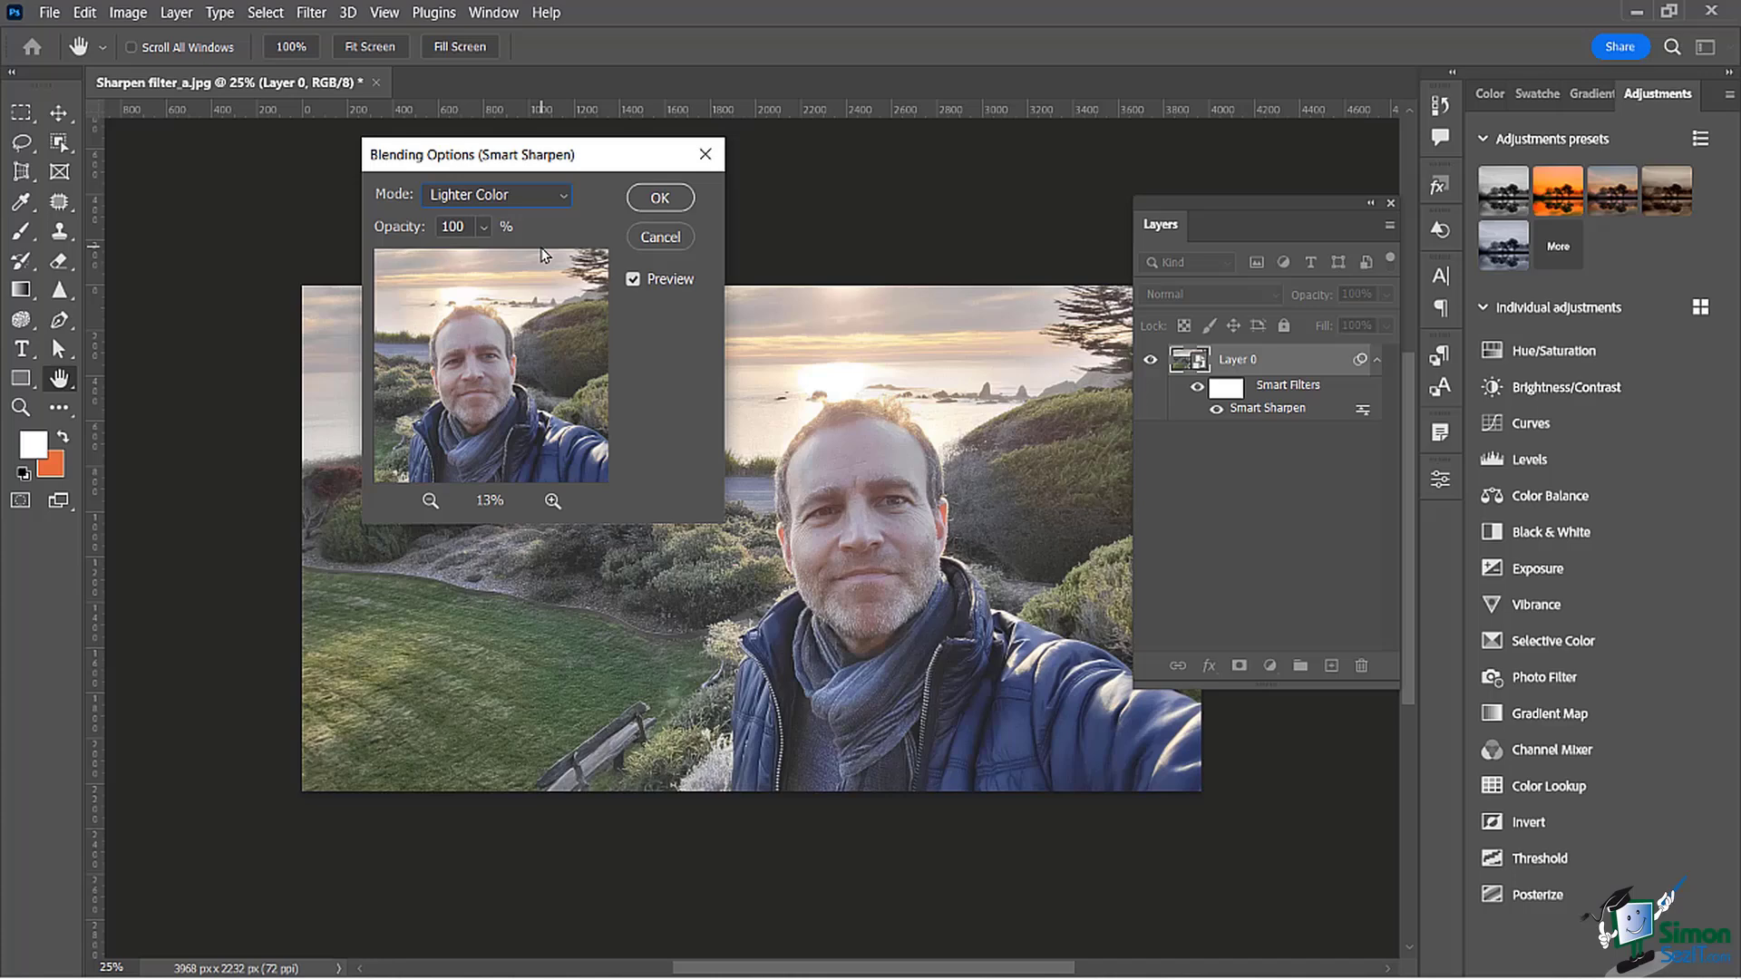
{"action": "key", "text": "Down"}
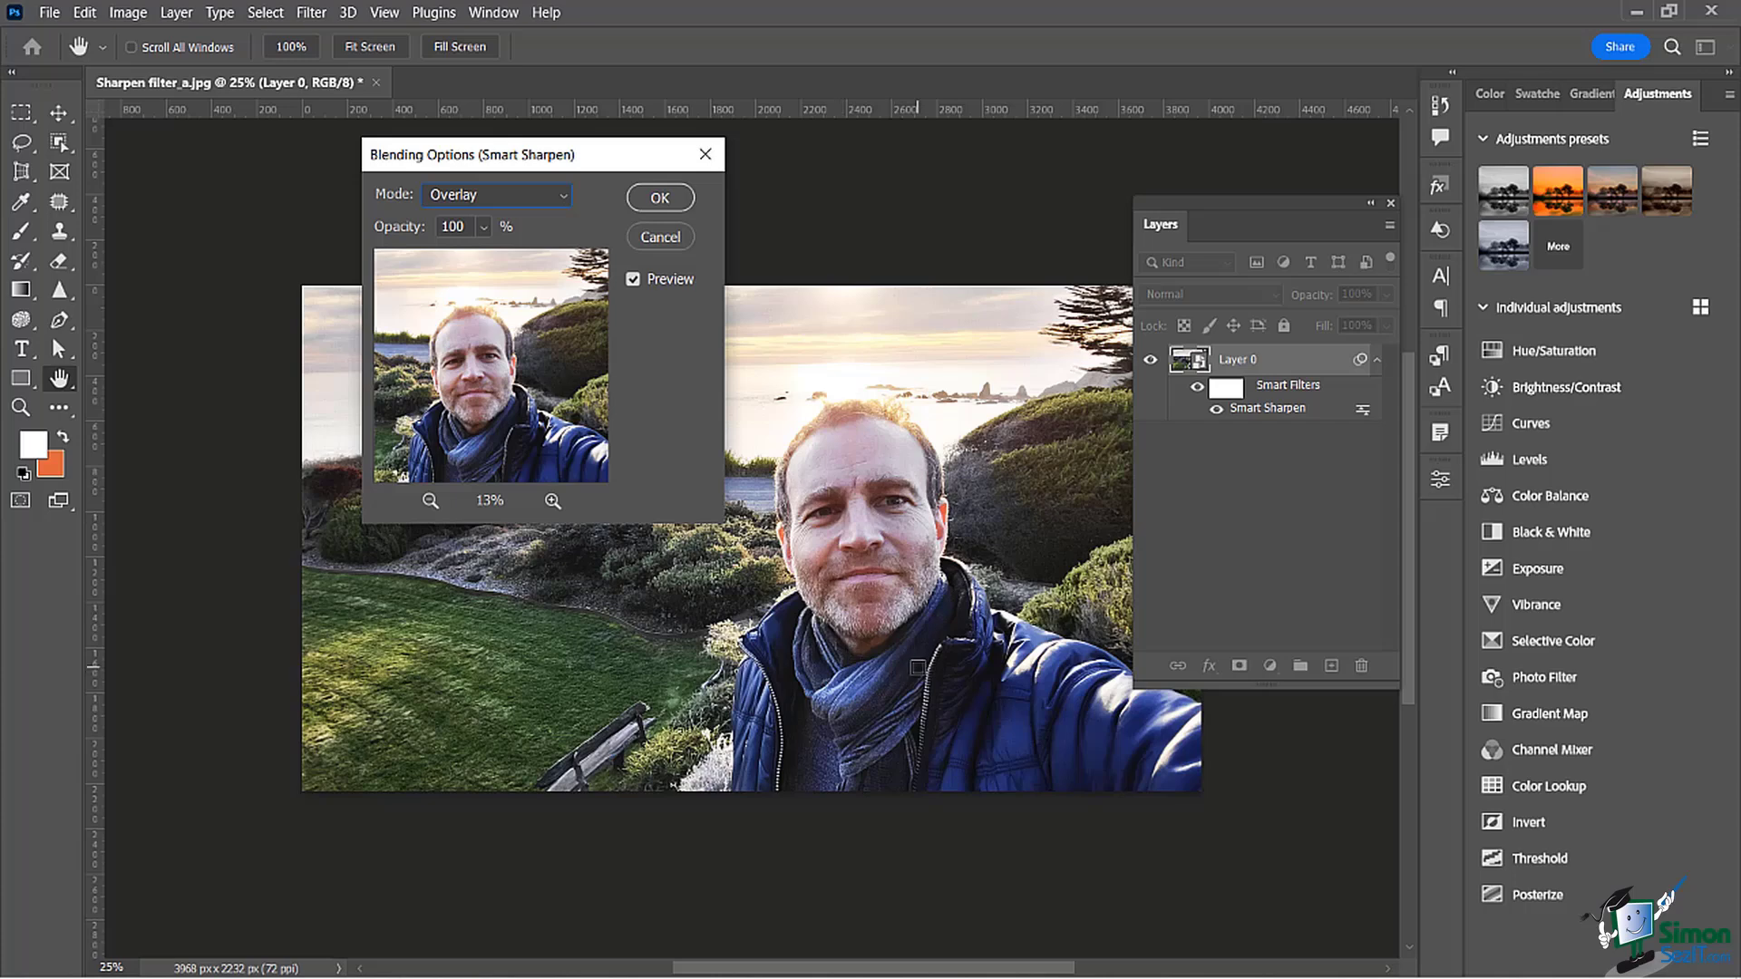
Step: Set the Smart Sharpen blending opacity to 70% and apply the blending options
{"action": "left_click", "coordinate": [483, 228]}
{"action": "left_click_drag", "start_coordinate": [506, 259], "coordinate": [487, 262]}
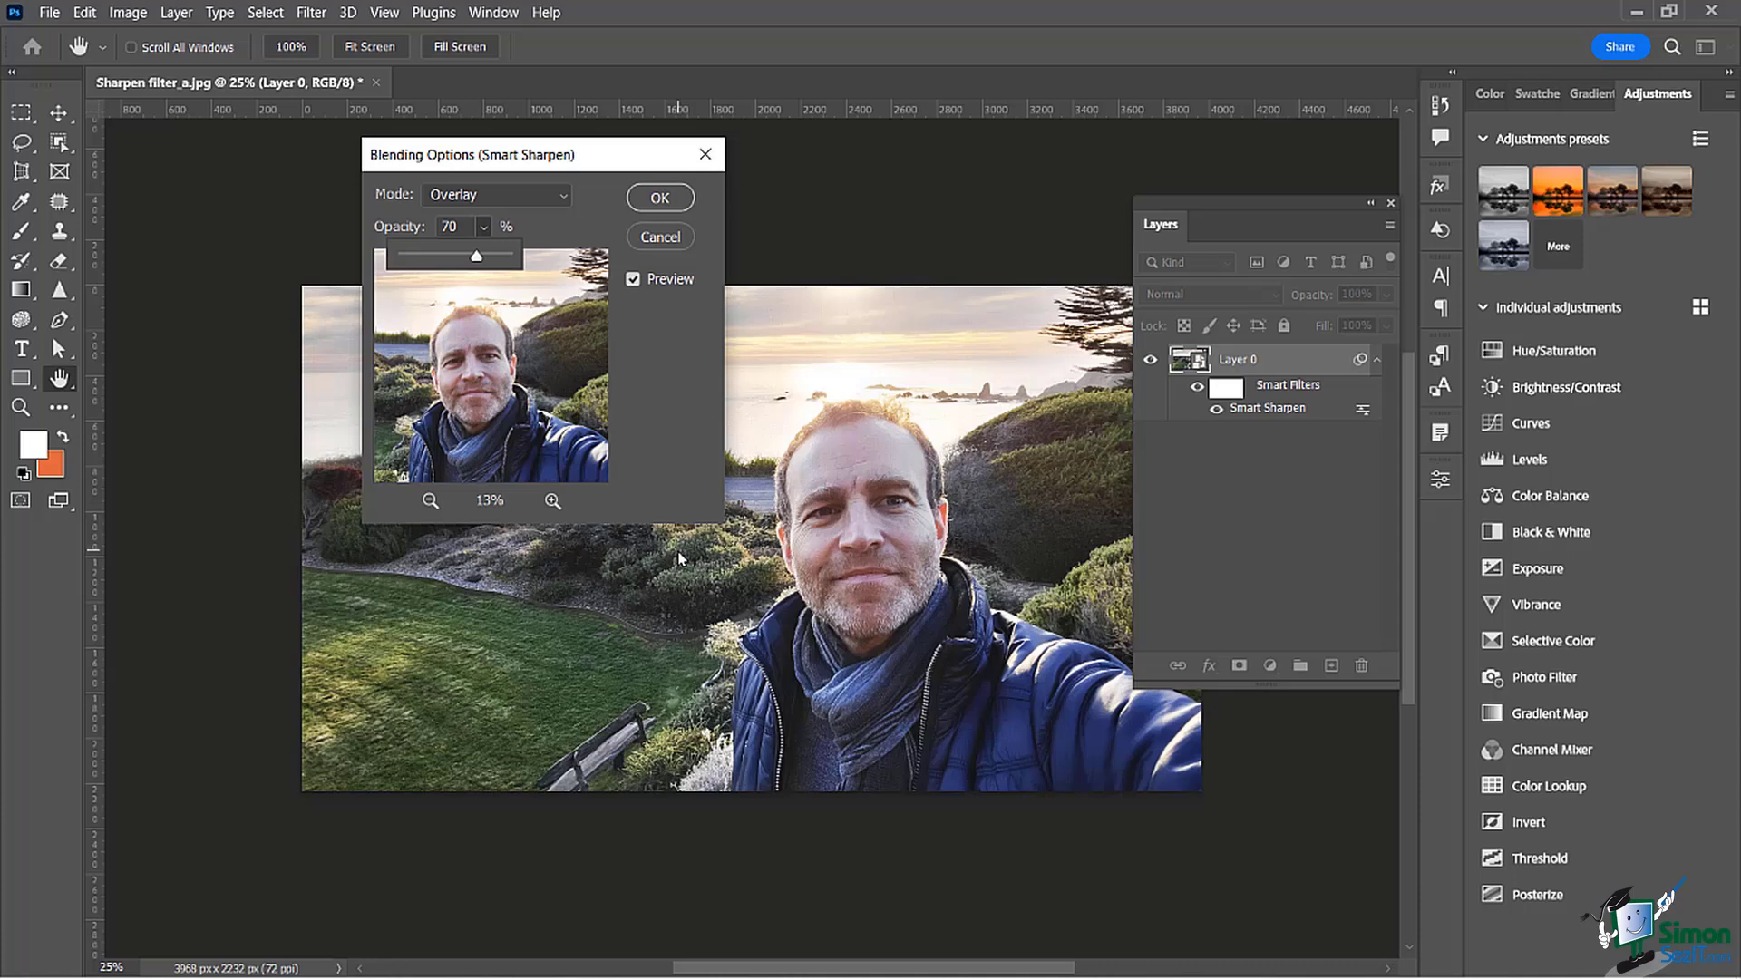
{"action": "left_click", "coordinate": [682, 421]}
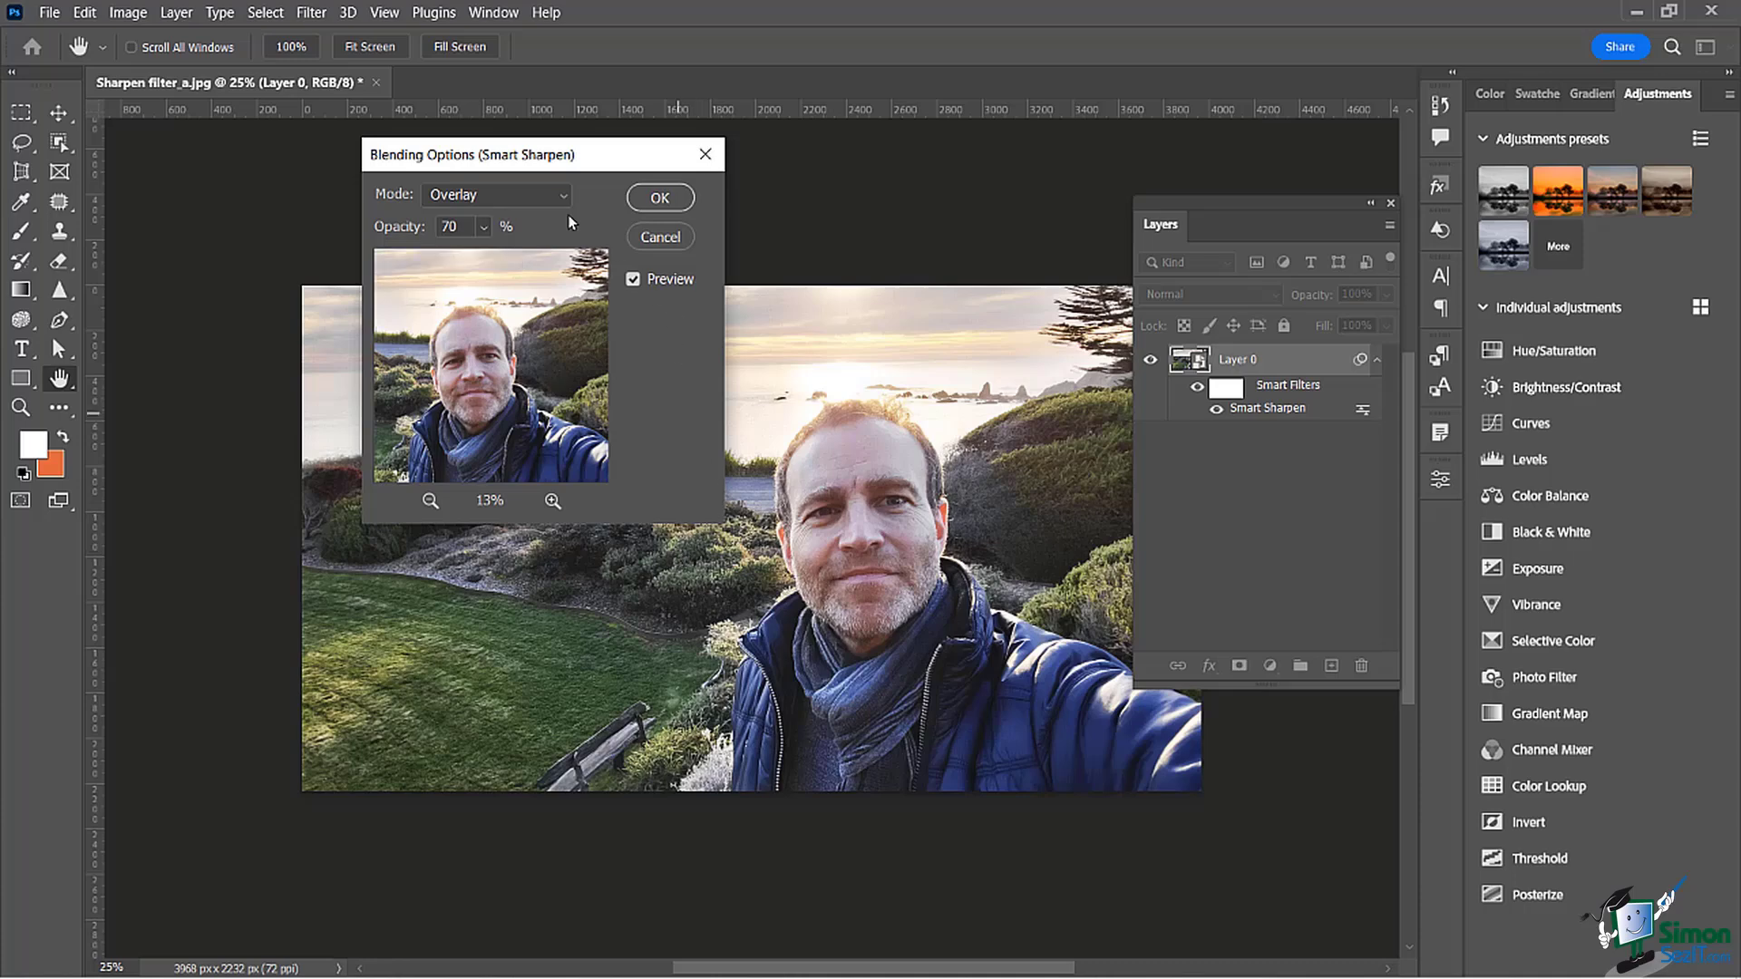
{"action": "left_click", "coordinate": [660, 198]}
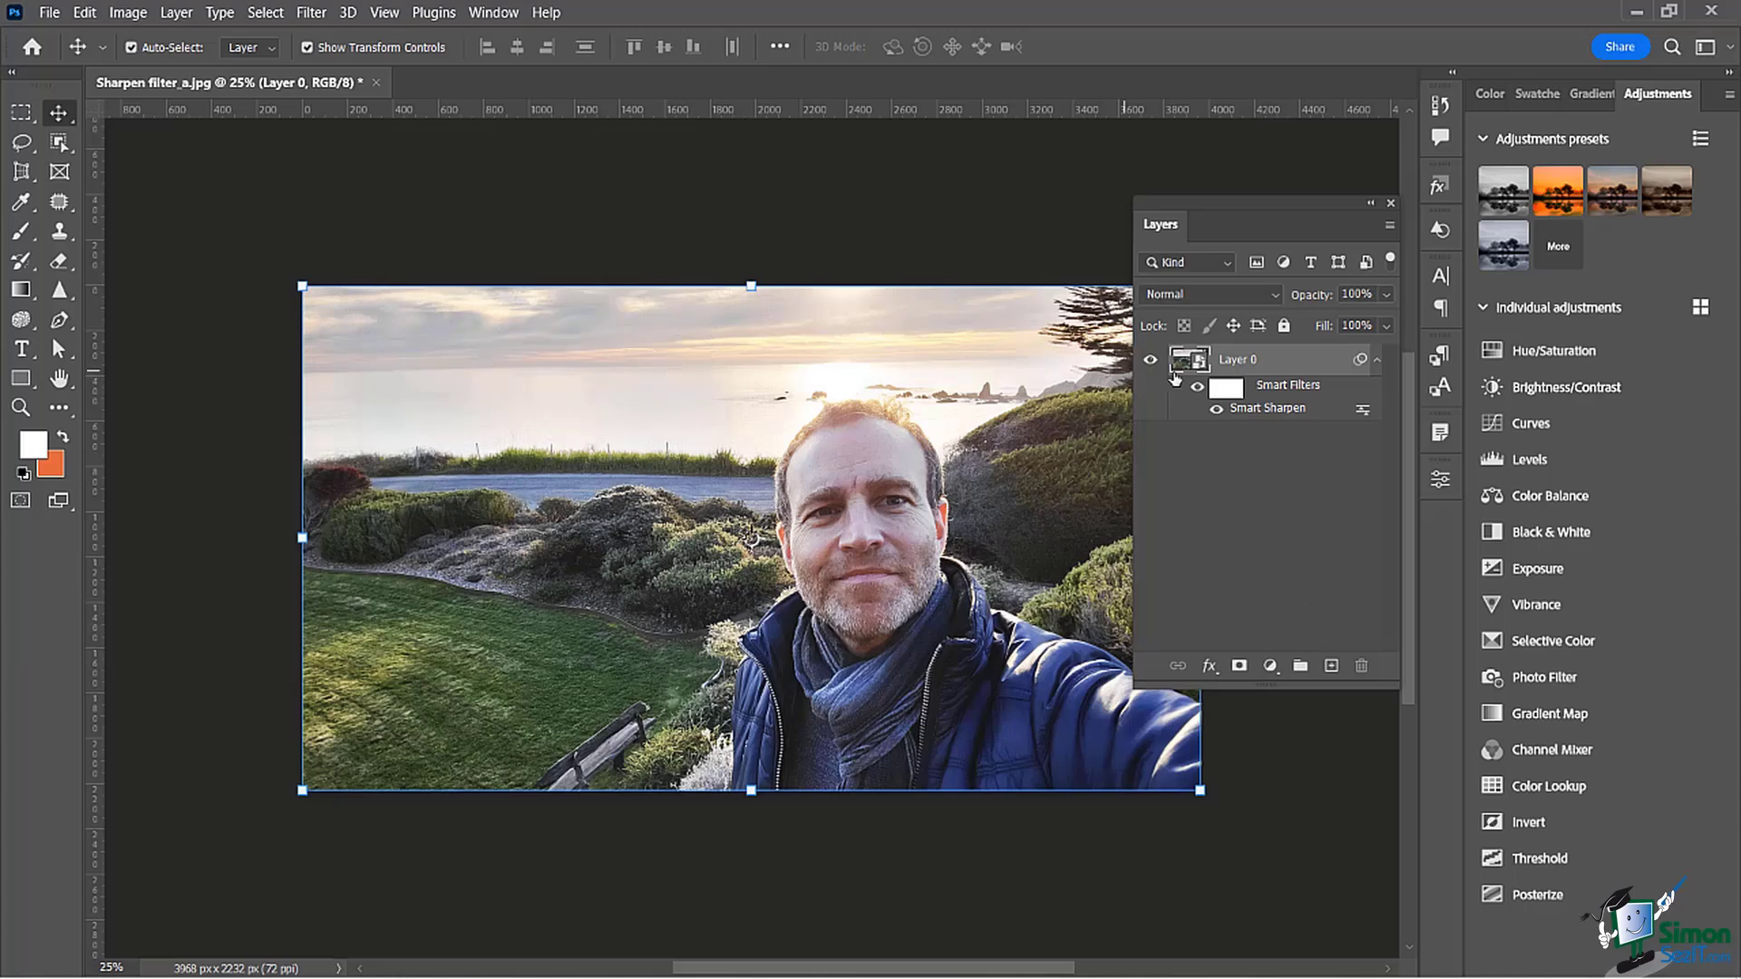
Step: Compare the photo before and after the blended sharpening by toggling the visibility of the smart filters
{"action": "left_click", "coordinate": [1197, 389]}
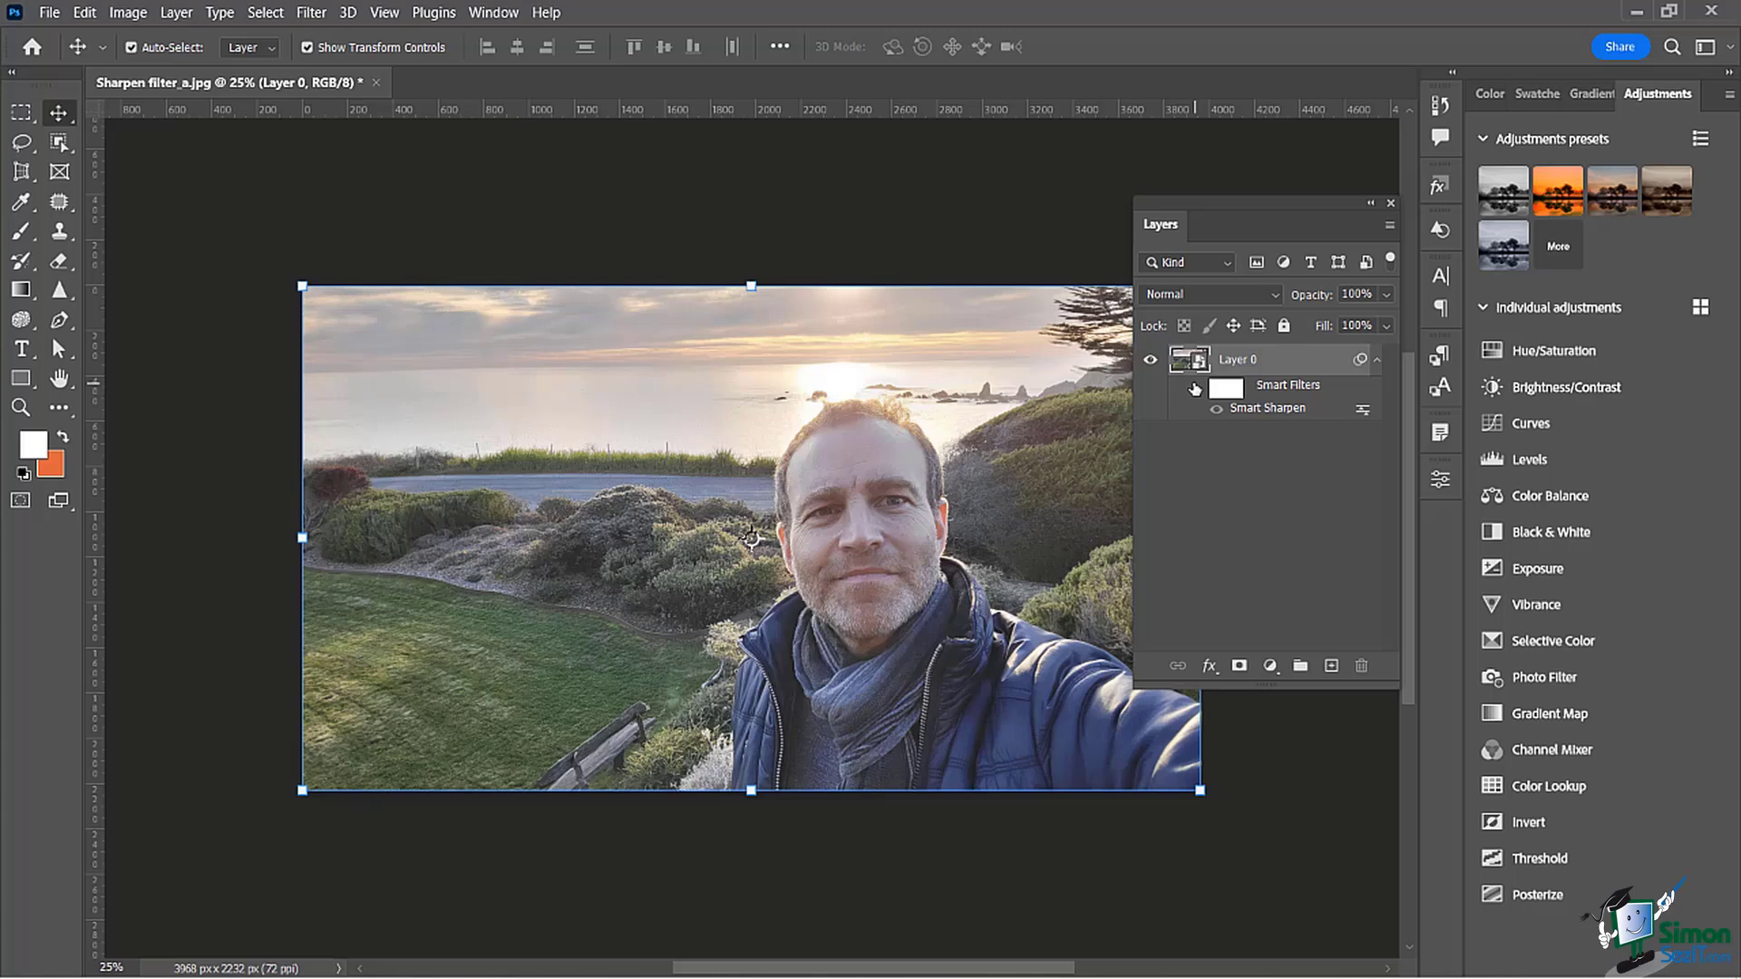
{"action": "left_click", "coordinate": [1196, 389]}
{"action": "left_click", "coordinate": [1196, 389]}
{"action": "left_click", "coordinate": [1196, 389]}
{"action": "left_click", "coordinate": [1195, 389]}
{"action": "left_click", "coordinate": [1197, 388]}
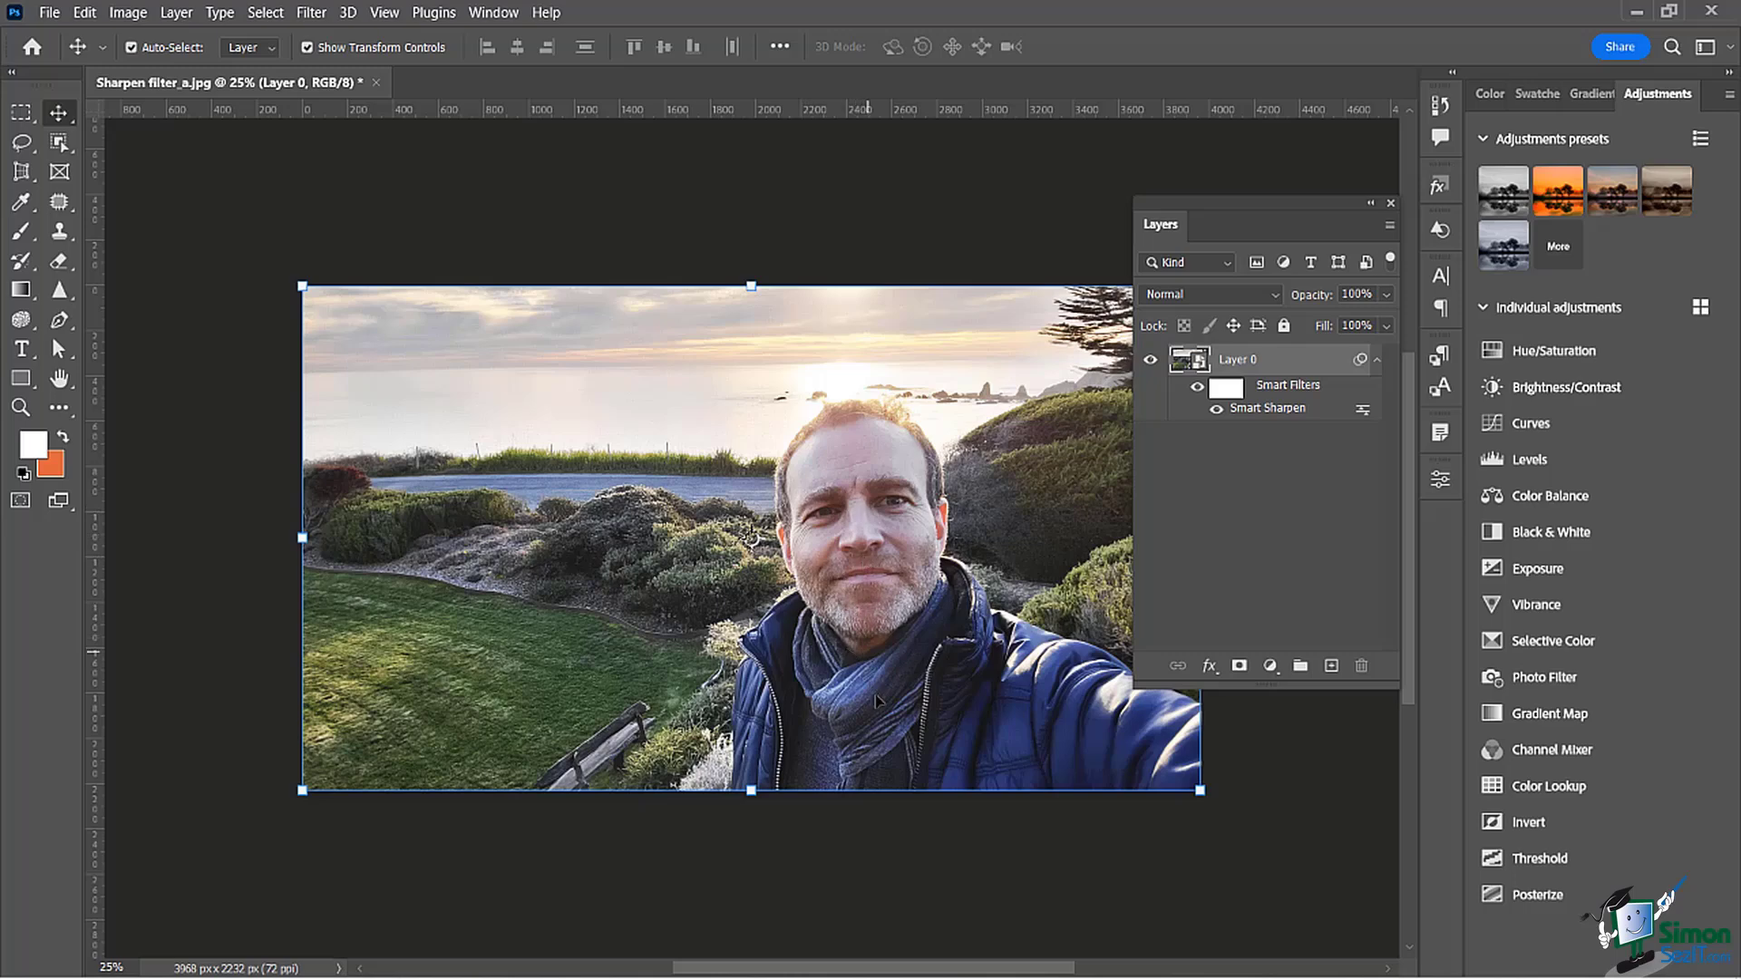
Step: Paint the lawn, sky and bushes out of the smart filter mask with a black size 500 brush at 100% opacity, sparing the man
{"action": "left_click", "coordinate": [1223, 396]}
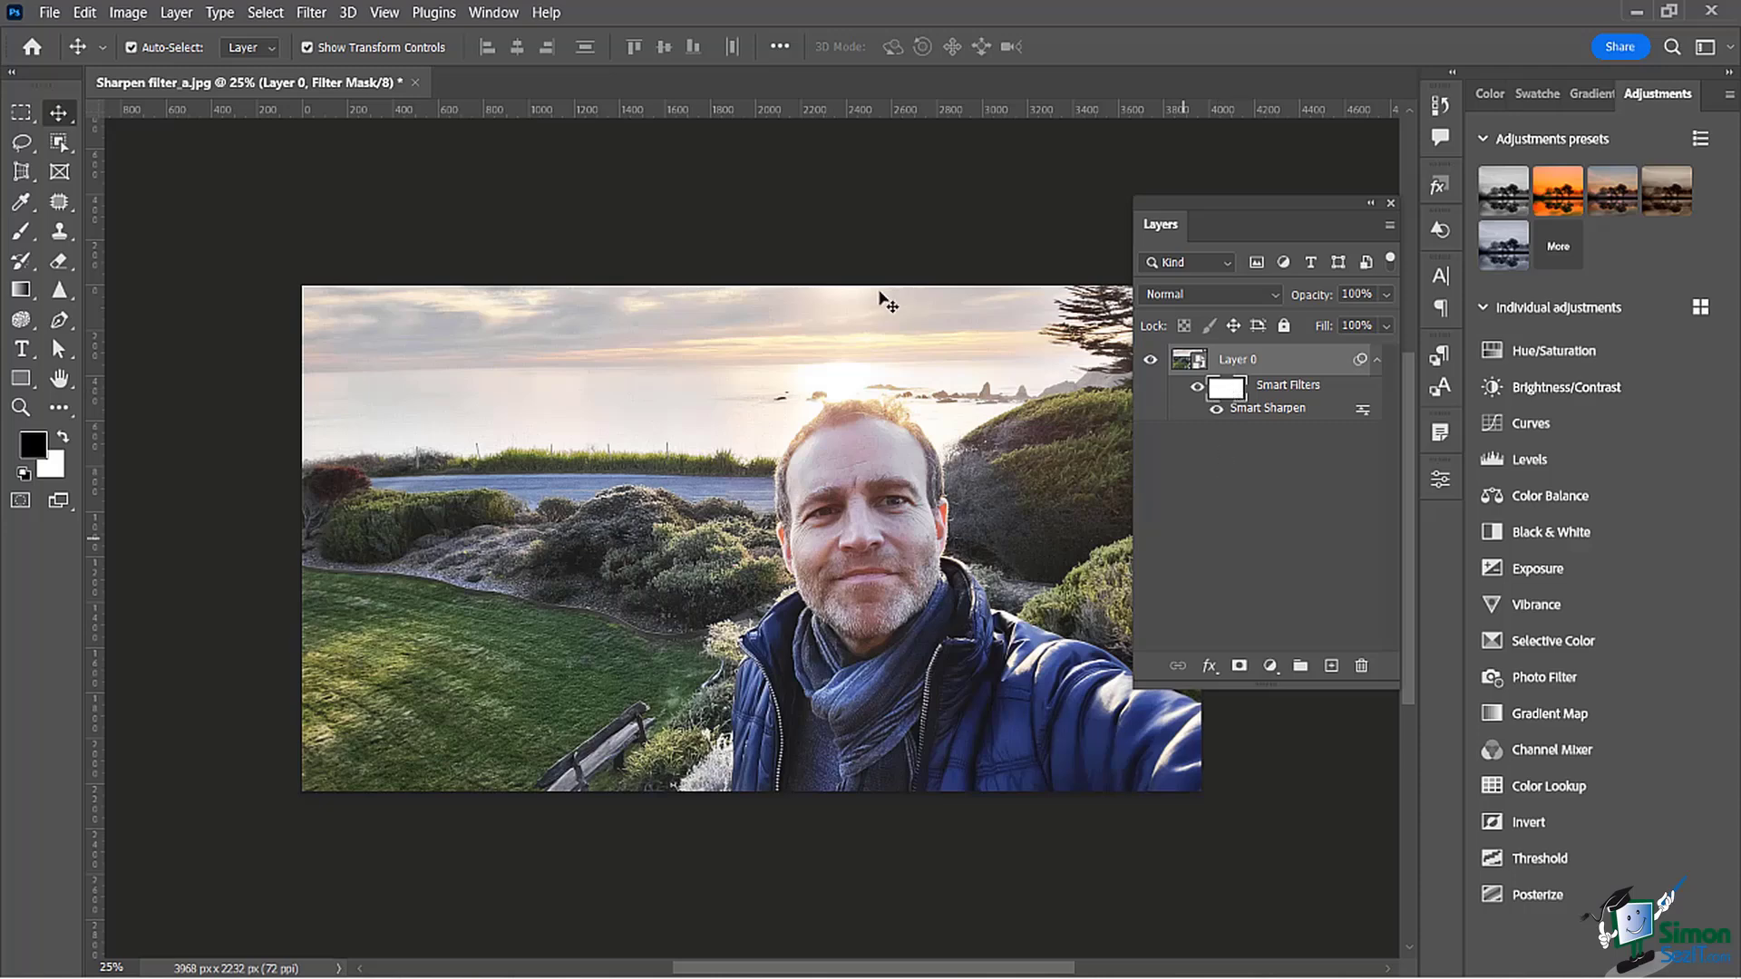
{"action": "left_click", "coordinate": [20, 232]}
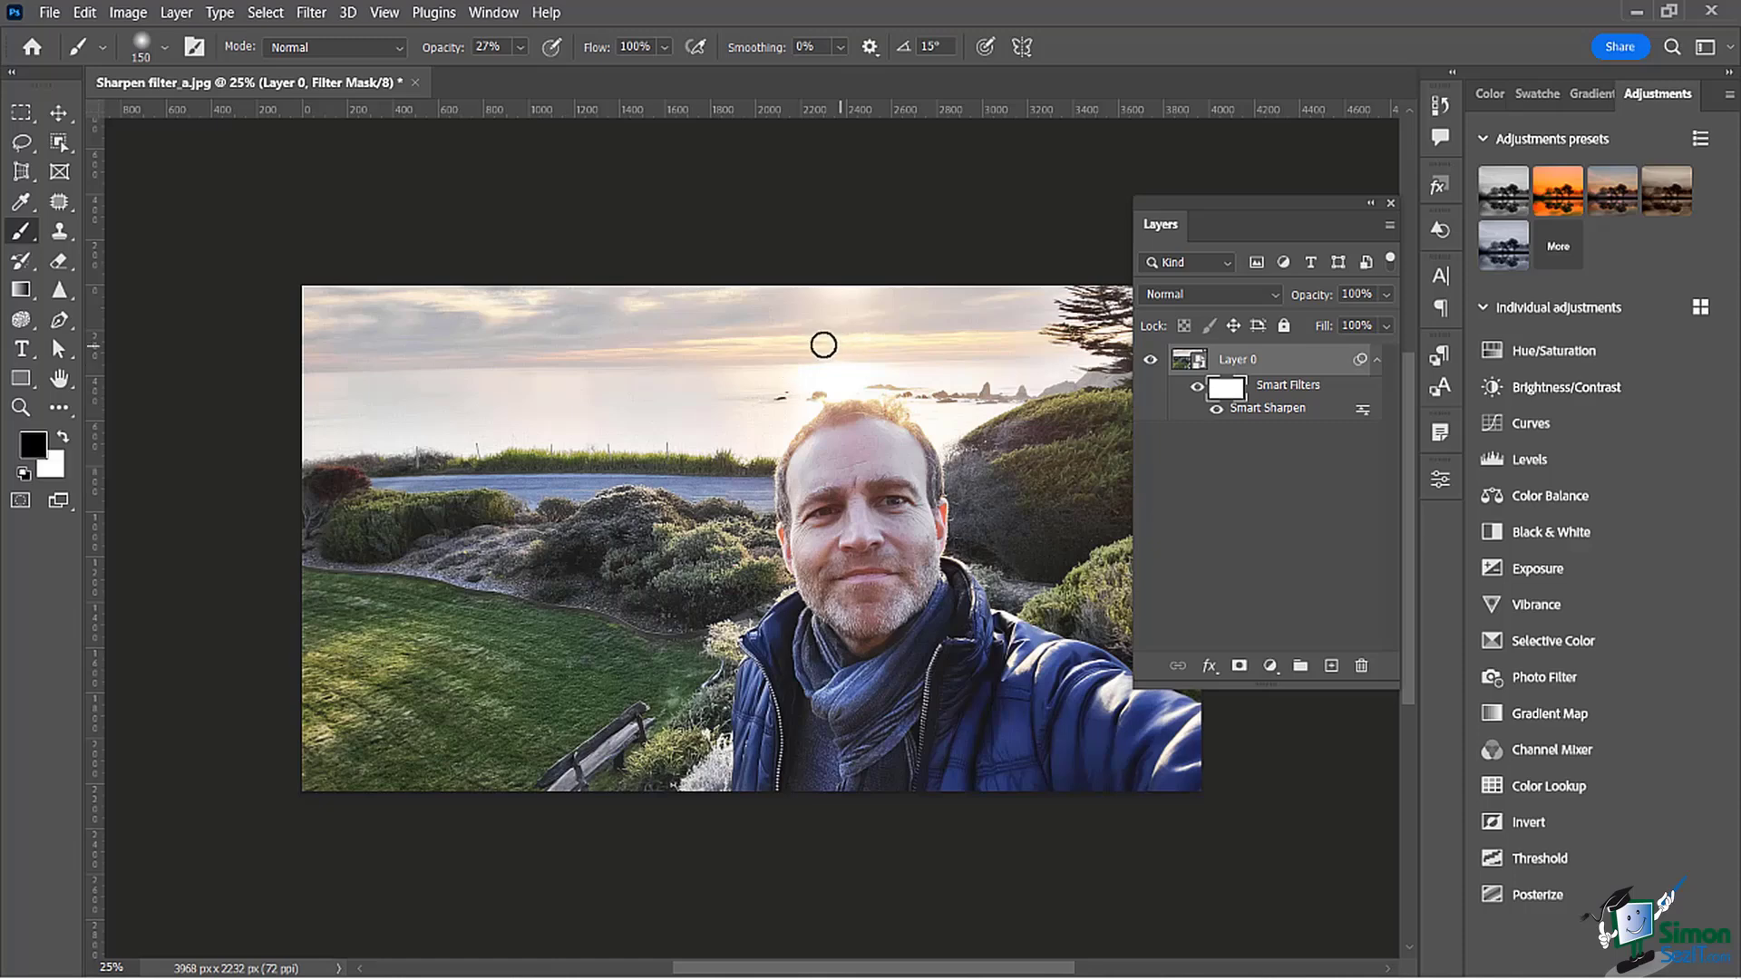
{"action": "left_click_drag", "start_coordinate": [450, 49], "coordinate": [588, 72]}
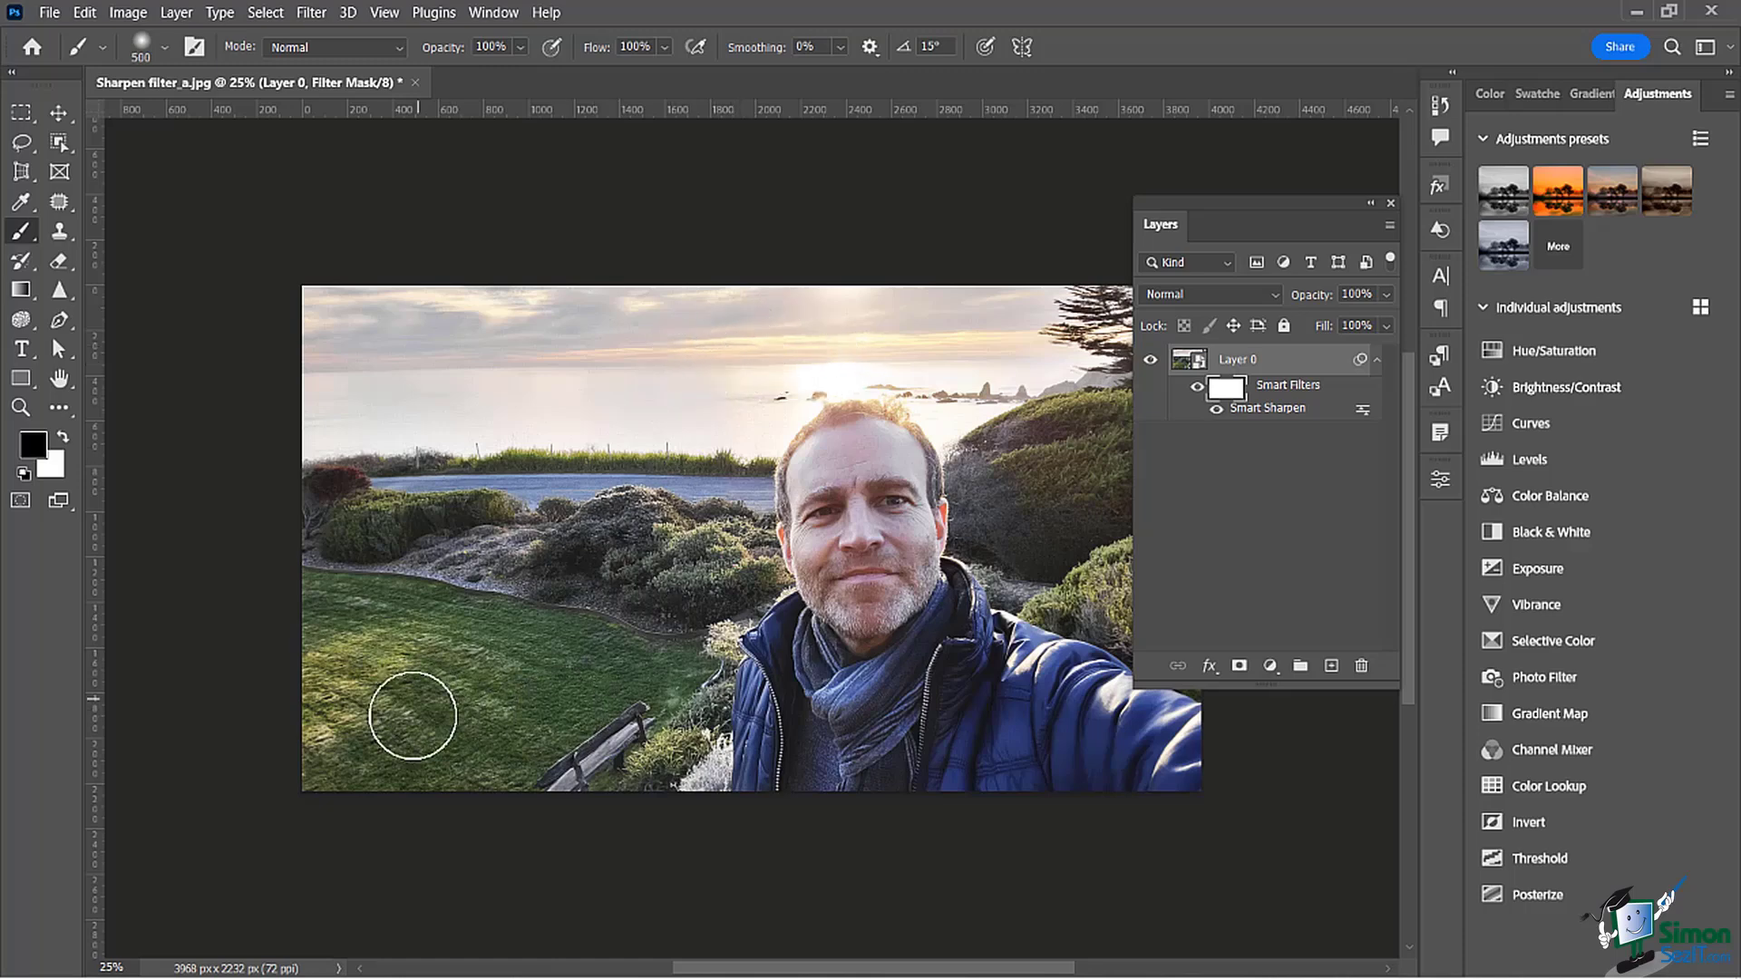
{"action": "mouse_move", "coordinate": [379, 634]}
{"action": "left_mouse_down"}
{"action": "mouse_move", "coordinate": [351, 687]}
{"action": "mouse_move", "coordinate": [526, 736]}
{"action": "mouse_move", "coordinate": [599, 741]}
{"action": "mouse_move", "coordinate": [678, 687]}
{"action": "mouse_move", "coordinate": [613, 735]}
{"action": "mouse_move", "coordinate": [357, 647]}
{"action": "mouse_move", "coordinate": [338, 597]}
{"action": "mouse_move", "coordinate": [474, 661]}
{"action": "left_mouse_up"}
{"action": "mouse_move", "coordinate": [602, 408]}
{"action": "left_mouse_down"}
{"action": "mouse_move", "coordinate": [908, 356]}
{"action": "mouse_move", "coordinate": [971, 314]}
{"action": "mouse_move", "coordinate": [261, 351]}
{"action": "mouse_move", "coordinate": [776, 361]}
{"action": "mouse_move", "coordinate": [1038, 318]}
{"action": "mouse_move", "coordinate": [1011, 337]}
{"action": "mouse_move", "coordinate": [687, 334]}
{"action": "mouse_move", "coordinate": [483, 381]}
{"action": "mouse_move", "coordinate": [994, 339]}
{"action": "mouse_move", "coordinate": [1041, 392]}
{"action": "mouse_move", "coordinate": [1008, 416]}
{"action": "mouse_move", "coordinate": [1012, 332]}
{"action": "mouse_move", "coordinate": [1052, 502]}
{"action": "mouse_move", "coordinate": [1095, 397]}
{"action": "mouse_move", "coordinate": [1133, 580]}
{"action": "mouse_move", "coordinate": [1018, 468]}
{"action": "mouse_move", "coordinate": [1003, 553]}
{"action": "mouse_move", "coordinate": [1204, 618]}
{"action": "mouse_move", "coordinate": [1074, 486]}
{"action": "mouse_move", "coordinate": [1071, 531]}
{"action": "left_mouse_up"}
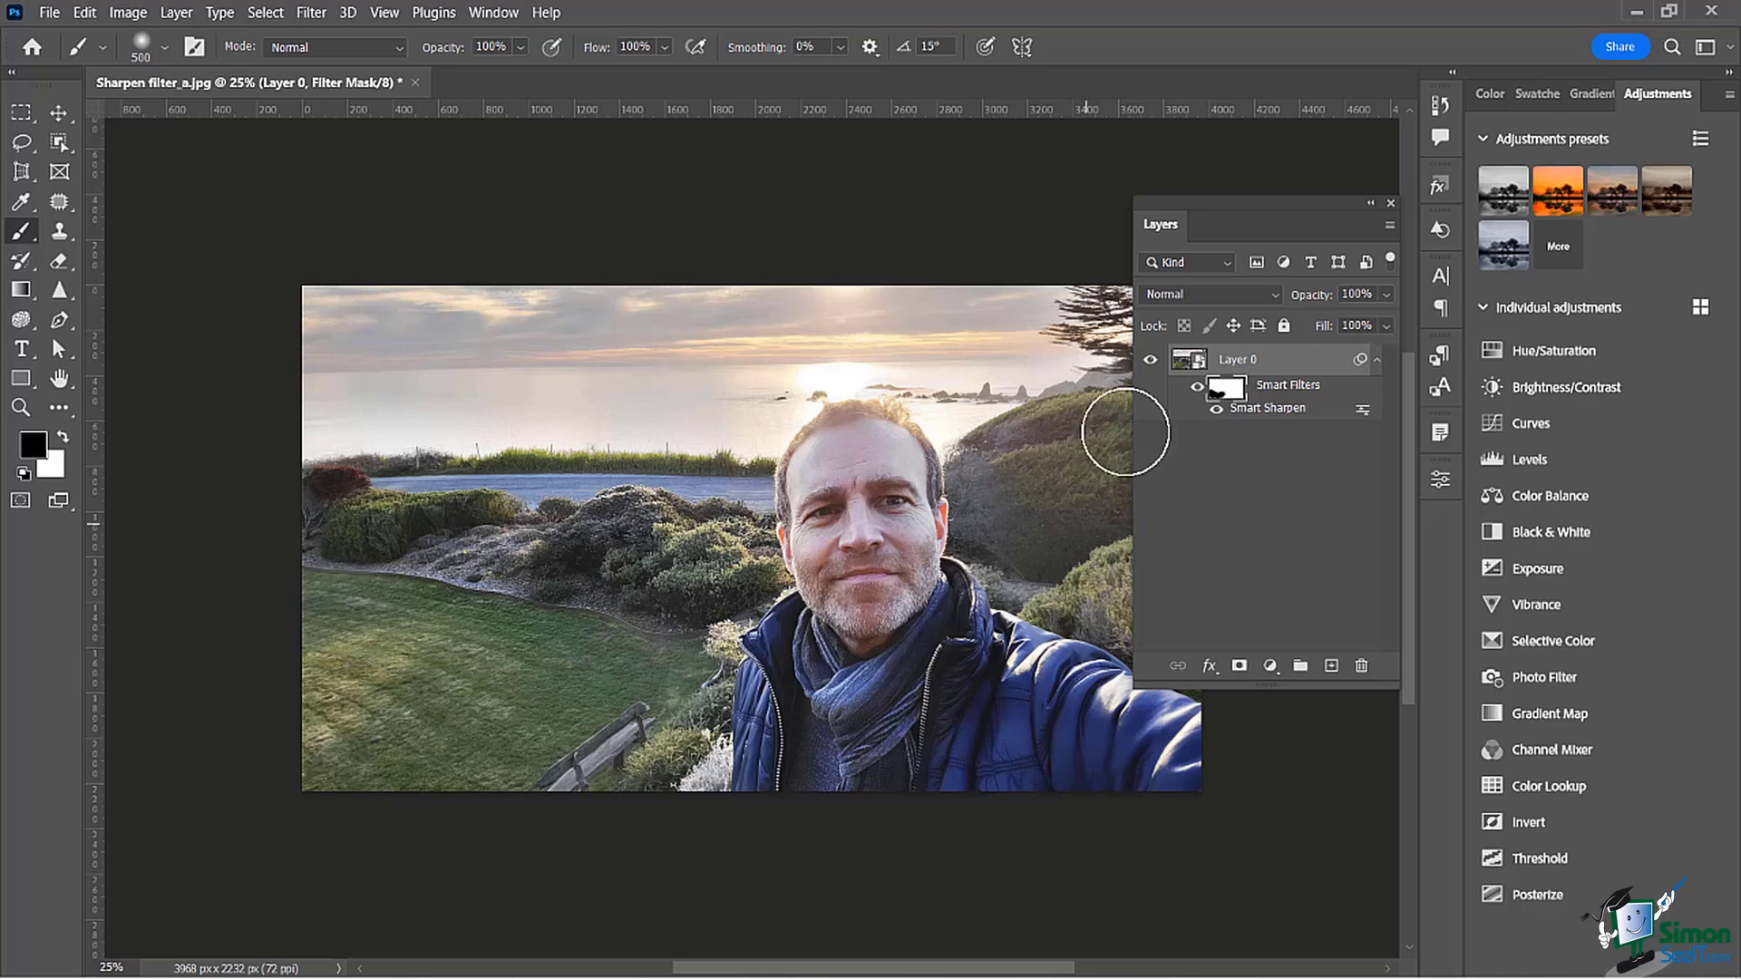
{"action": "mouse_move", "coordinate": [645, 517]}
{"action": "left_mouse_down"}
{"action": "mouse_move", "coordinate": [678, 585]}
{"action": "mouse_move", "coordinate": [699, 580]}
{"action": "mouse_move", "coordinate": [692, 560]}
{"action": "mouse_move", "coordinate": [347, 472]}
{"action": "mouse_move", "coordinate": [372, 451]}
{"action": "mouse_move", "coordinate": [392, 465]}
{"action": "mouse_move", "coordinate": [381, 558]}
{"action": "mouse_move", "coordinate": [575, 527]}
{"action": "mouse_move", "coordinate": [648, 451]}
{"action": "mouse_move", "coordinate": [619, 613]}
{"action": "mouse_move", "coordinate": [710, 574]}
{"action": "mouse_move", "coordinate": [733, 522]}
{"action": "mouse_move", "coordinate": [678, 599]}
{"action": "mouse_move", "coordinate": [658, 759]}
{"action": "mouse_move", "coordinate": [695, 628]}
{"action": "mouse_move", "coordinate": [691, 780]}
{"action": "mouse_move", "coordinate": [694, 453]}
{"action": "mouse_move", "coordinate": [777, 322]}
{"action": "mouse_move", "coordinate": [539, 294]}
{"action": "mouse_move", "coordinate": [592, 308]}
{"action": "mouse_move", "coordinate": [344, 427]}
{"action": "mouse_move", "coordinate": [354, 570]}
{"action": "mouse_move", "coordinate": [283, 642]}
{"action": "mouse_move", "coordinate": [286, 370]}
{"action": "mouse_move", "coordinate": [379, 334]}
{"action": "mouse_move", "coordinate": [450, 589]}
{"action": "mouse_move", "coordinate": [434, 673]}
{"action": "mouse_move", "coordinate": [575, 379]}
{"action": "mouse_move", "coordinate": [912, 292]}
{"action": "mouse_move", "coordinate": [1104, 330]}
{"action": "mouse_move", "coordinate": [1116, 296]}
{"action": "left_mouse_up"}
{"action": "left_click_drag", "start_coordinate": [1209, 207], "coordinate": [1296, 321]}
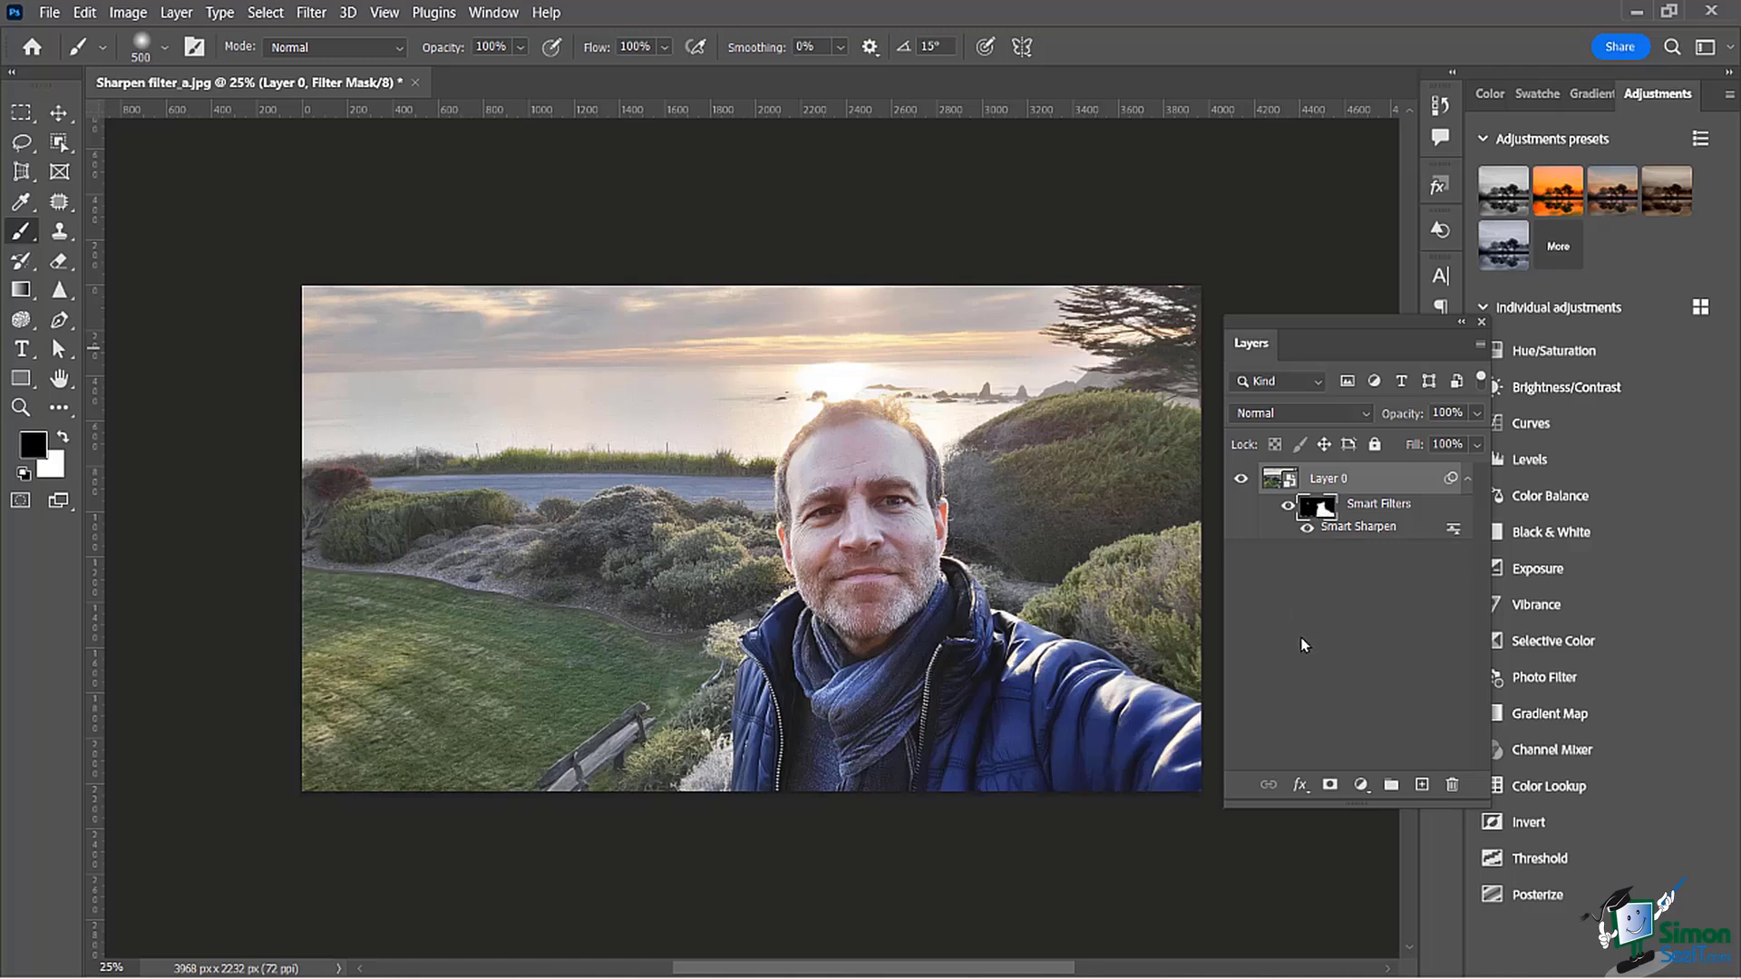
Step: Toggle the masked smart filters off and on to compare the man with and without sharpening
{"action": "left_click", "coordinate": [1286, 505]}
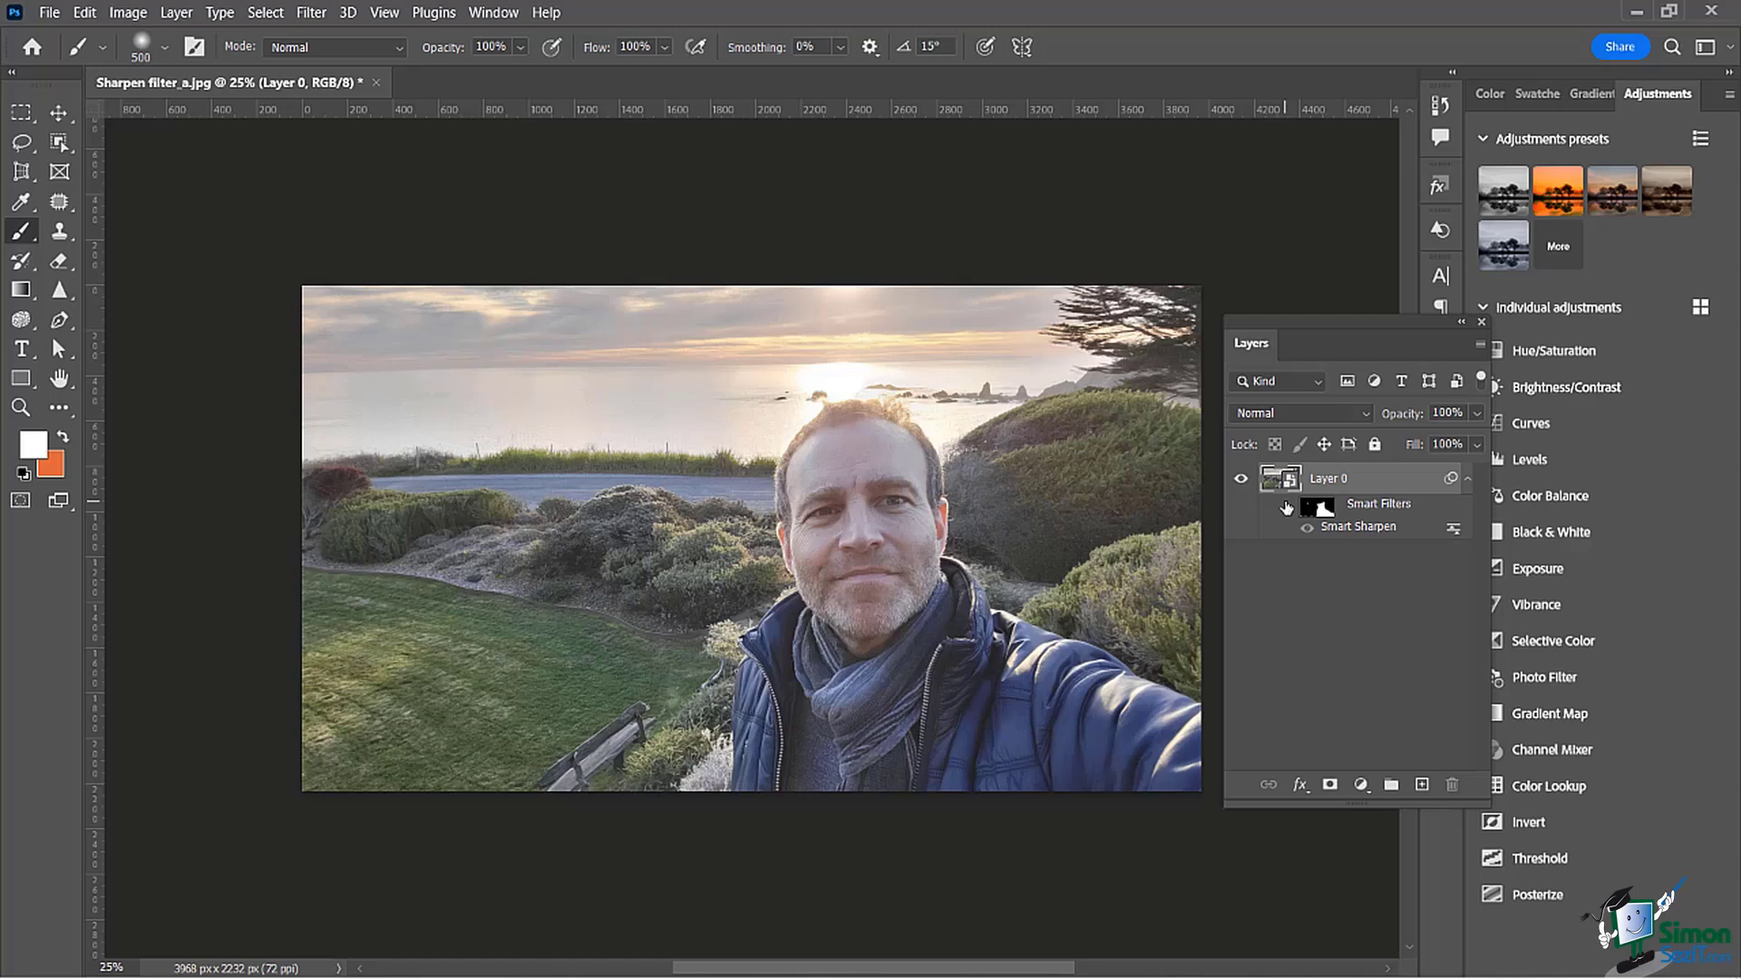
{"action": "left_click", "coordinate": [1285, 507]}
{"action": "left_click", "coordinate": [1286, 506]}
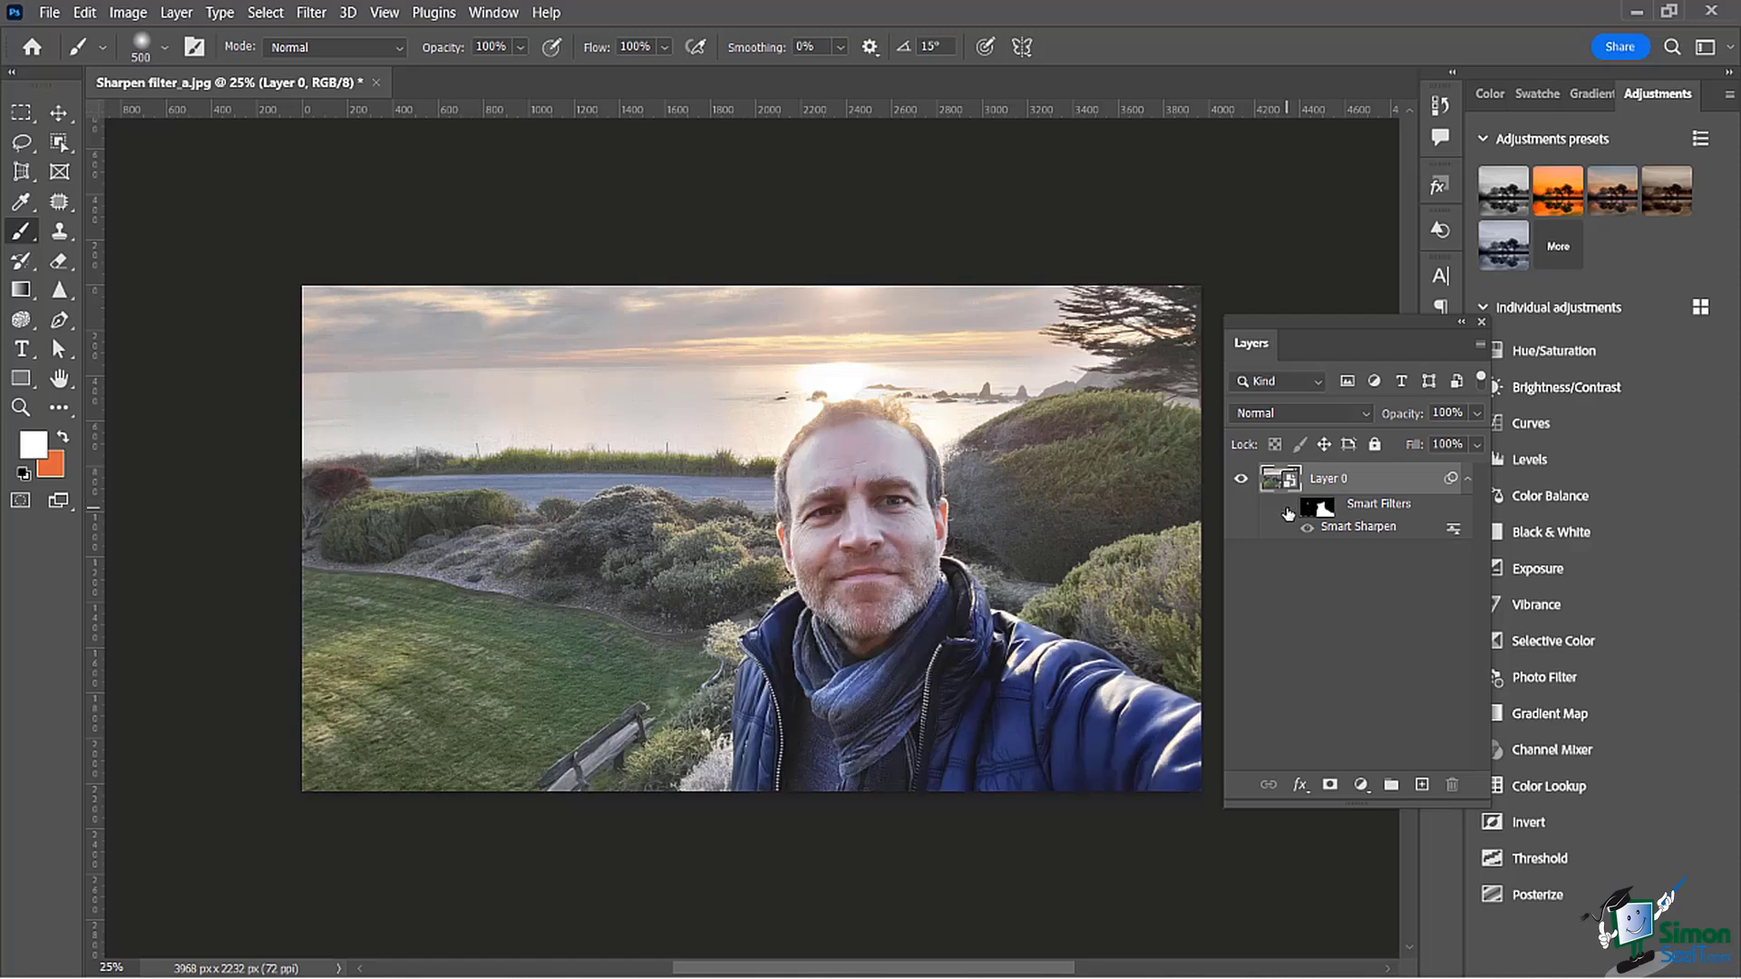
Step: Turn the smart filters back on, delete them from Layer 0 together with their painted mask, and deselect the layer
{"action": "left_click", "coordinate": [1287, 507]}
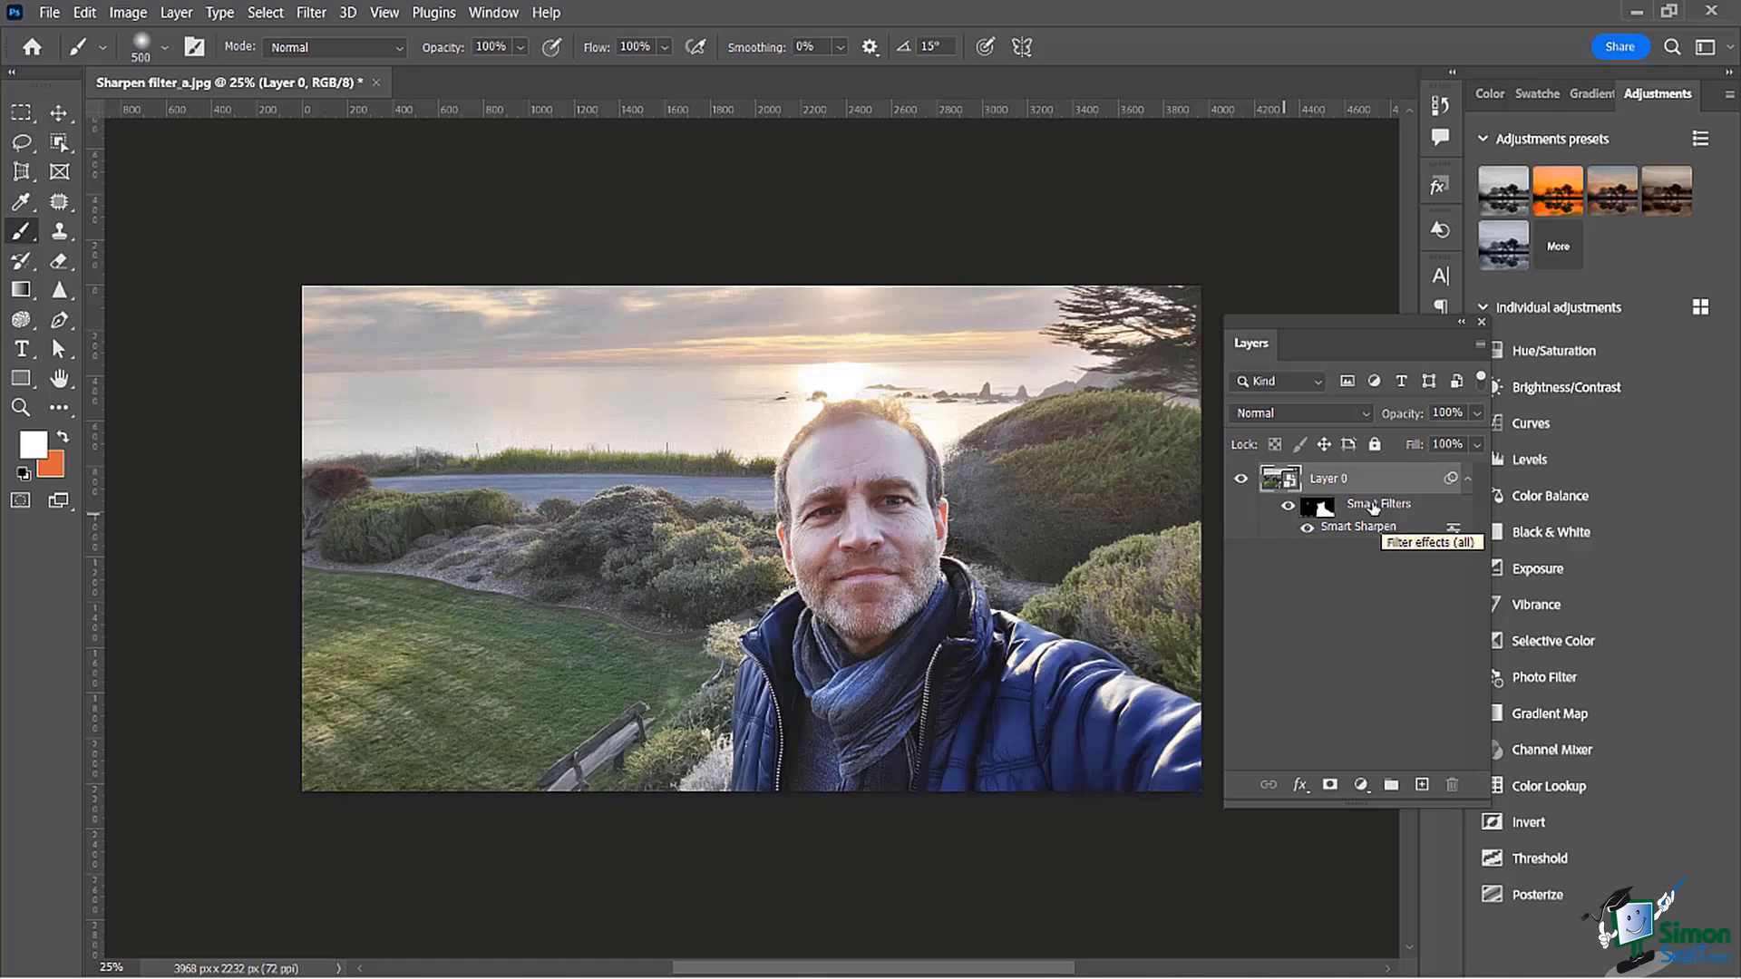
{"action": "left_click_drag", "start_coordinate": [1365, 510], "coordinate": [1452, 784]}
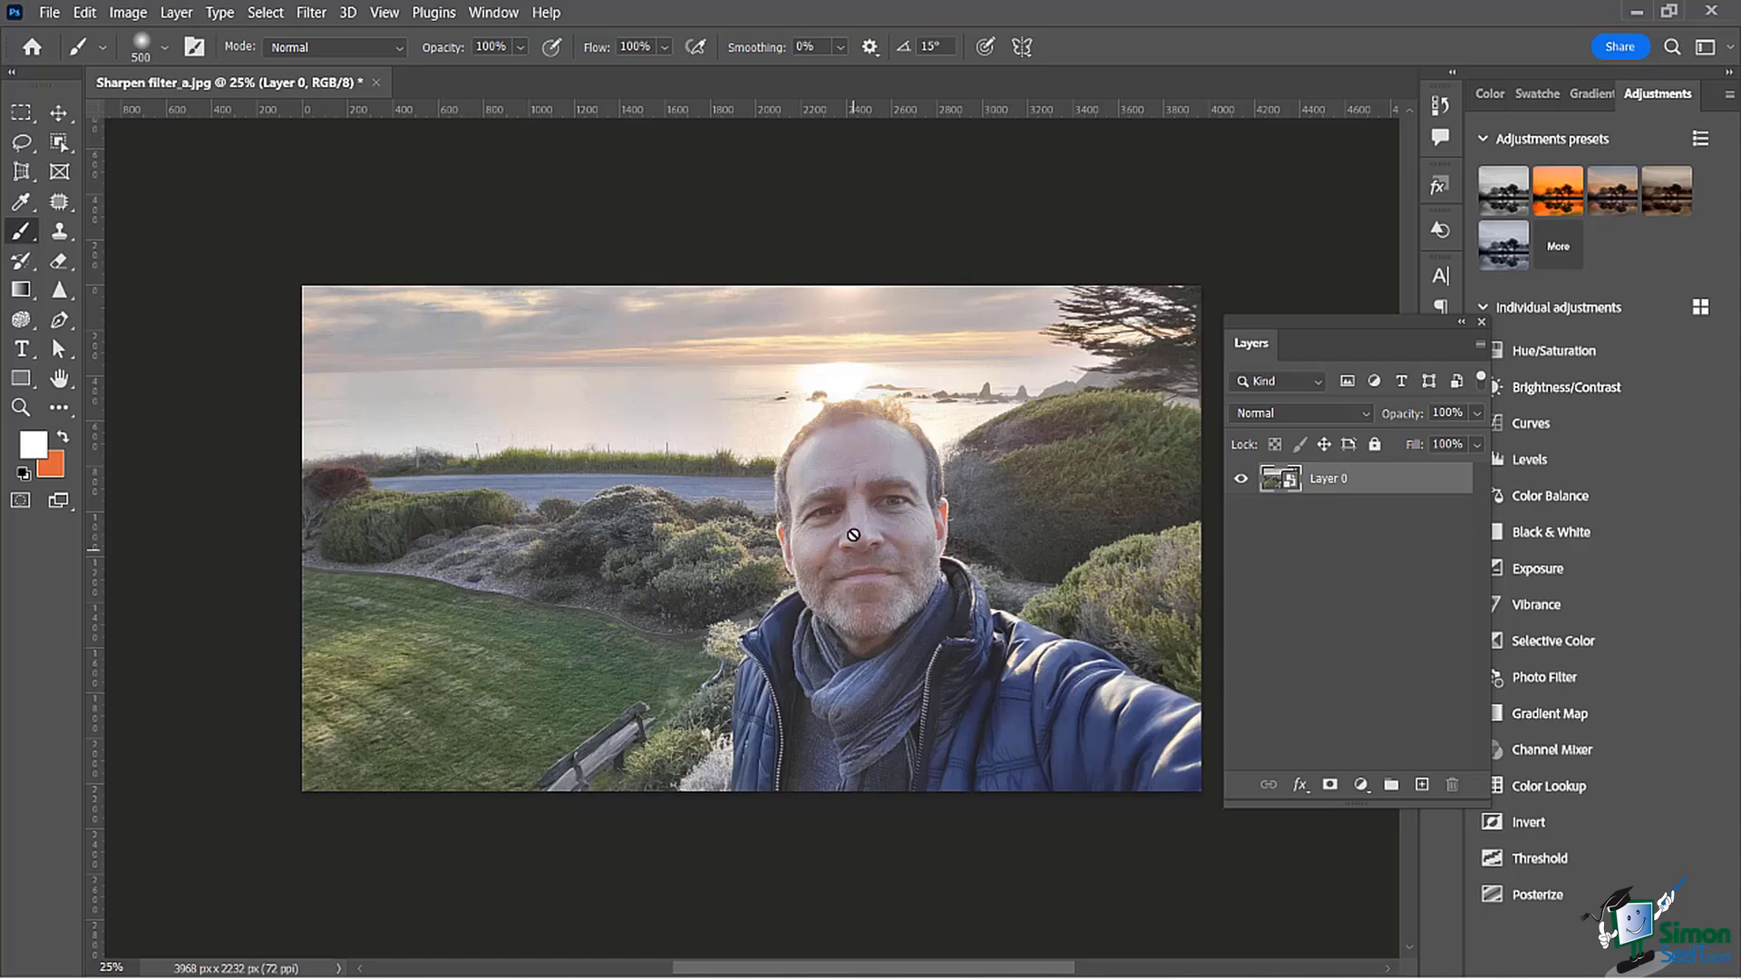
{"action": "left_click", "coordinate": [1435, 606]}
{"action": "key", "text": "v"}
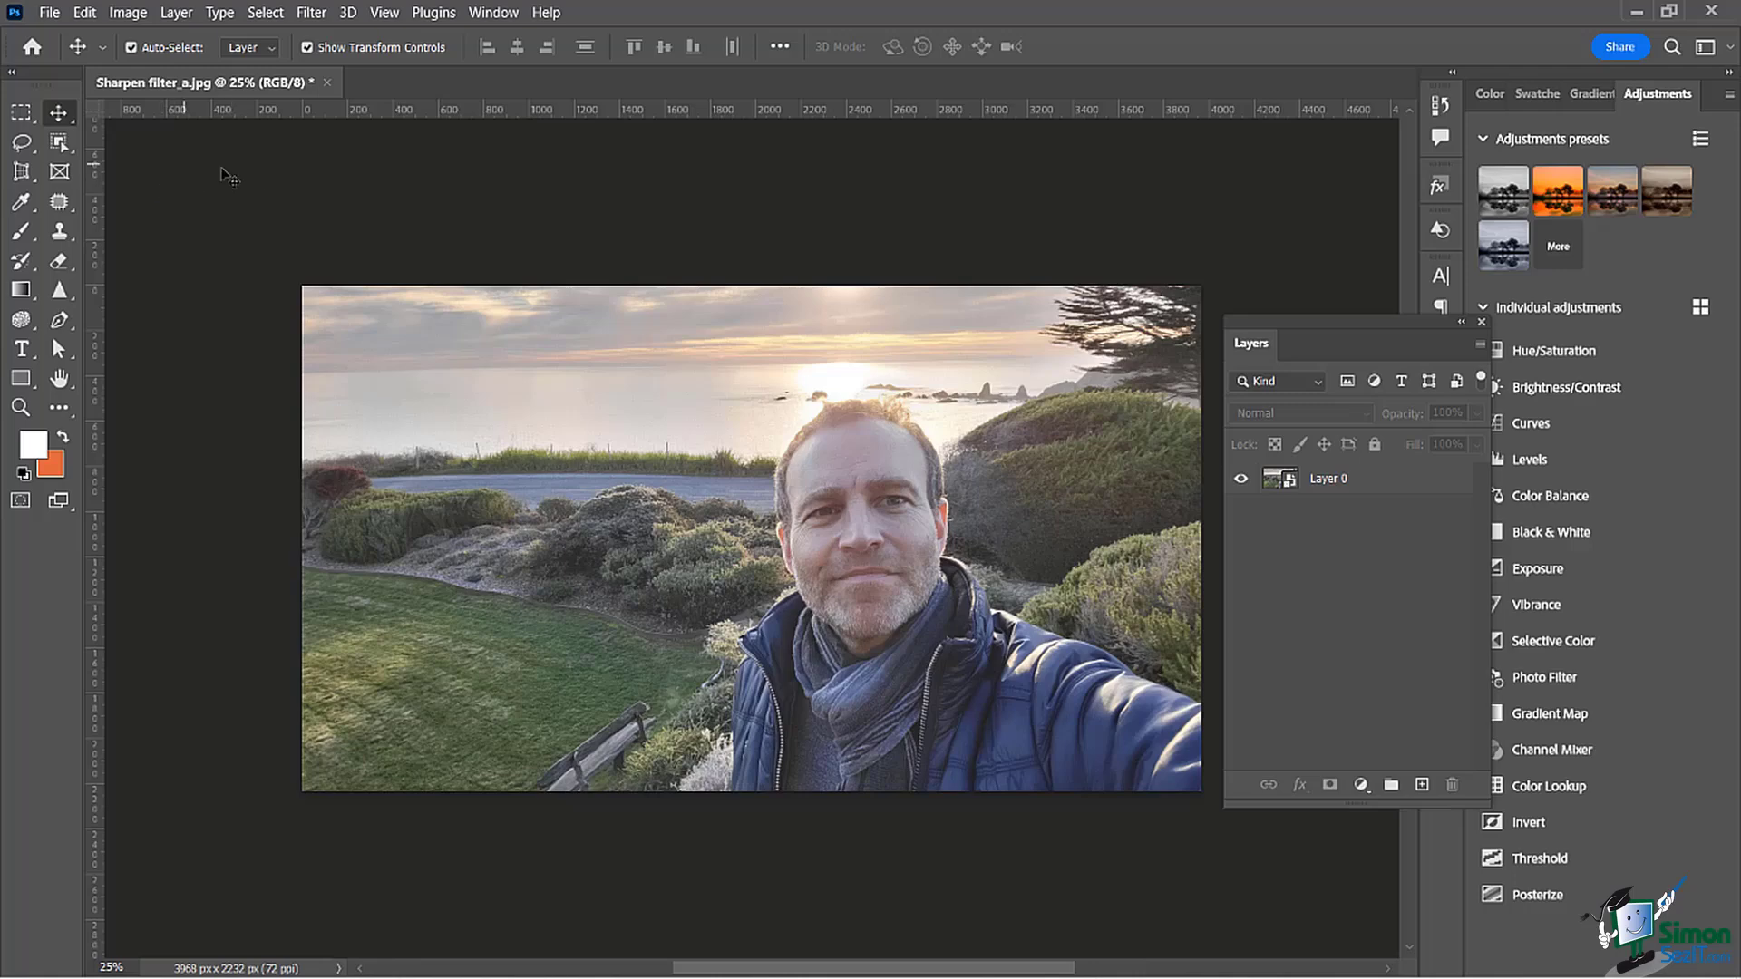
Step: Select the man in the photo with the Object Selection tool
{"action": "left_click_drag", "start_coordinate": [59, 143], "coordinate": [152, 148]}
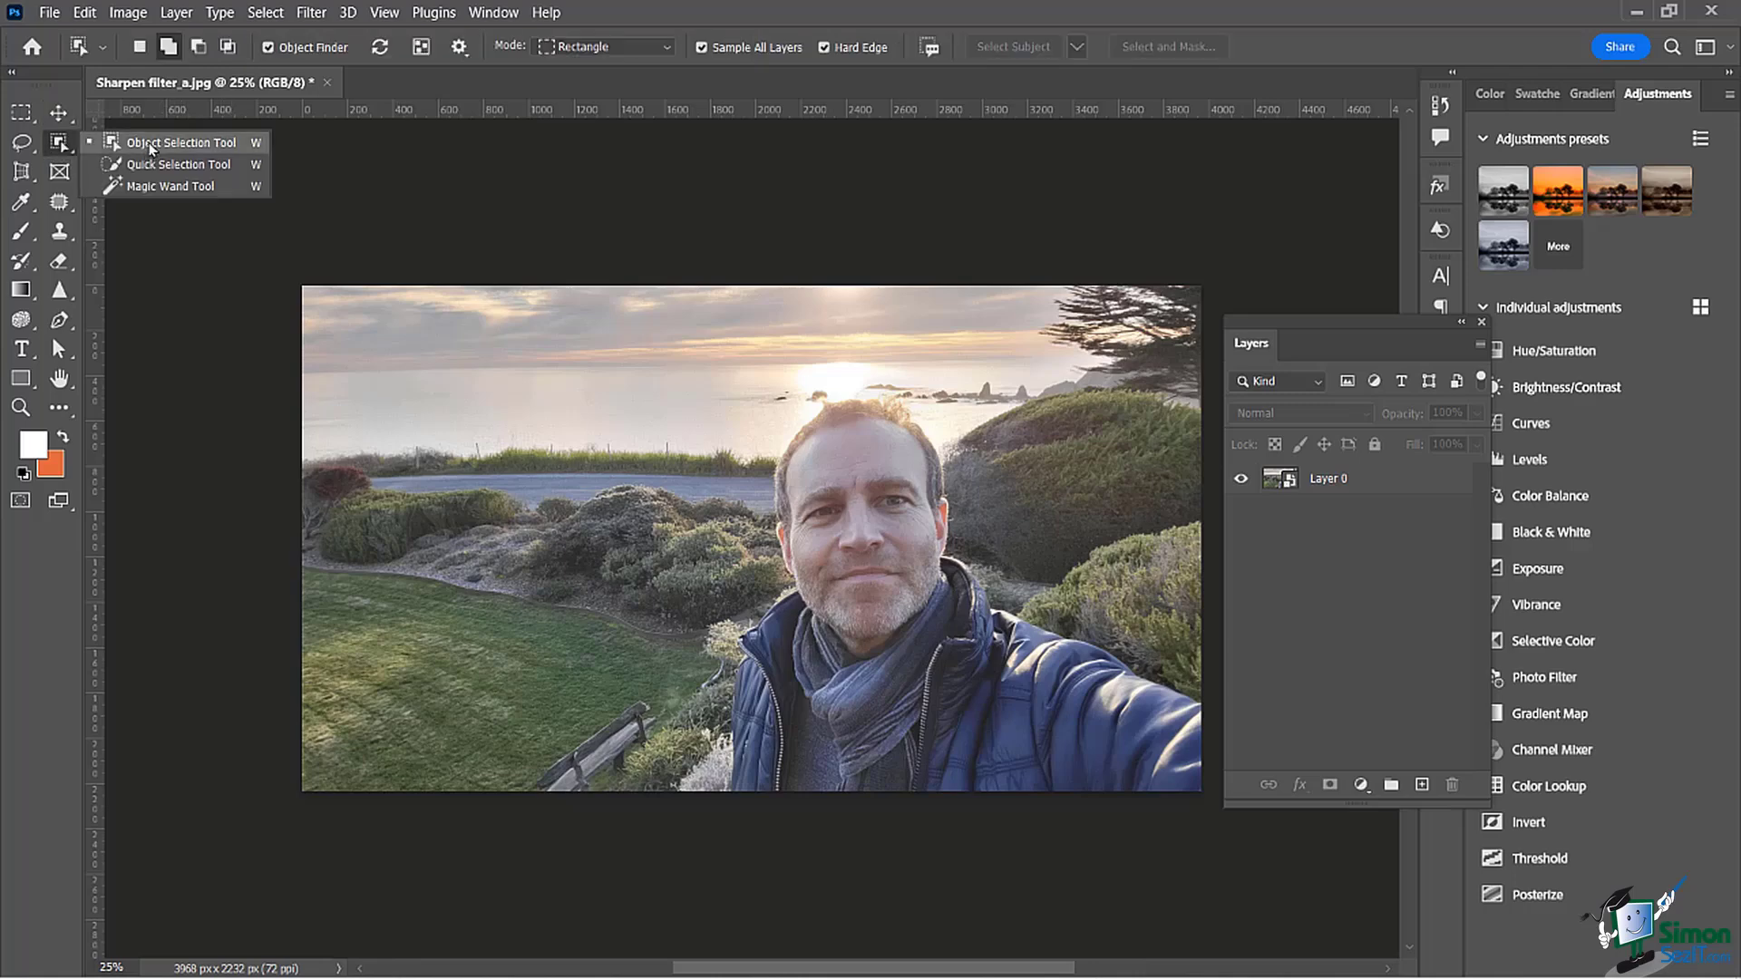
{"action": "left_click", "coordinate": [134, 150]}
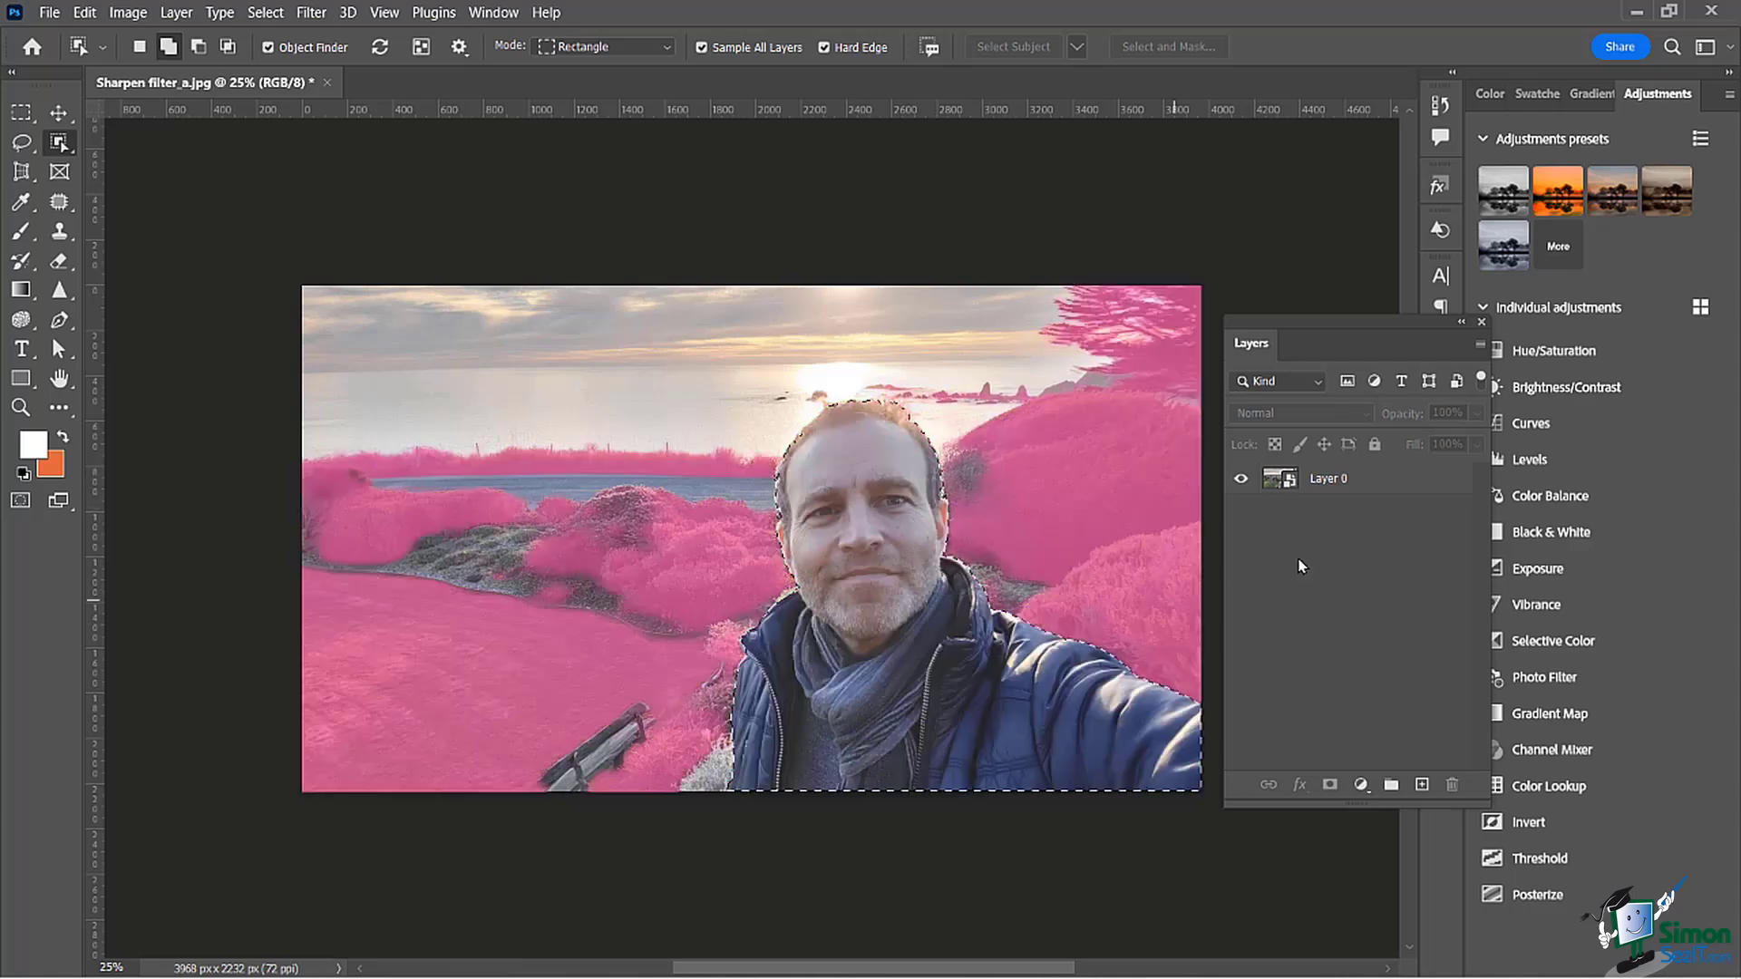
{"action": "left_click", "coordinate": [876, 580]}
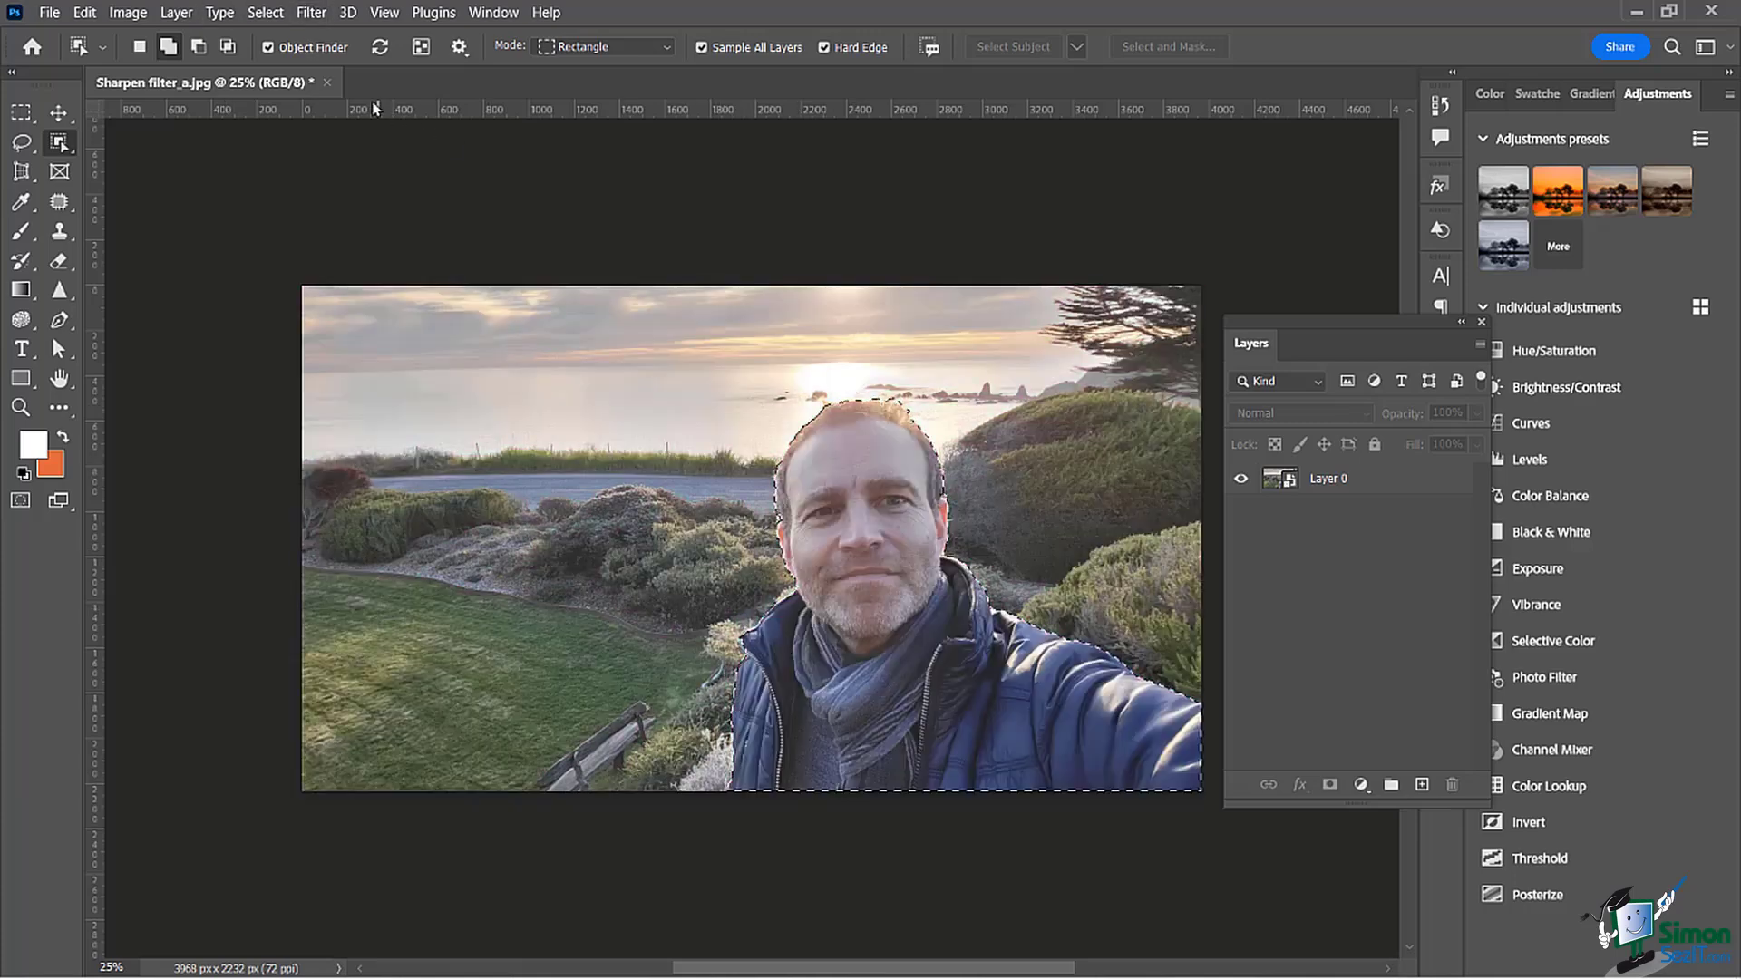
Step: Expand the selection around the man by 13 pixels
{"action": "left_click", "coordinate": [265, 12]}
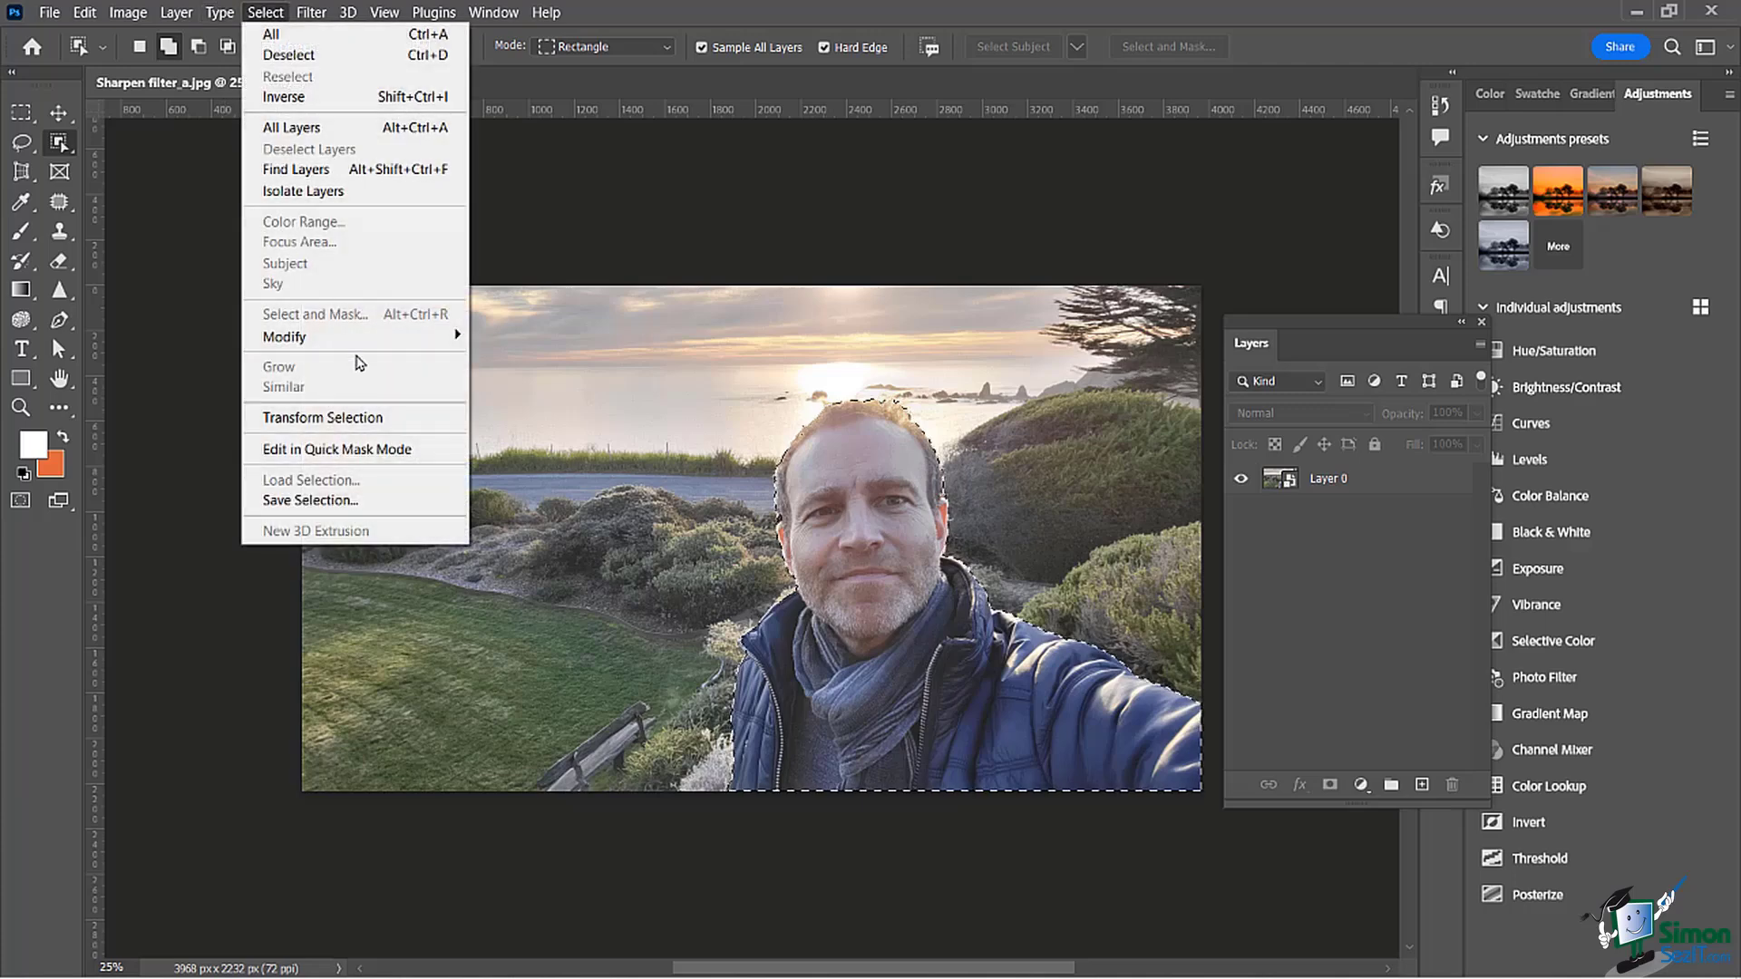
{"action": "mouse_move", "coordinate": [346, 340]}
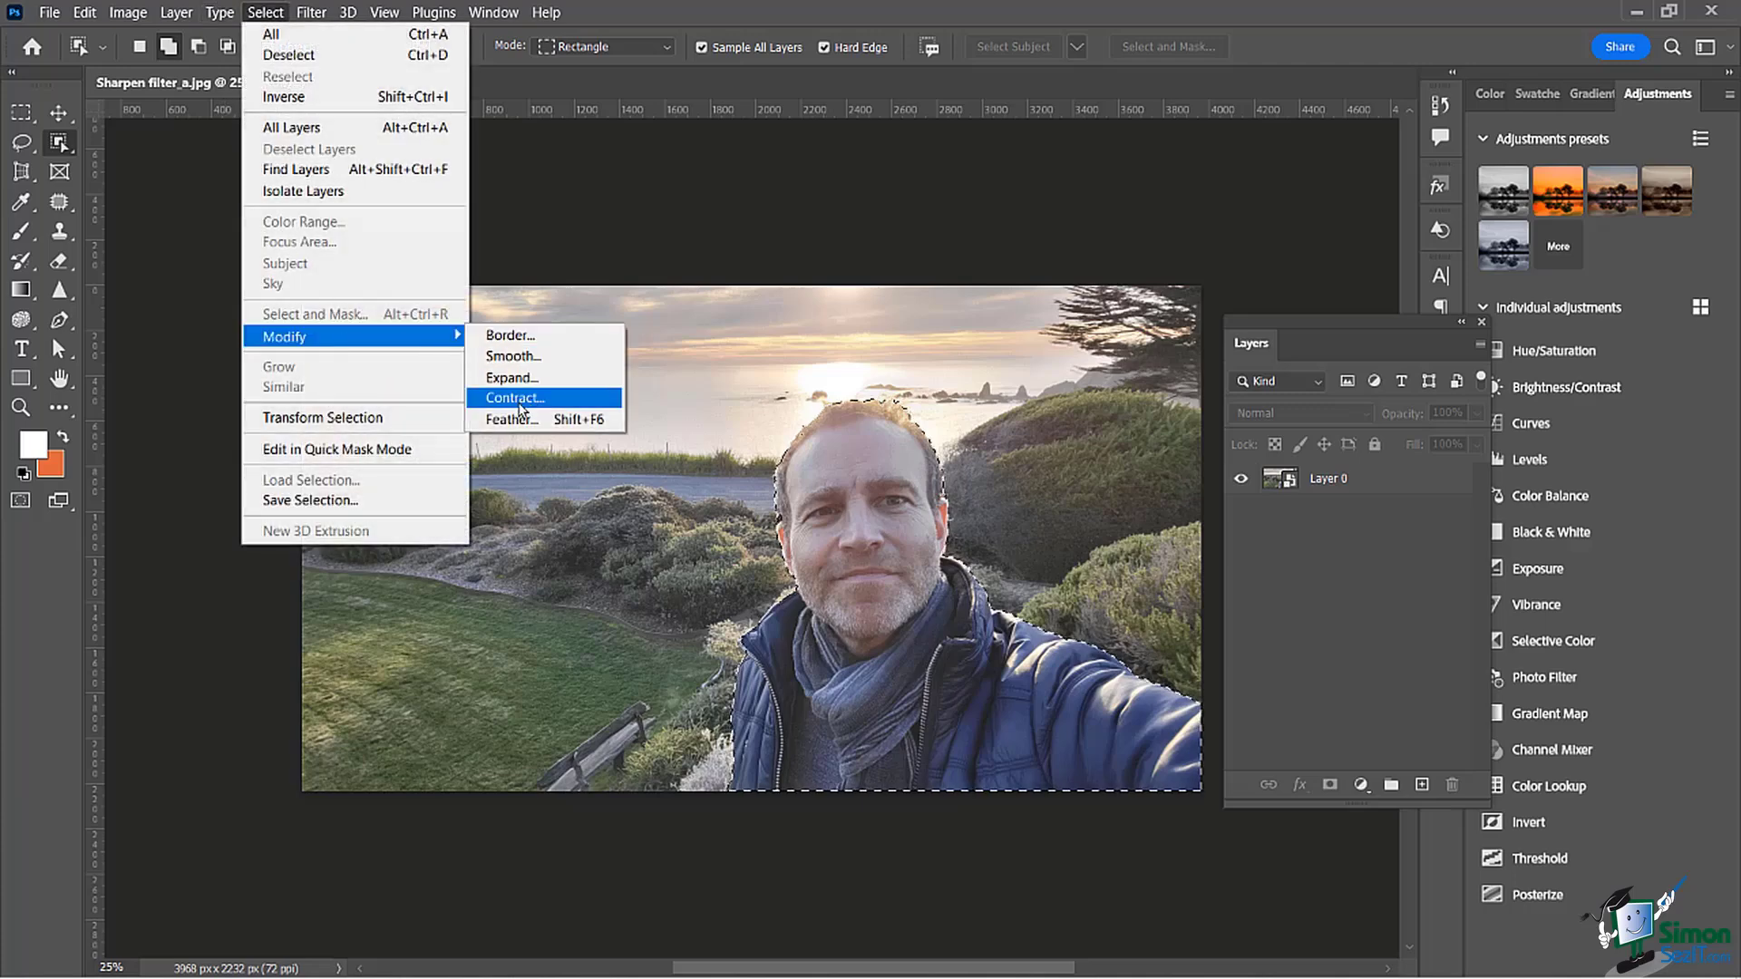
{"action": "left_click", "coordinate": [512, 378]}
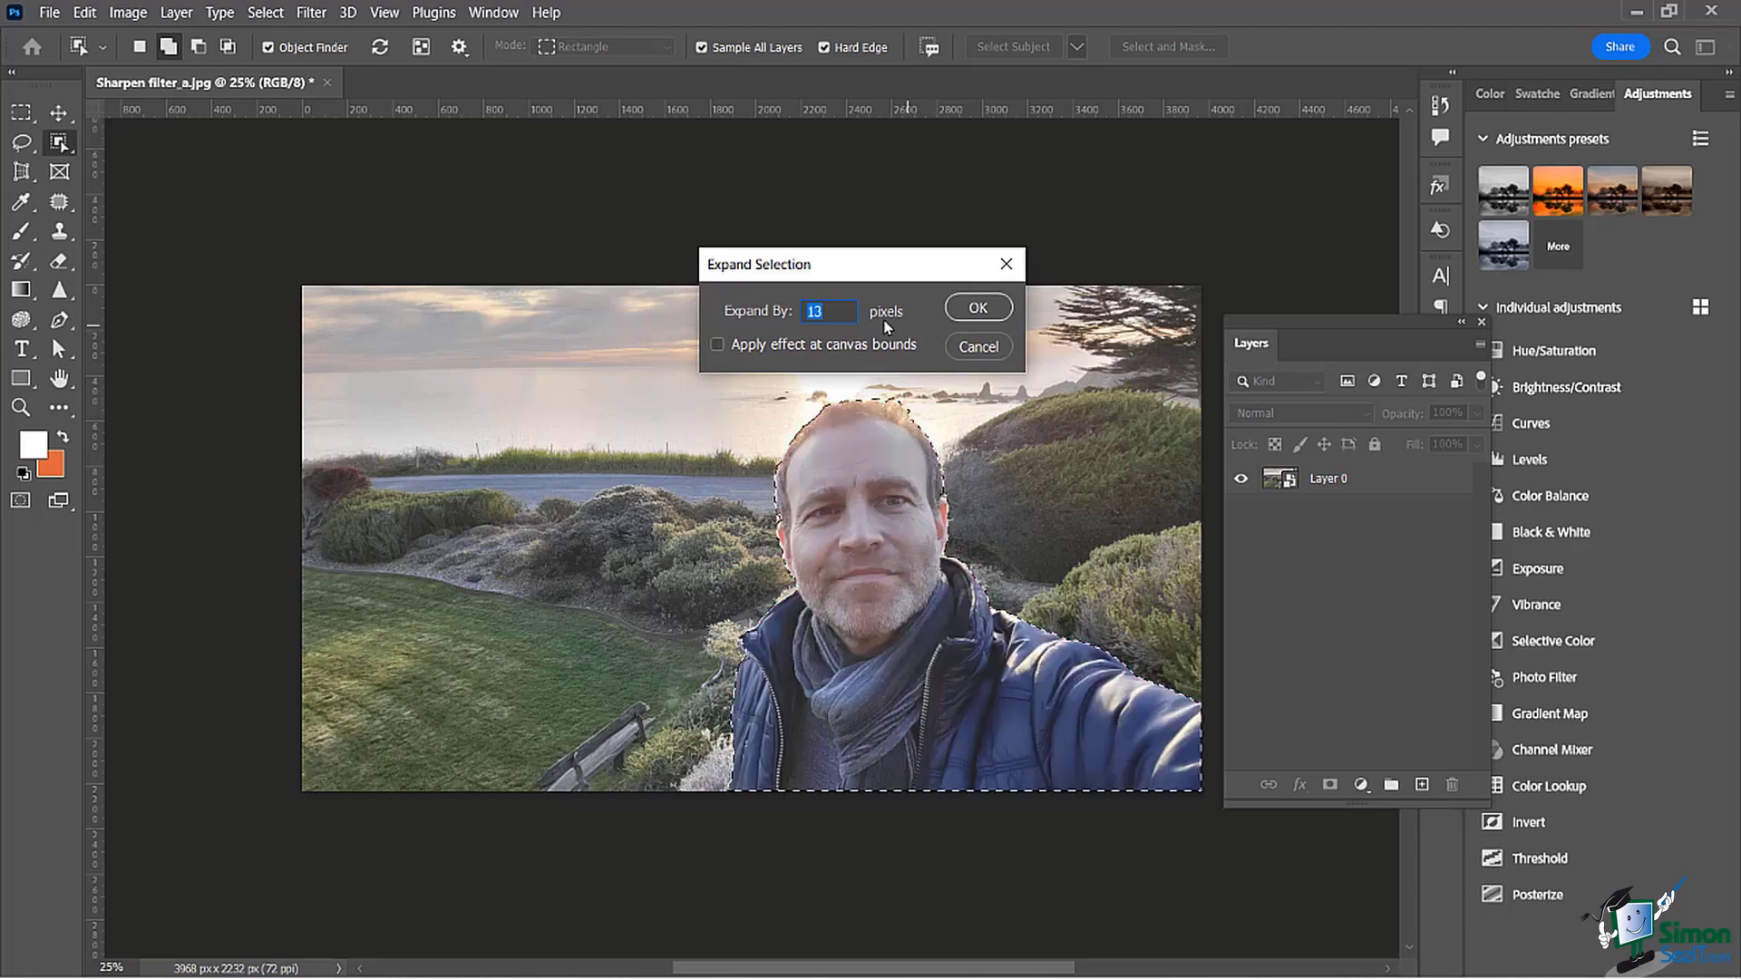
{"action": "left_click", "coordinate": [978, 308]}
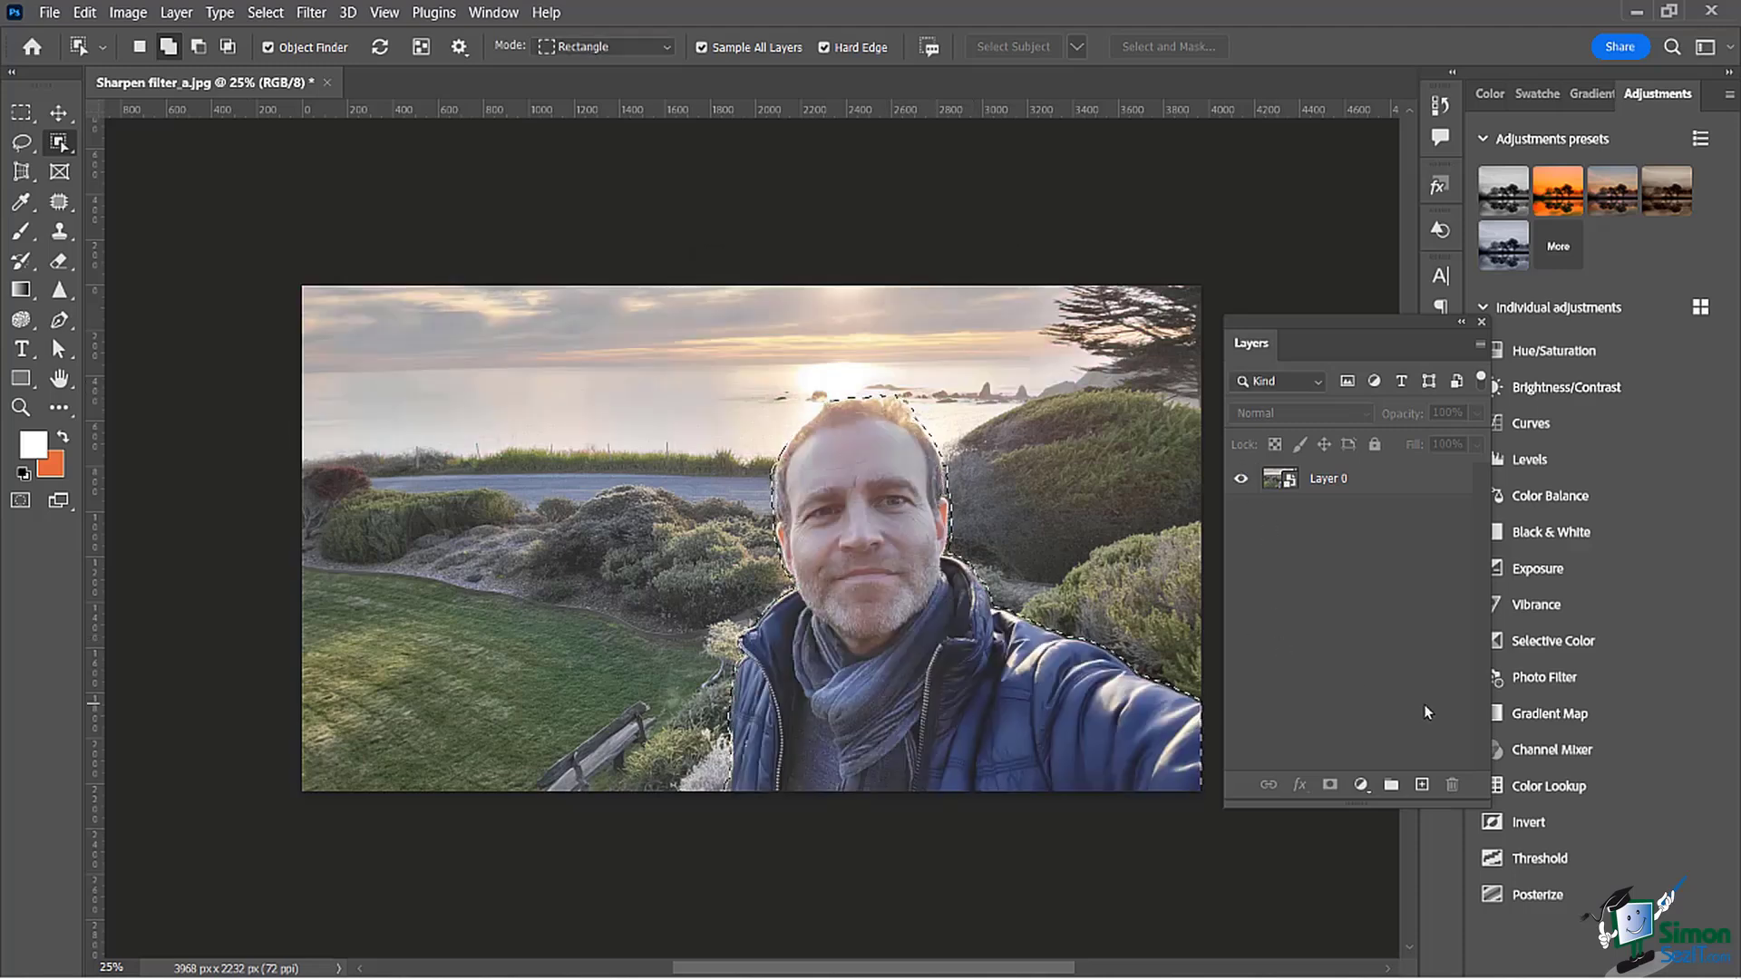
Step: Apply Smart Sharpen to the selected area of Layer 0 with Amount 297%, Radius 4.9 px, Reduce Noise 10% and Remove Lens Blur
{"action": "left_click", "coordinate": [1358, 489]}
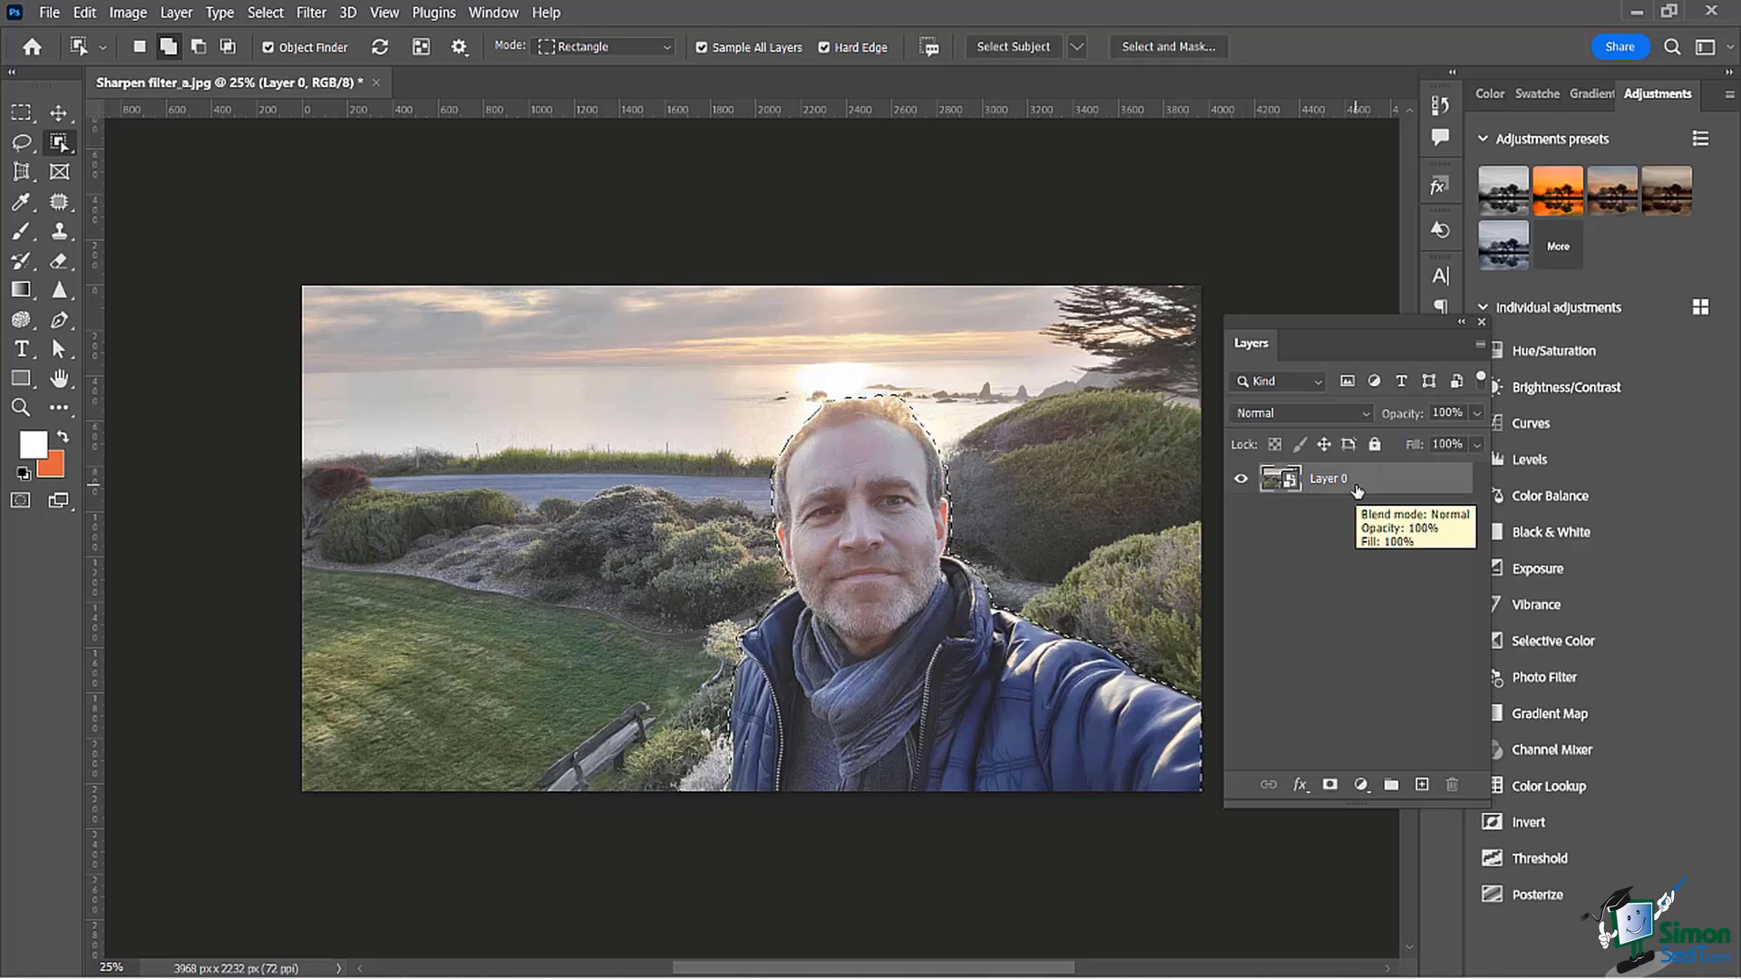
{"action": "left_click", "coordinate": [311, 12]}
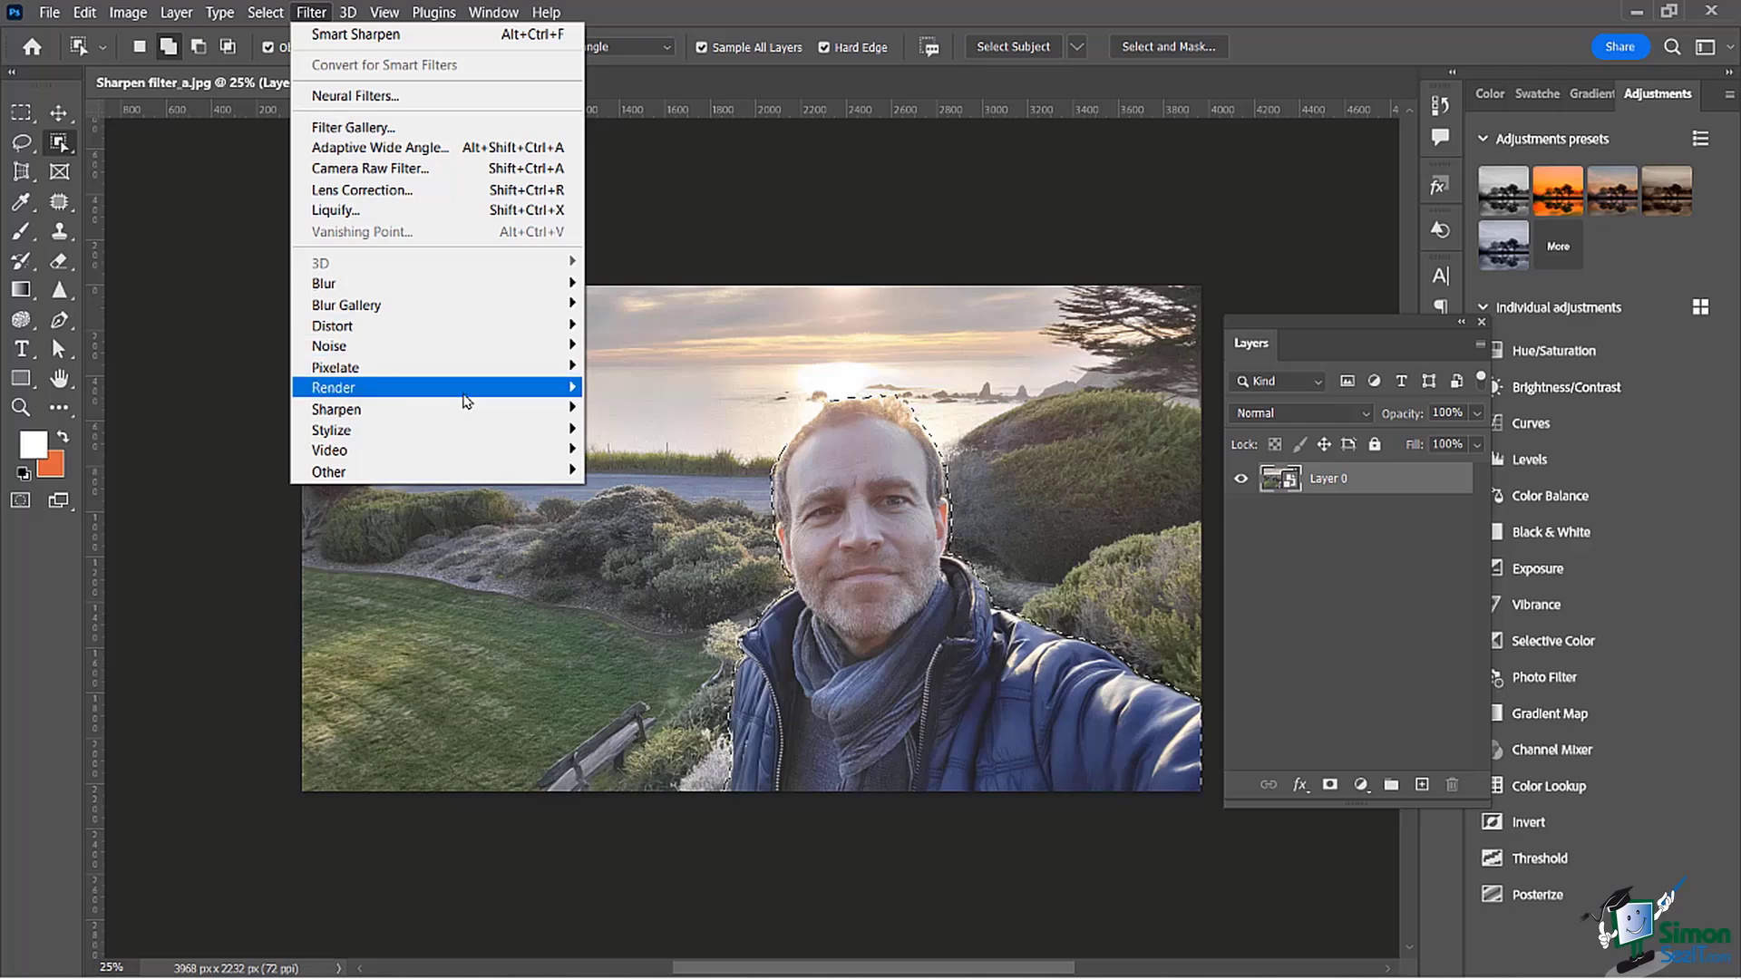
{"action": "mouse_move", "coordinate": [481, 412]}
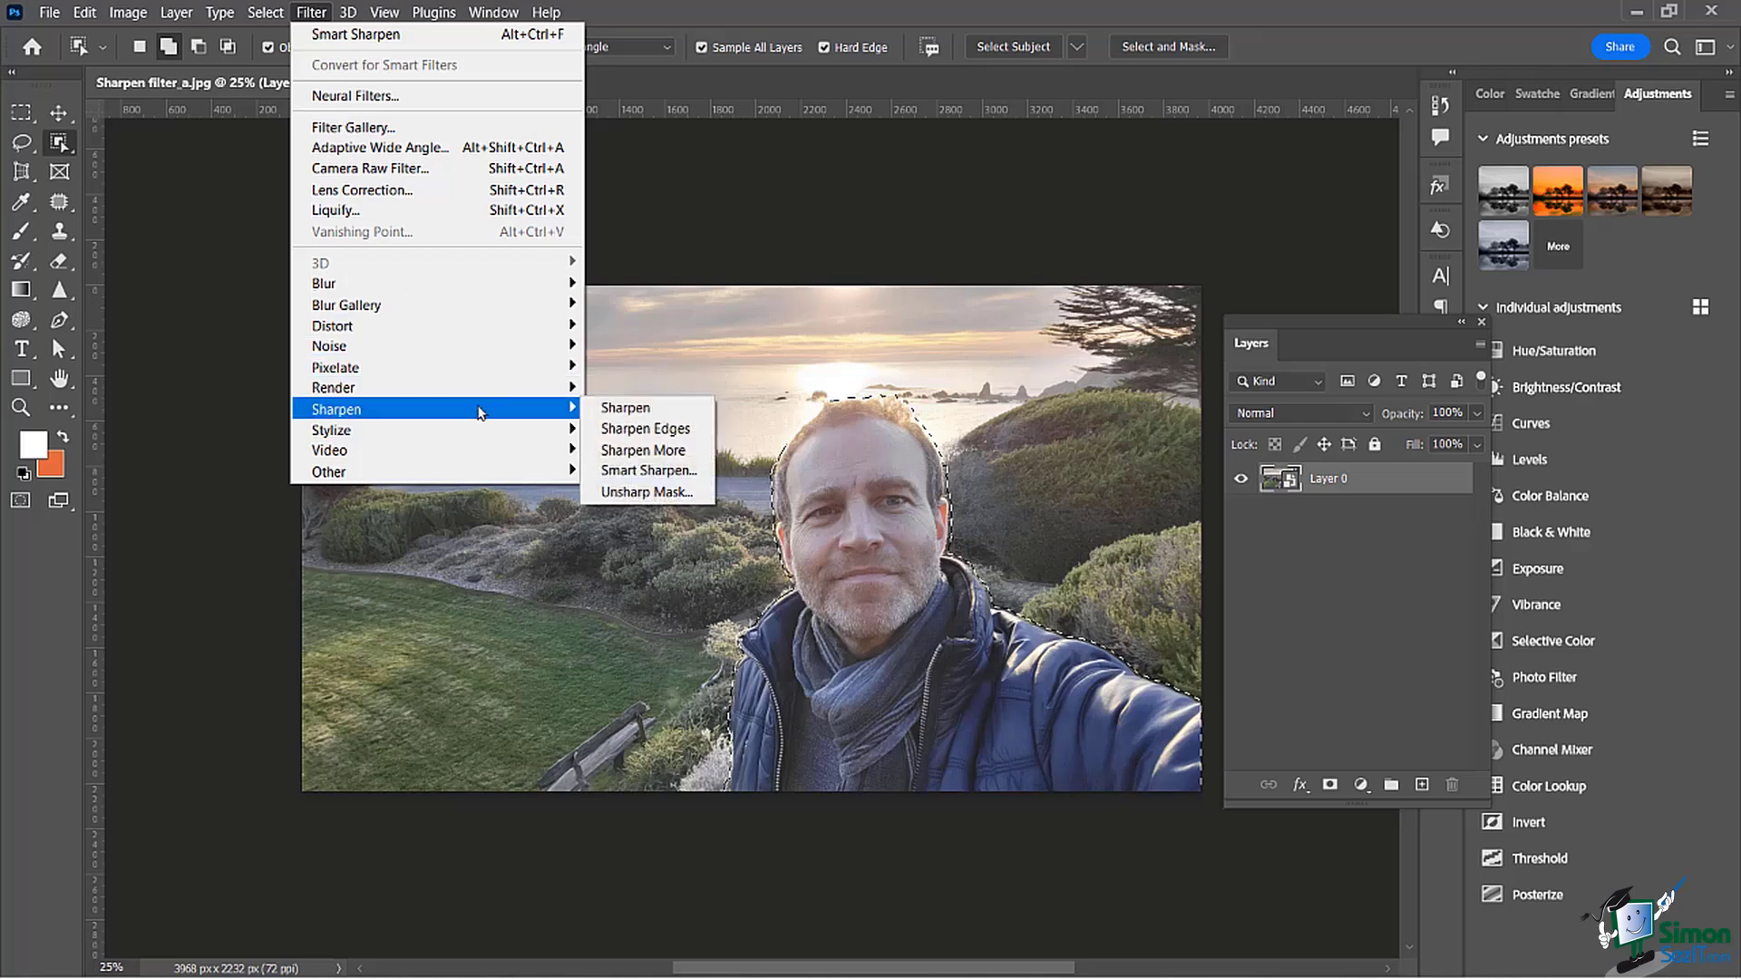
{"action": "left_click", "coordinate": [637, 473]}
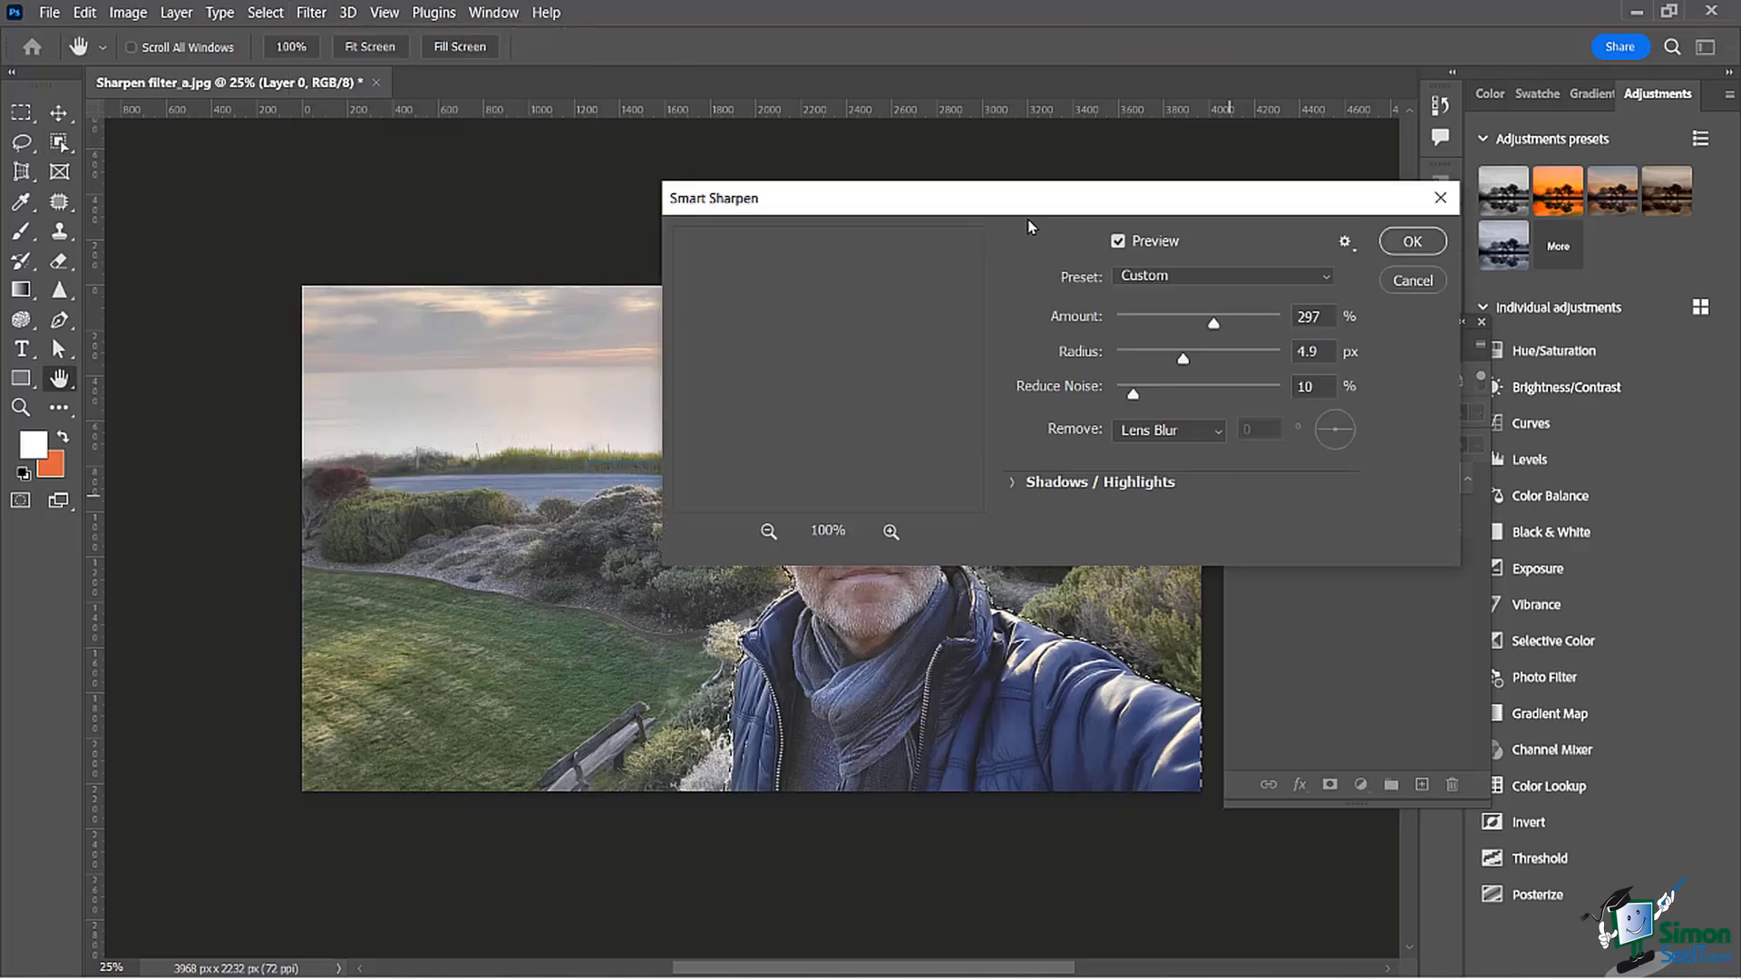
{"action": "left_click_drag", "start_coordinate": [1006, 209], "coordinate": [1051, 160]}
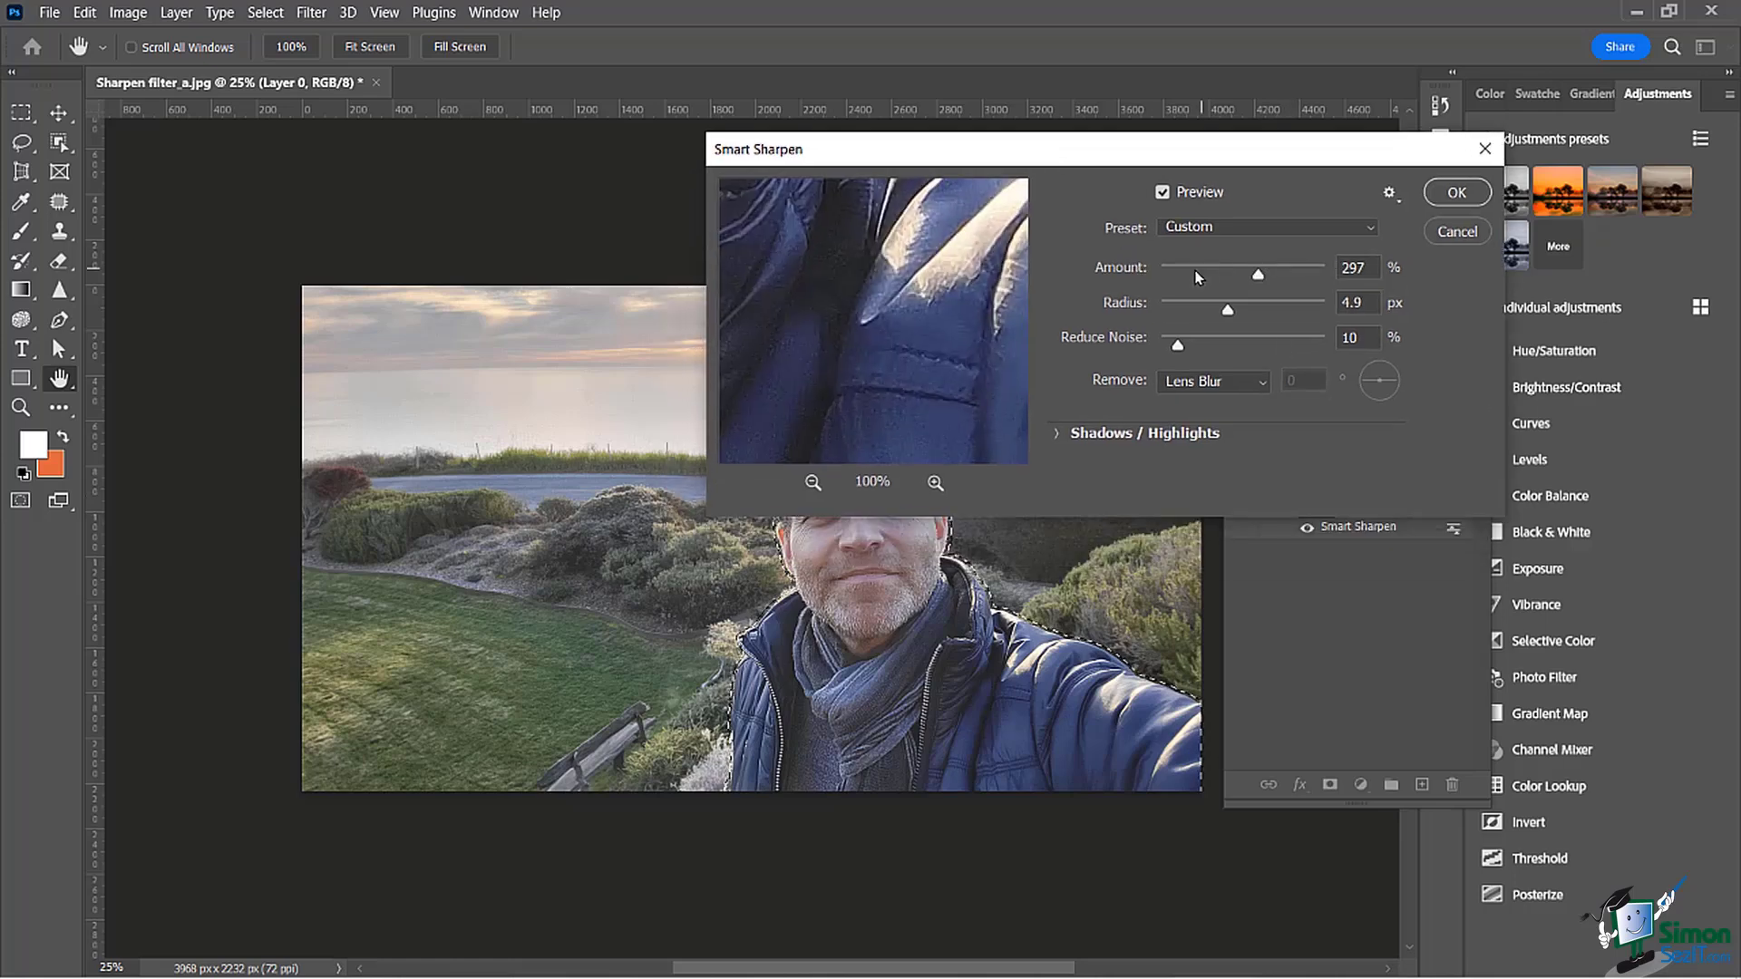
{"action": "left_click", "coordinate": [1448, 193]}
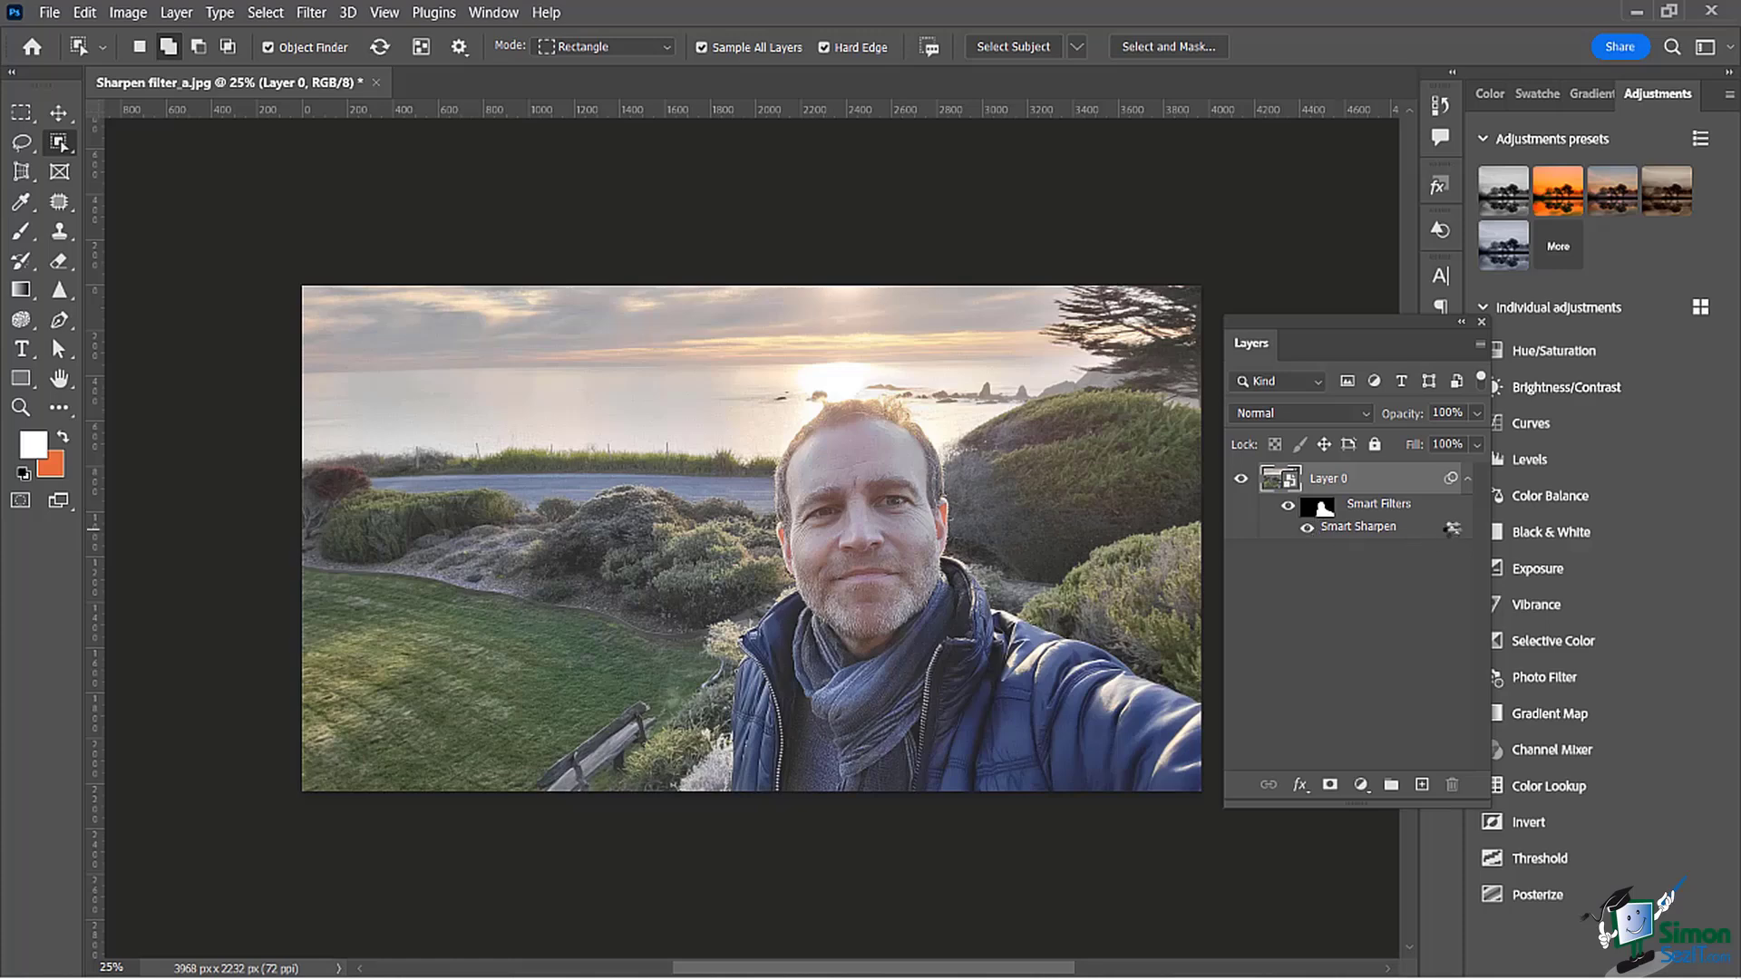
Step: Set the Smart Sharpen filter's blending mode to Overlay and reduce its opacity below 100%
{"action": "double_click", "coordinate": [1452, 528]}
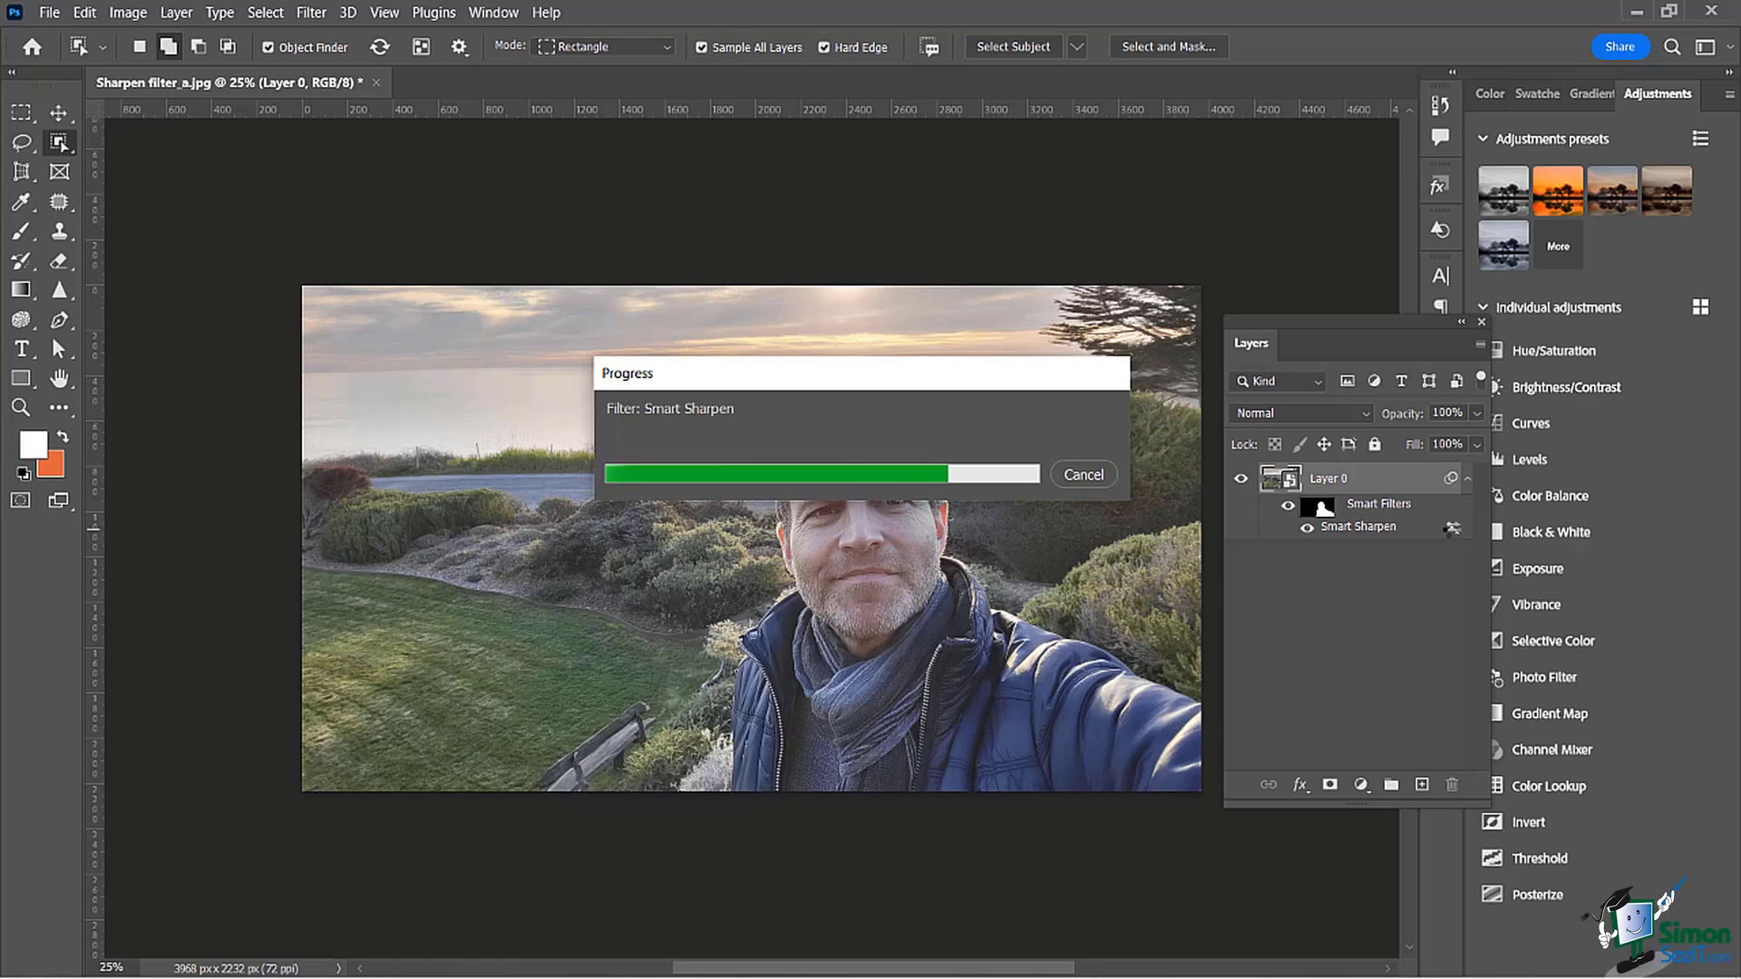
{"action": "left_click", "coordinate": [561, 195]}
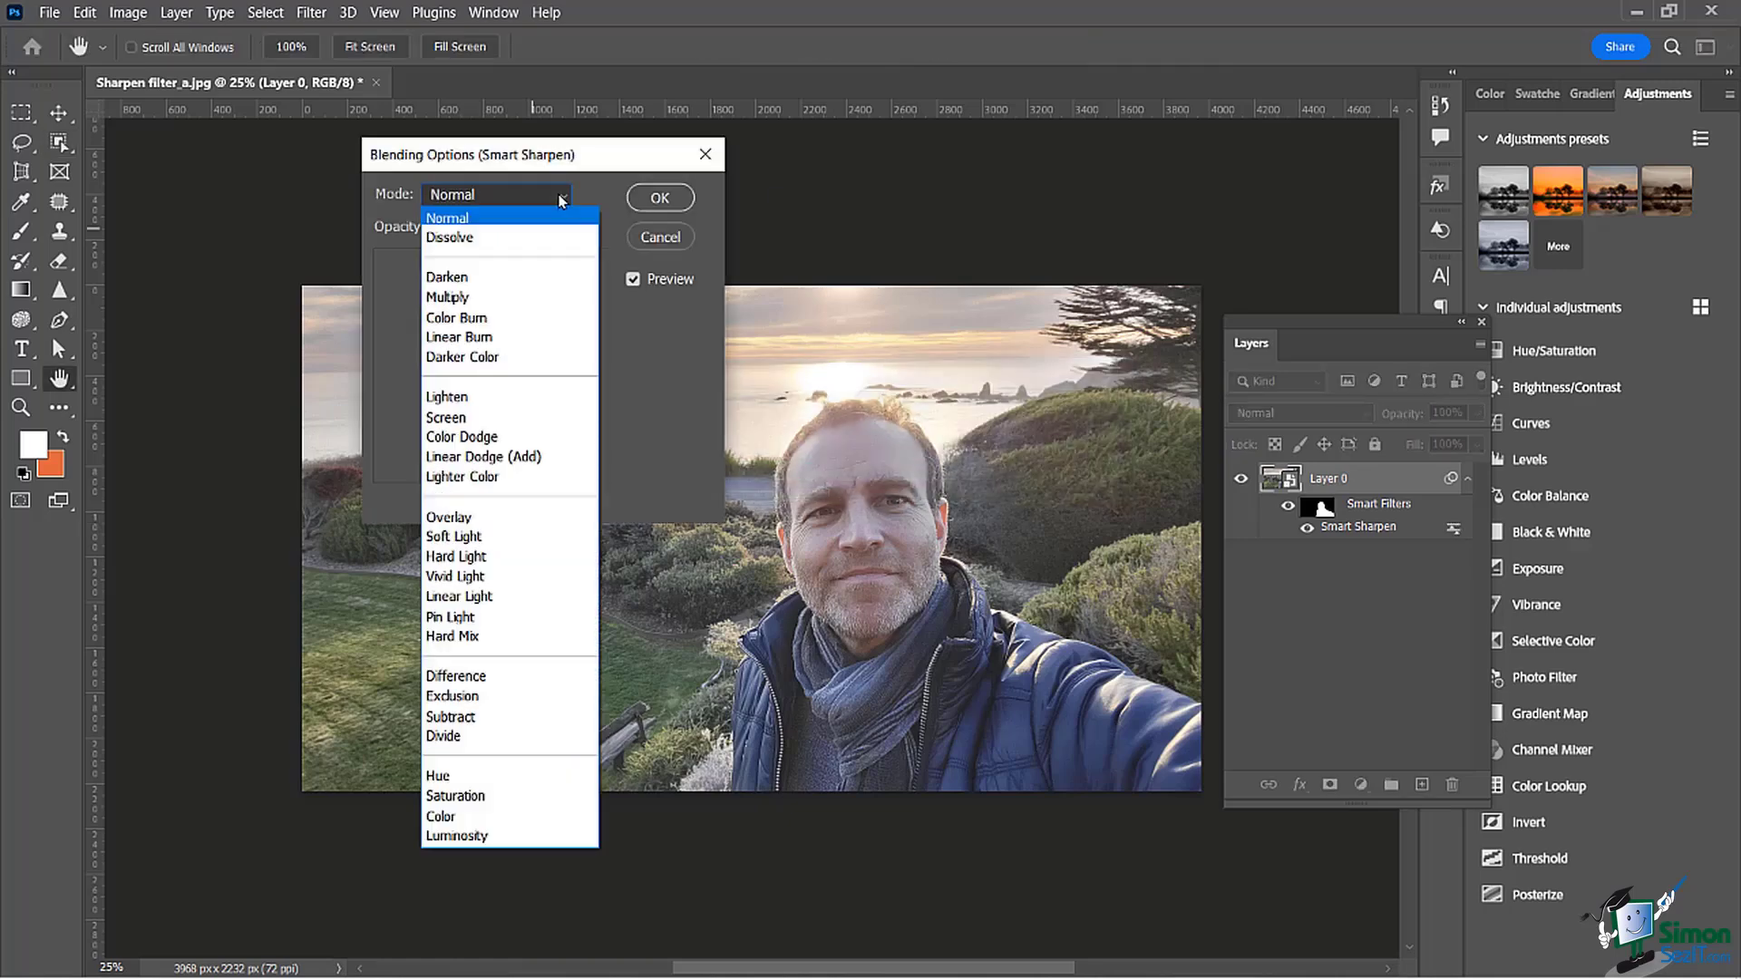
{"action": "left_click", "coordinate": [458, 517]}
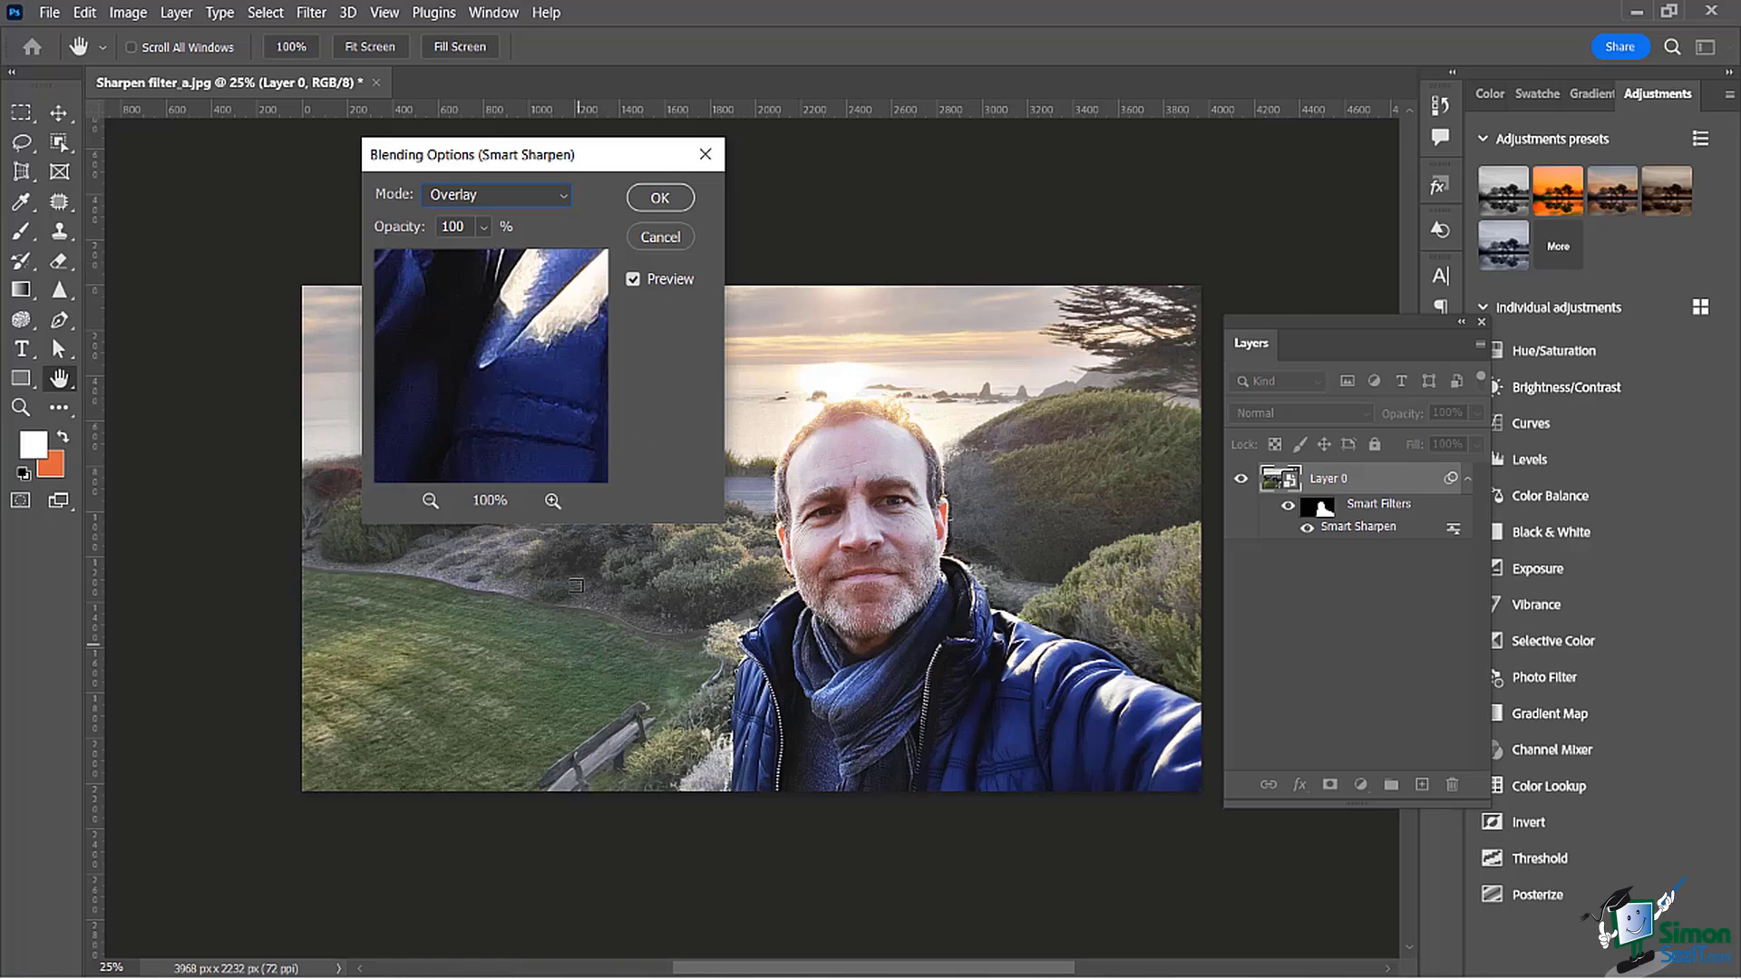
{"action": "left_click", "coordinate": [485, 227]}
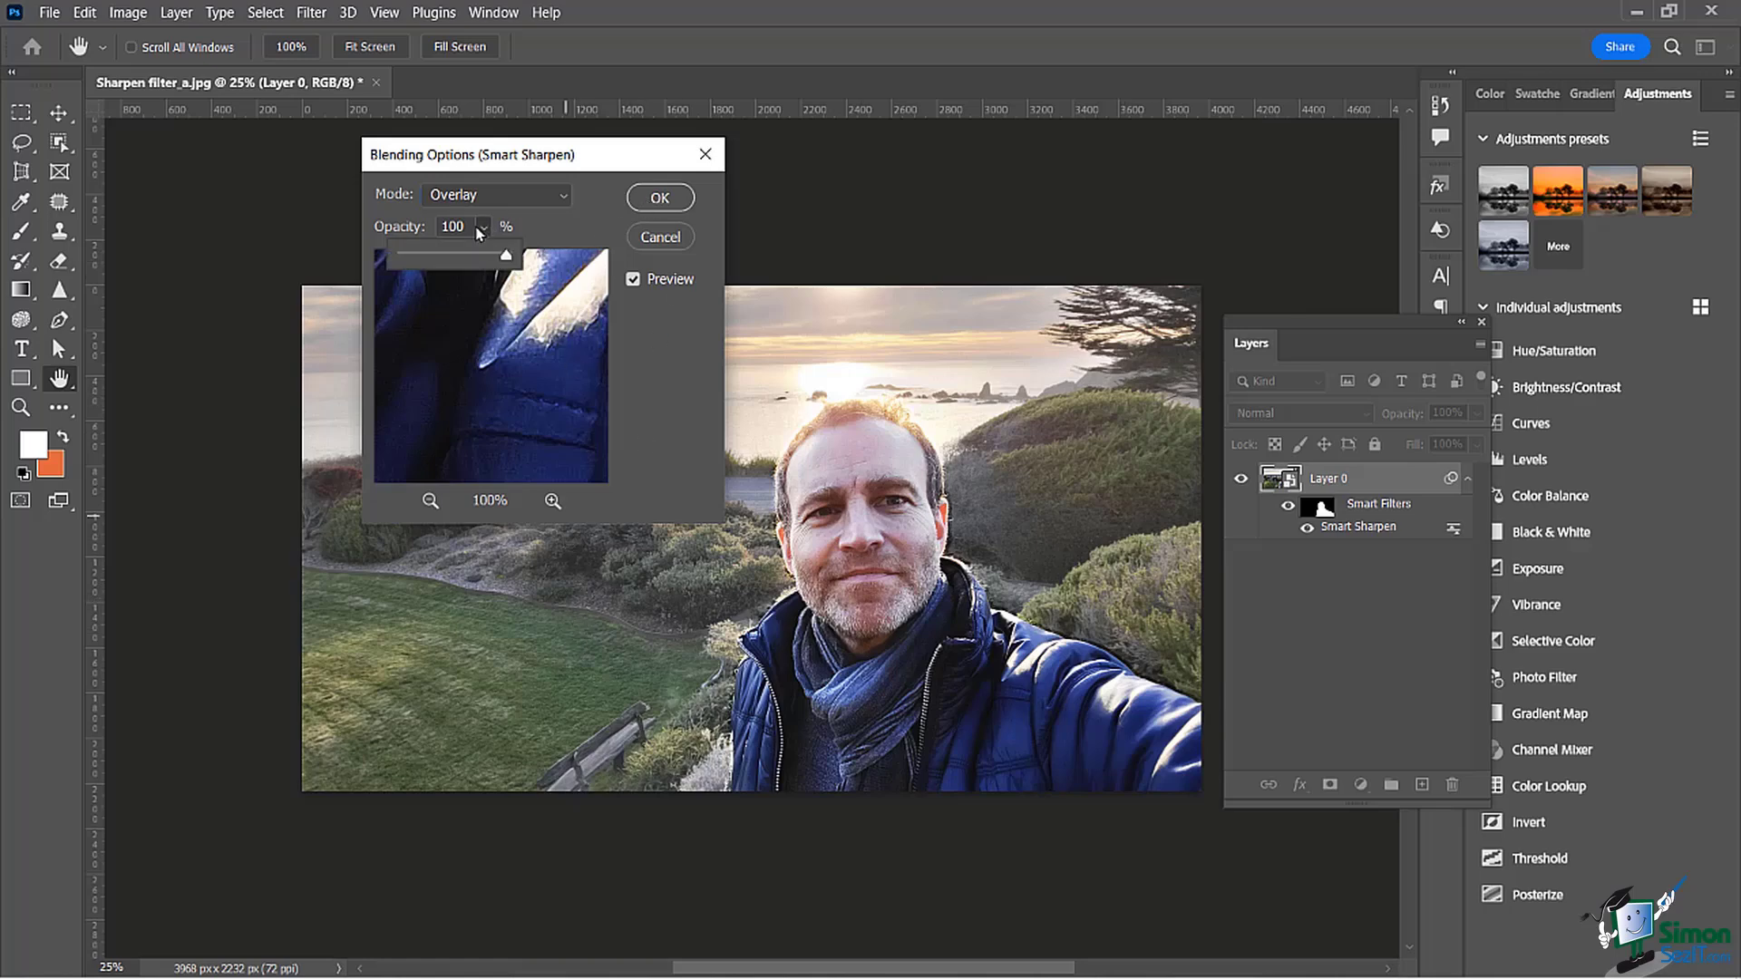
{"action": "left_click_drag", "start_coordinate": [510, 259], "coordinate": [470, 261]}
{"action": "left_click", "coordinate": [642, 201]}
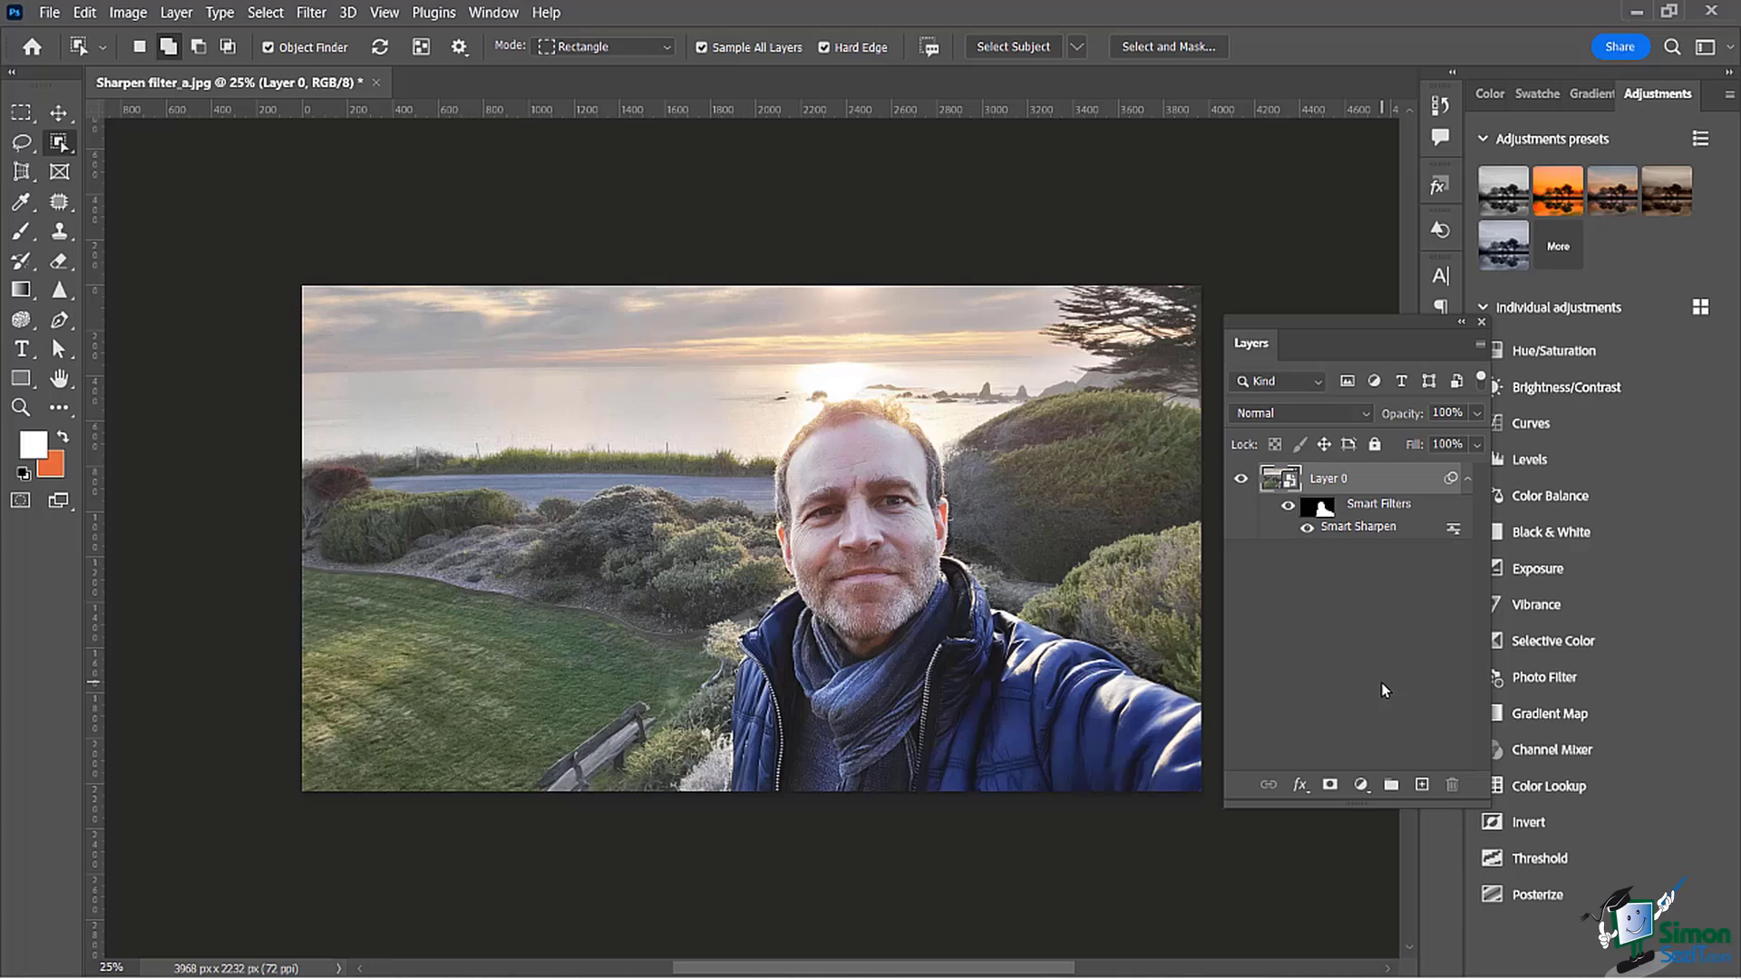
Step: Edit the Smart Sharpen filter's Shadows settings to Fade Amount 54%, Tonal Width 62% and Radius 37 px, previewing the face at 33%
{"action": "double_click", "coordinate": [1345, 530]}
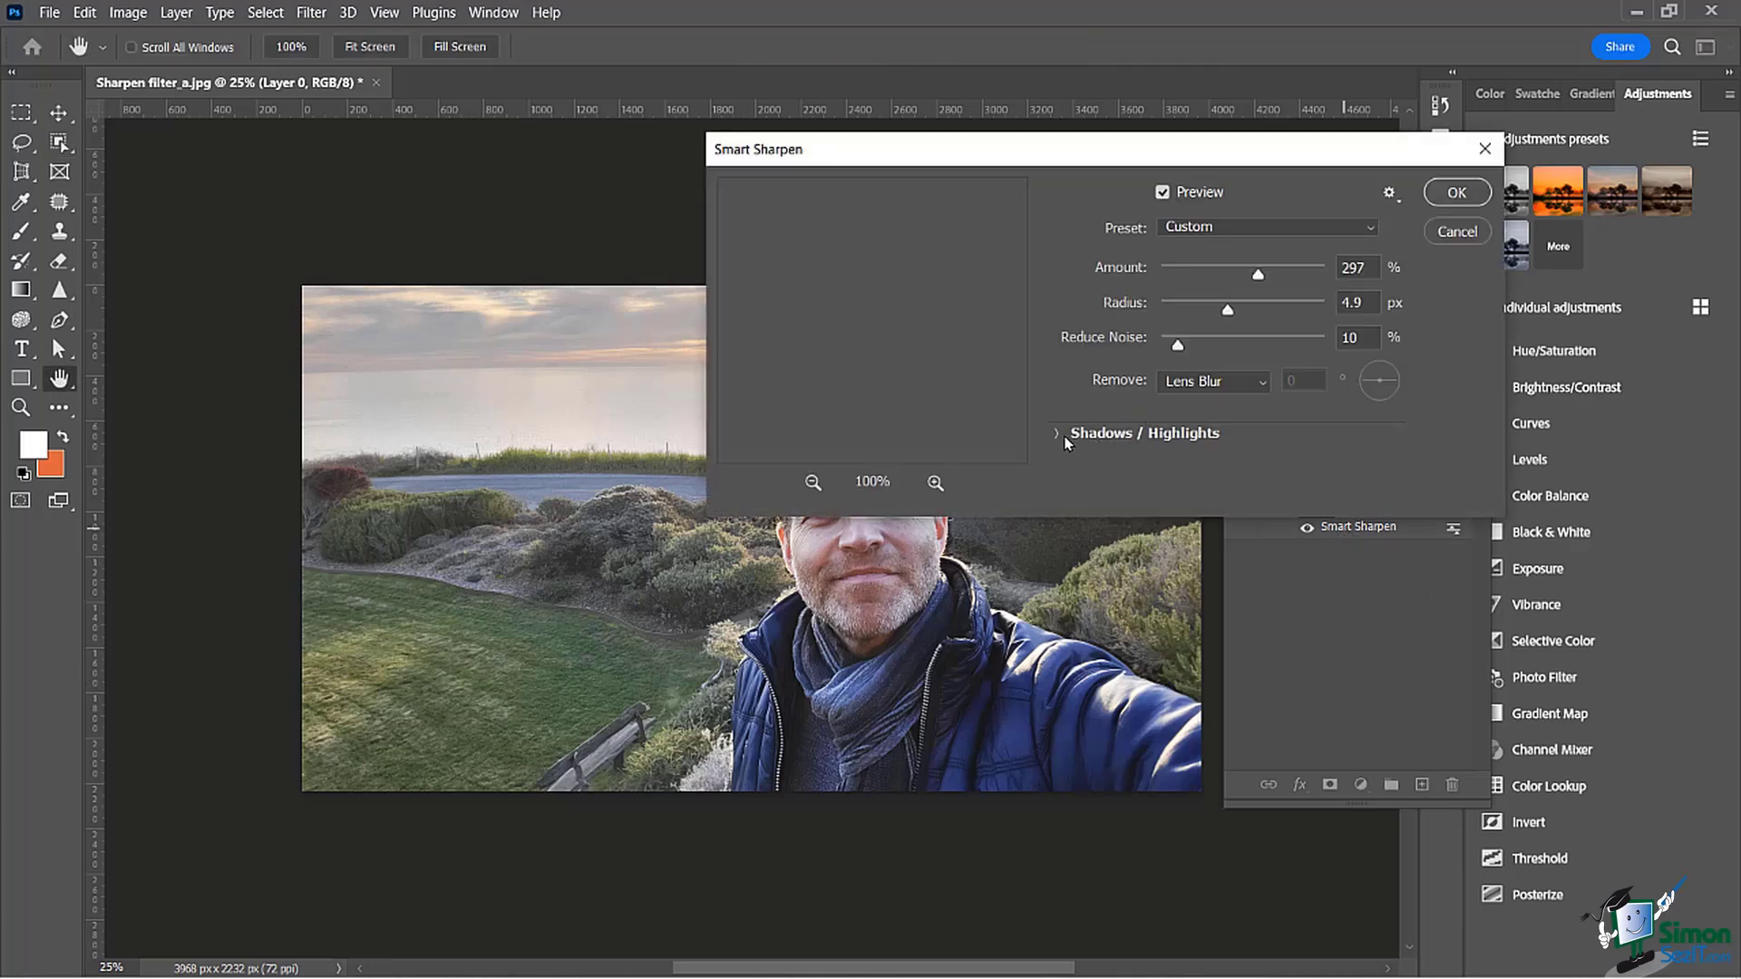
{"action": "left_click", "coordinate": [1057, 433]}
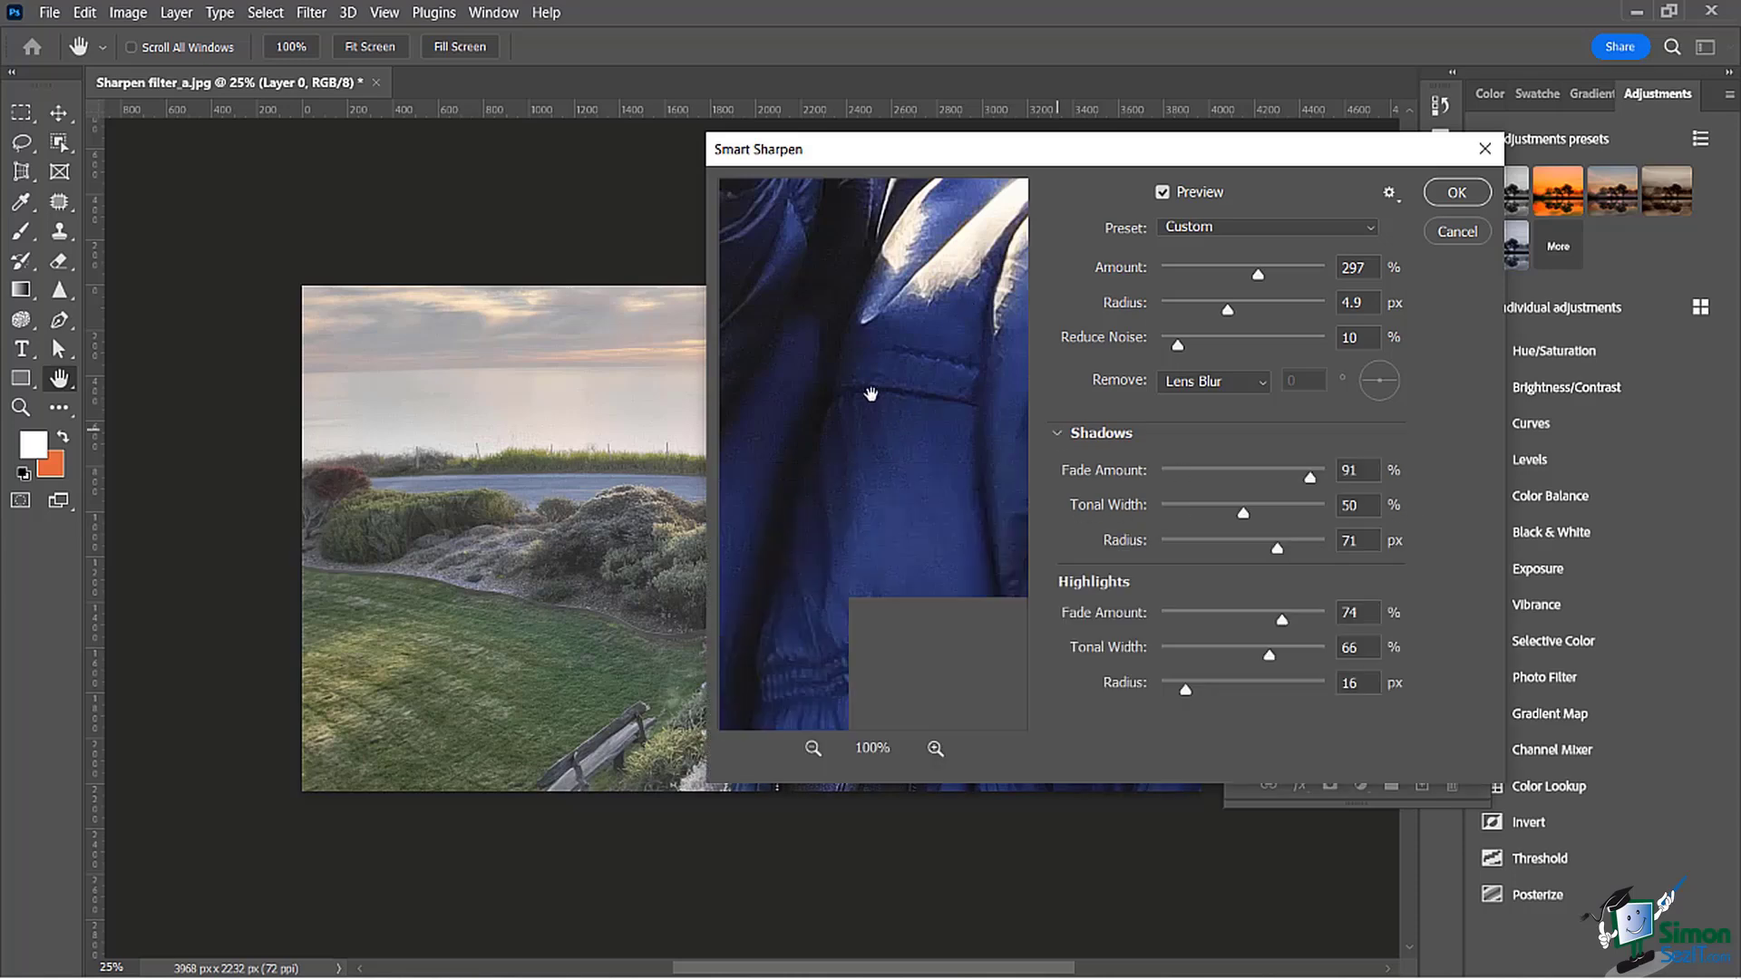
{"action": "left_click_drag", "start_coordinate": [870, 393], "coordinate": [904, 489]}
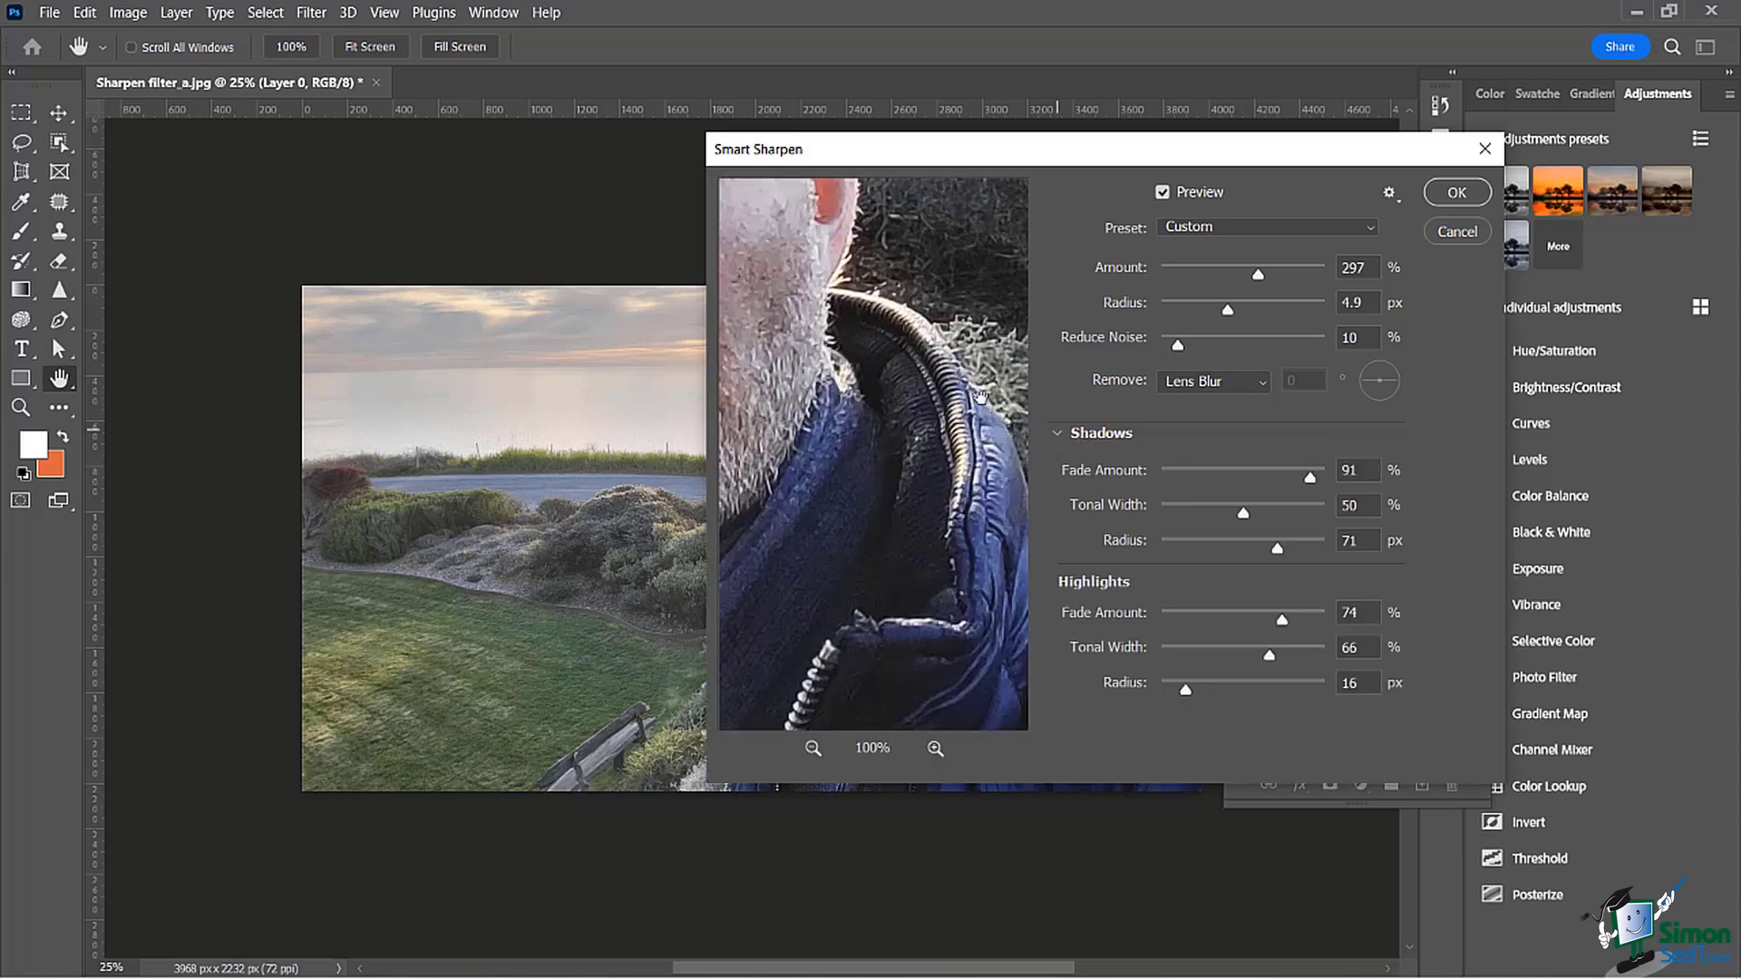
{"action": "left_click", "coordinate": [813, 748]}
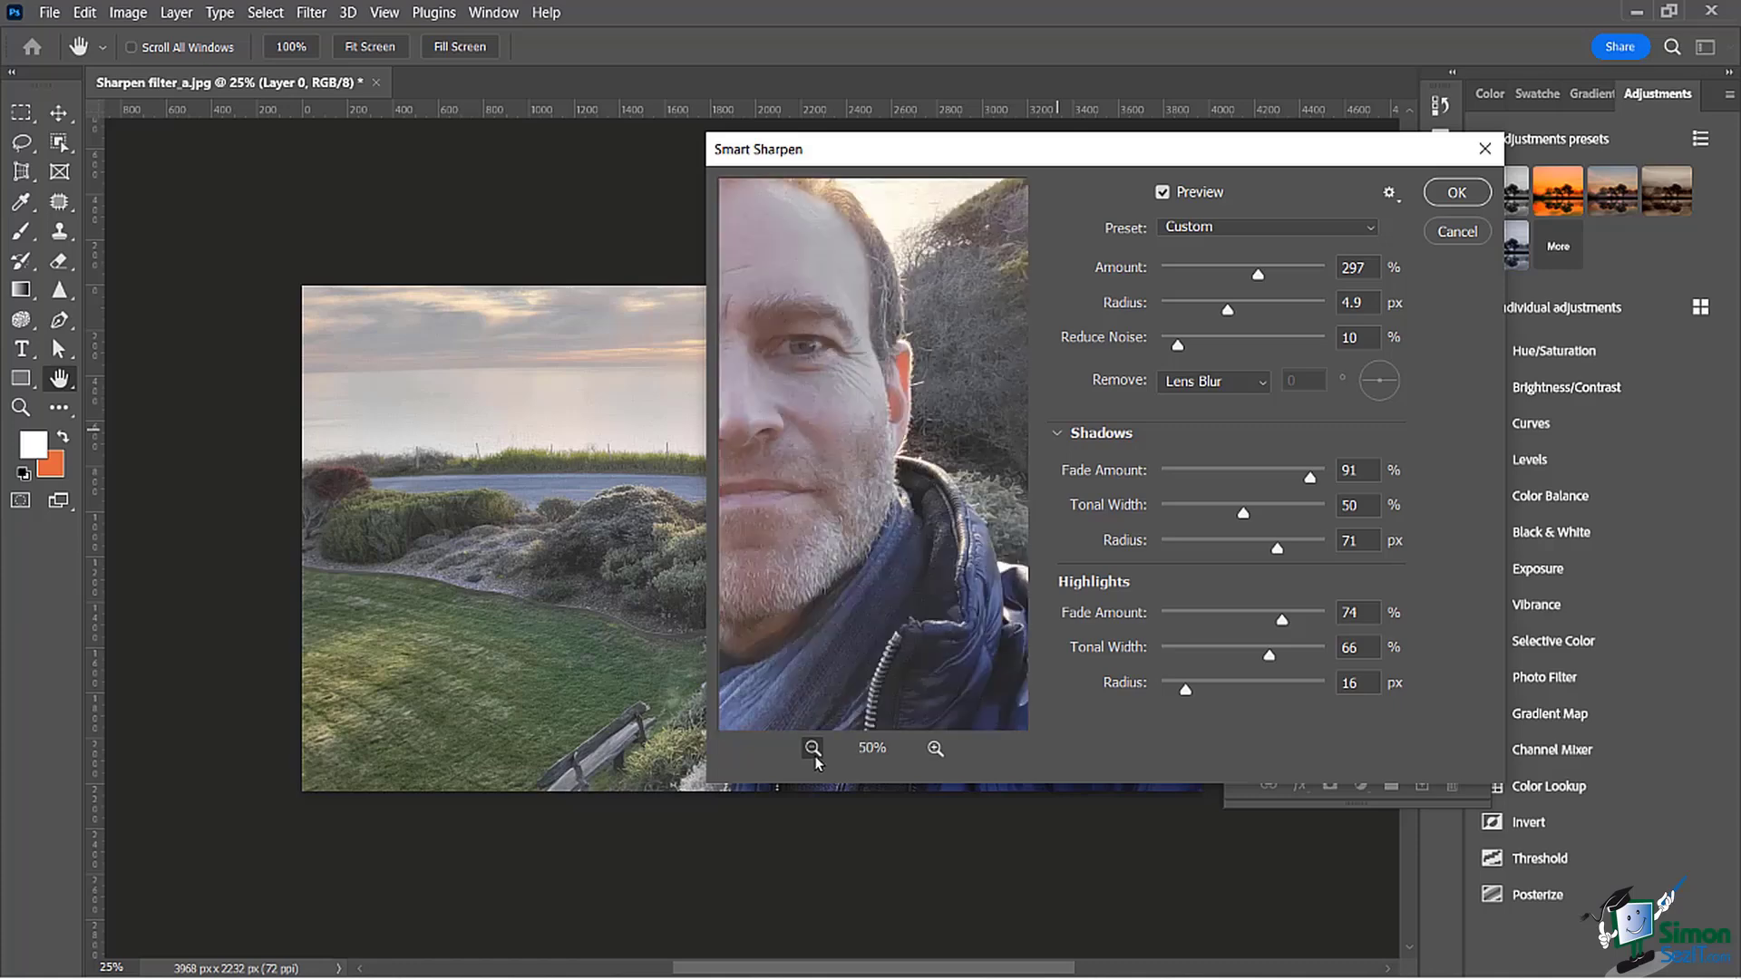
{"action": "left_click", "coordinate": [813, 749]}
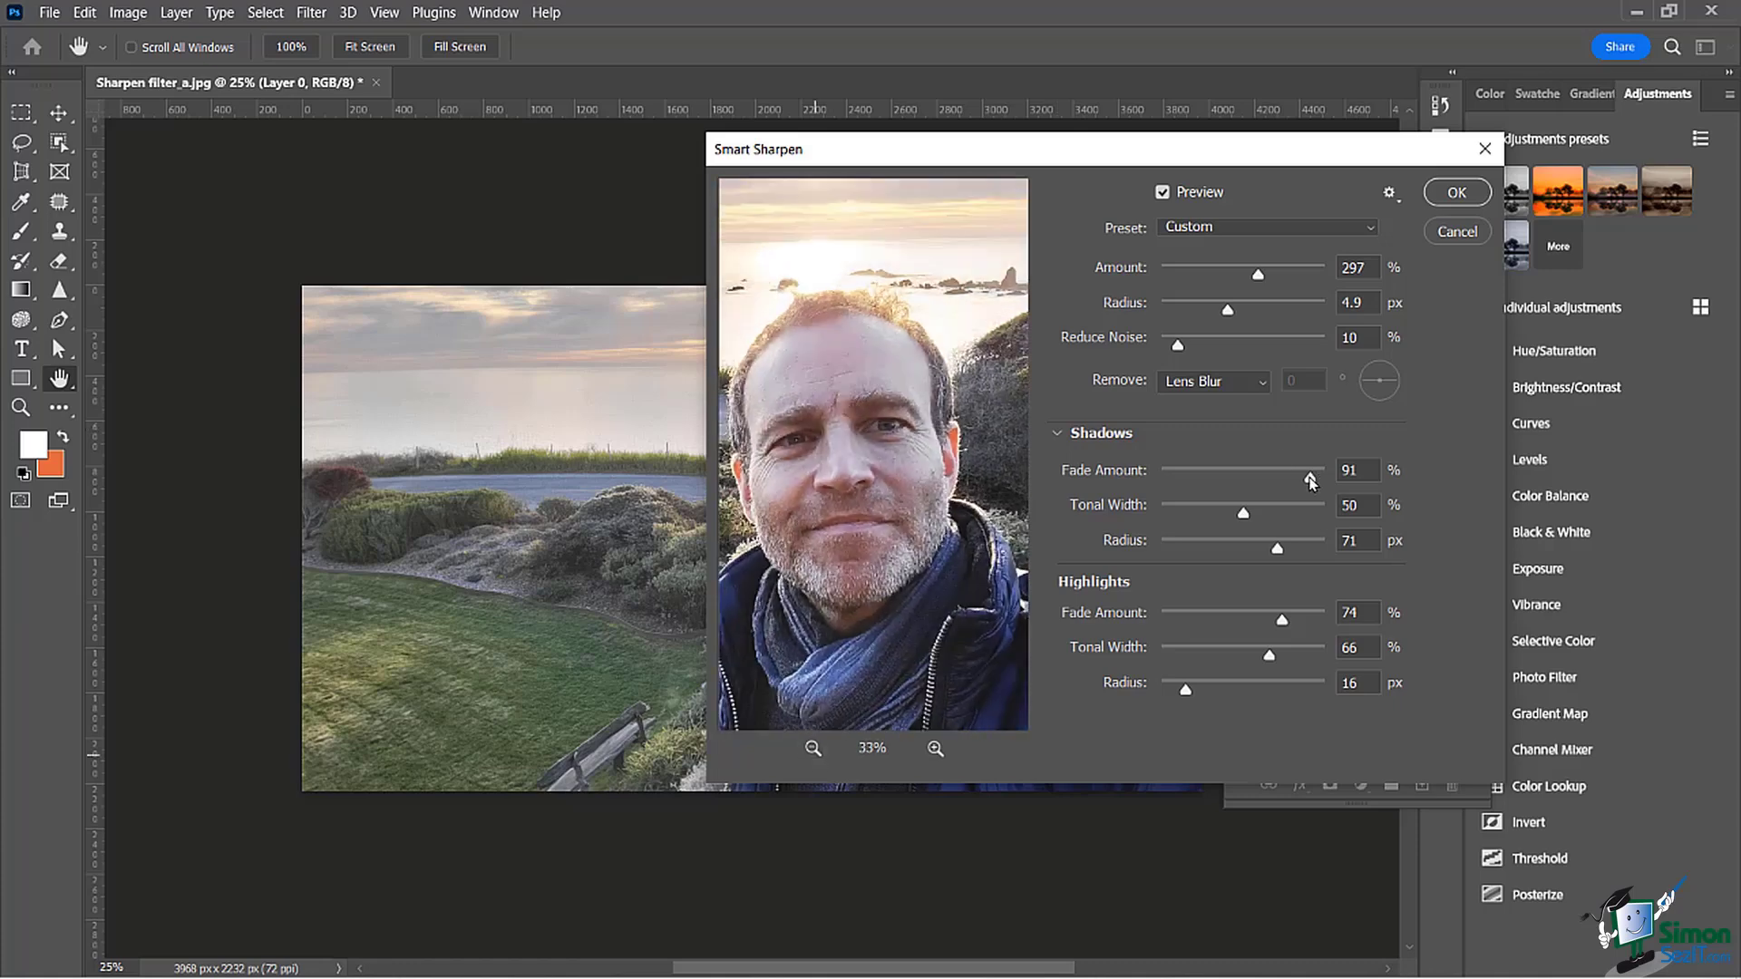
{"action": "left_click_drag", "start_coordinate": [1310, 479], "coordinate": [1222, 555]}
{"action": "left_click", "coordinate": [1455, 195]}
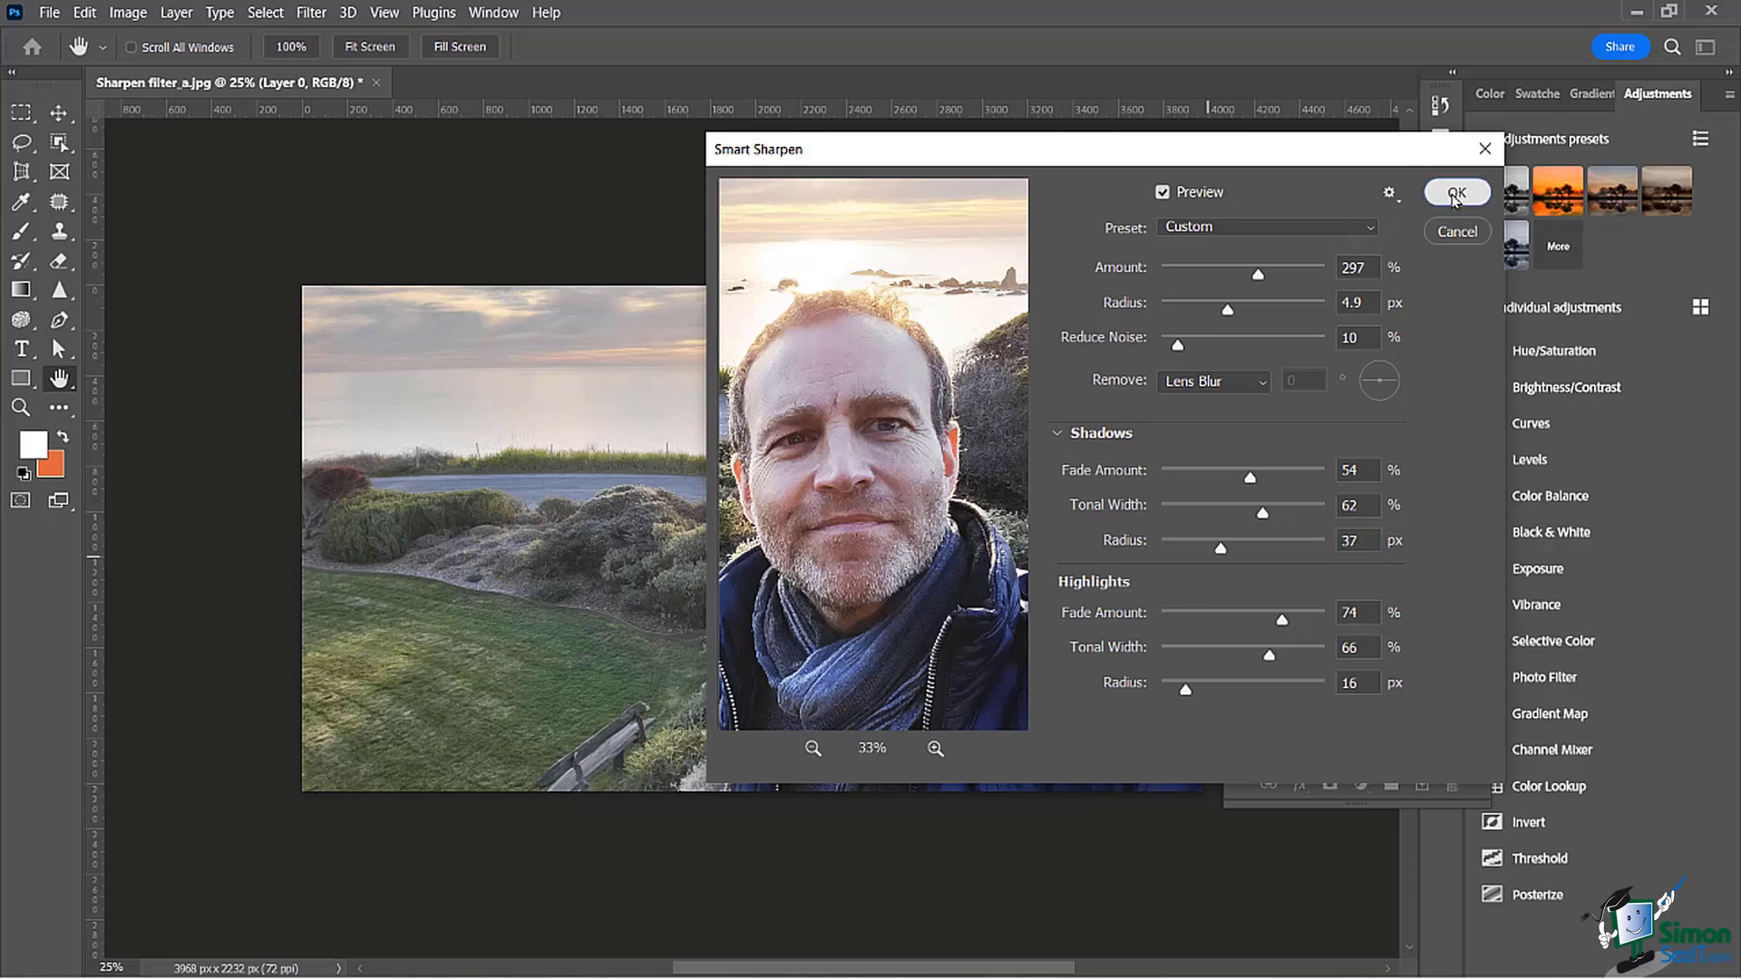